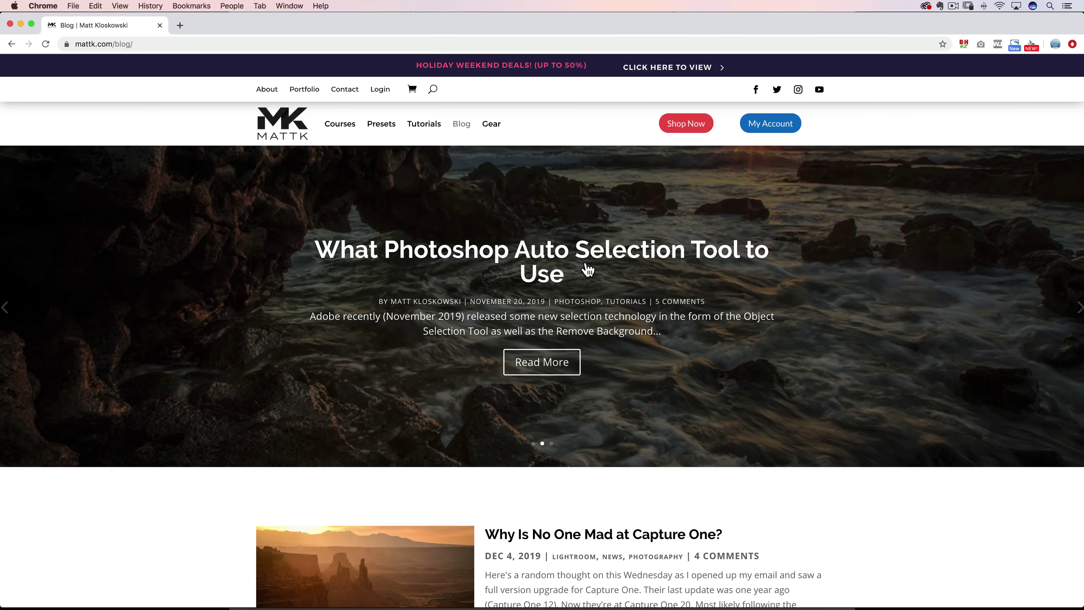
Scroll the mattk.com blog and open the '2020 Calendar Templates for Lightroom and ON1 Photo' post.
scroll(585, 268, "down", 10)
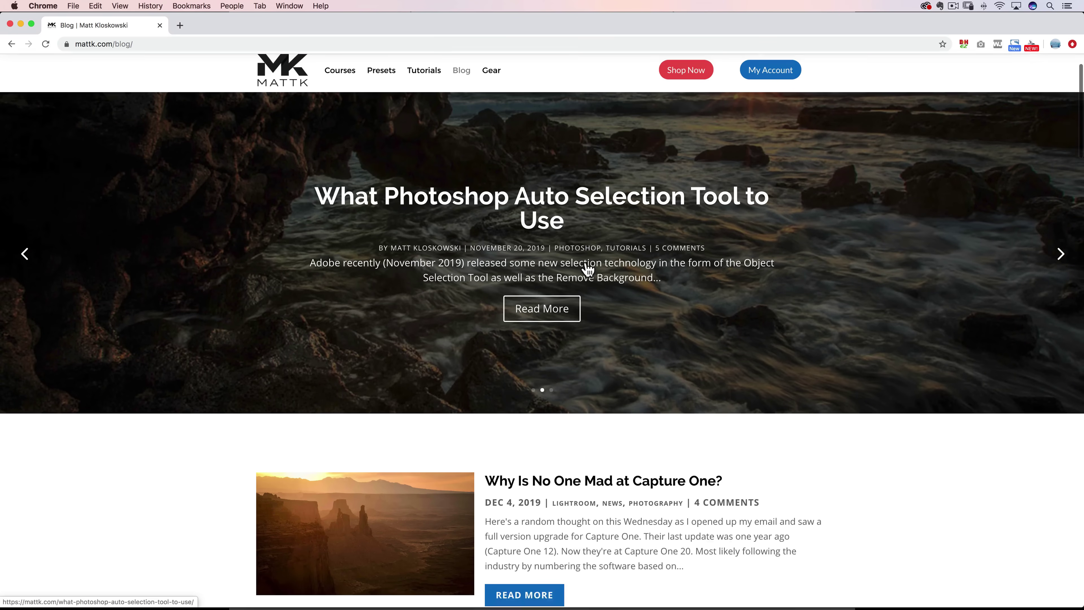
scroll(587, 269, "down", 10)
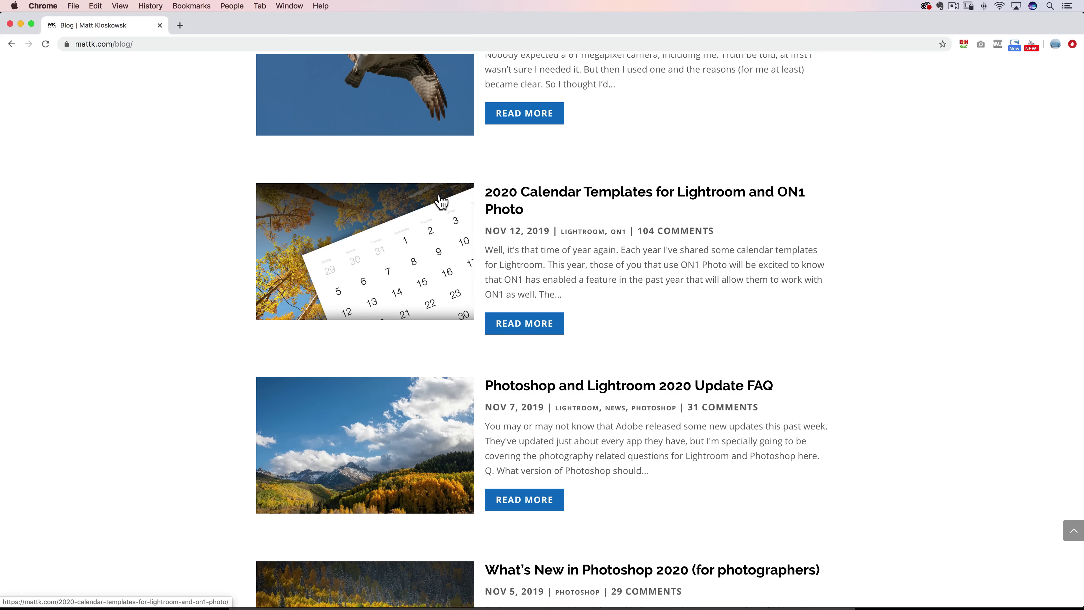
left_click(500, 195)
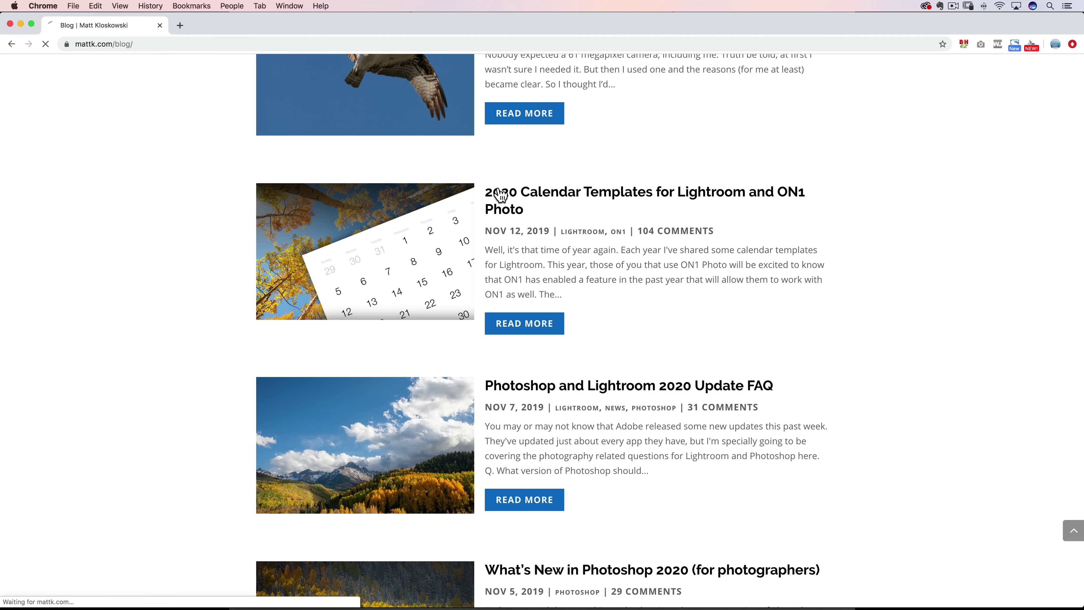
scroll(501, 195, "down", 3)
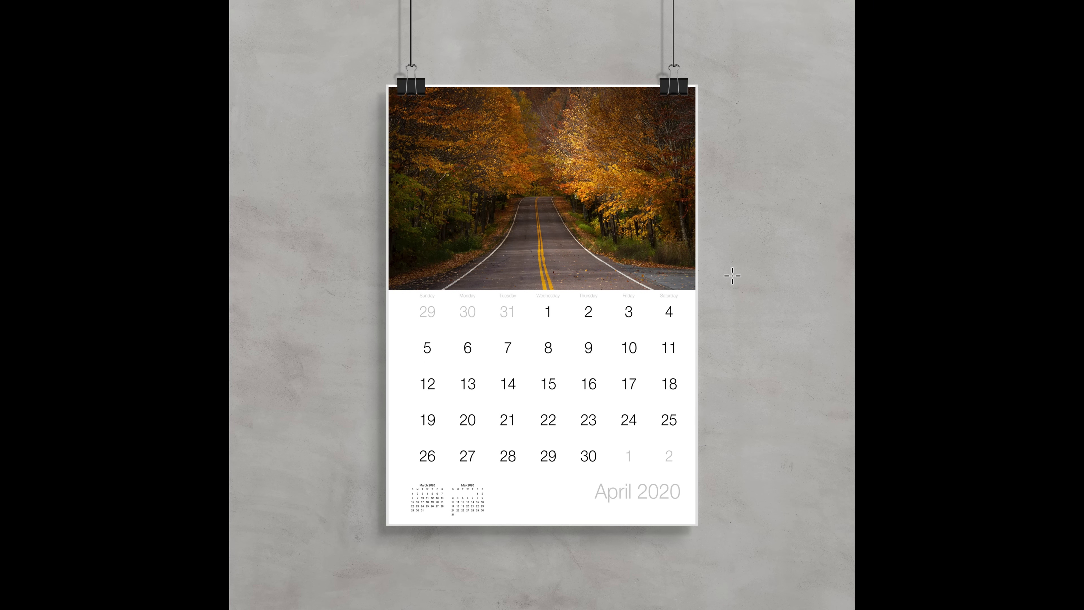
In Lightroom's Library, show April-v1.jpg from 2020 Calendars and collapse the Collections and Folders panels.
key("super+Tab")
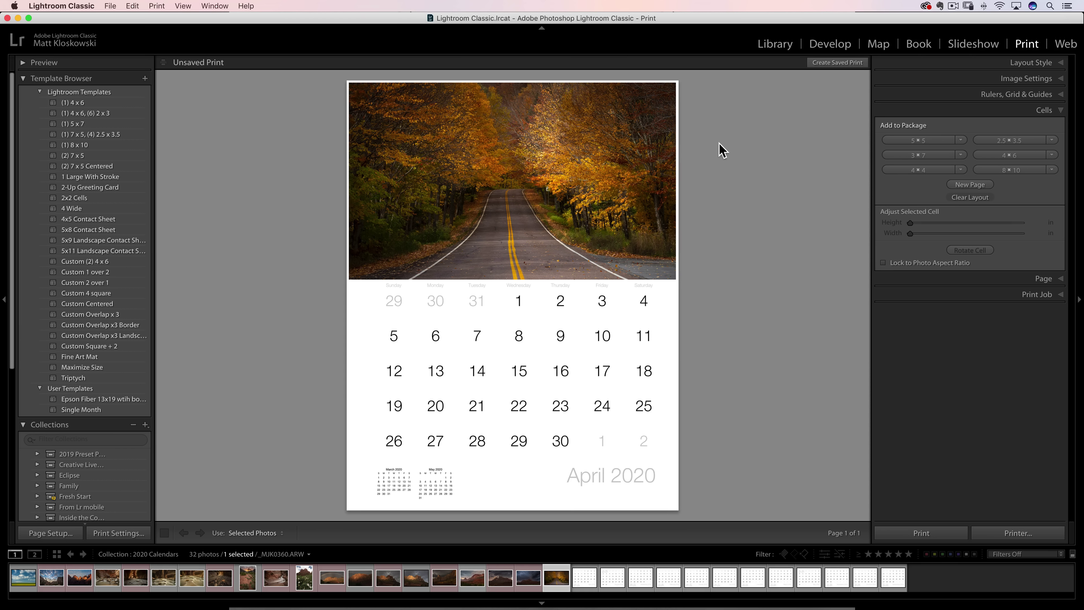
left_click(774, 44)
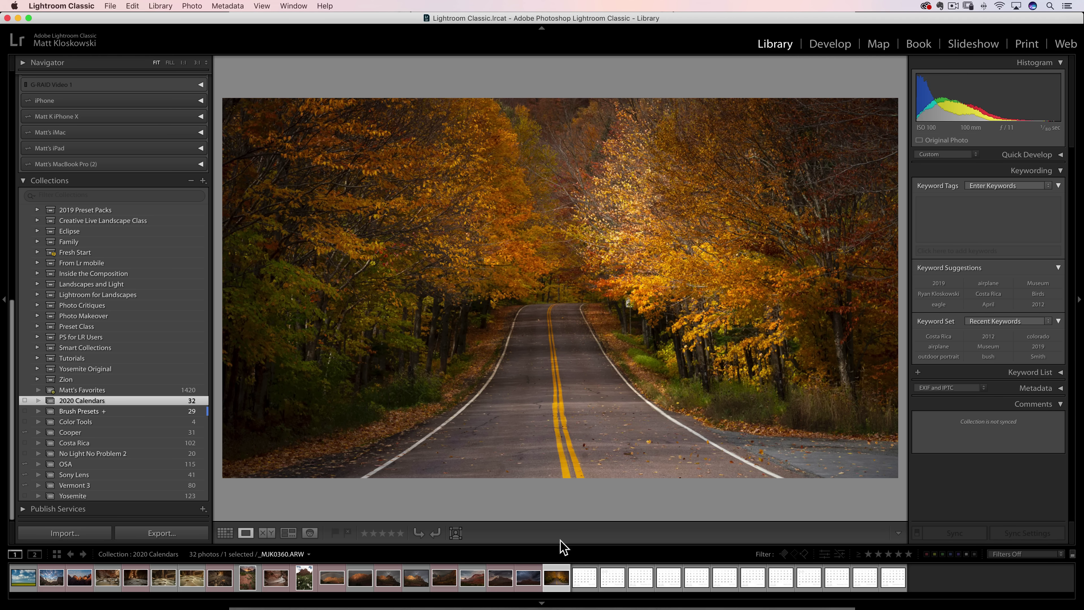
left_click(583, 570)
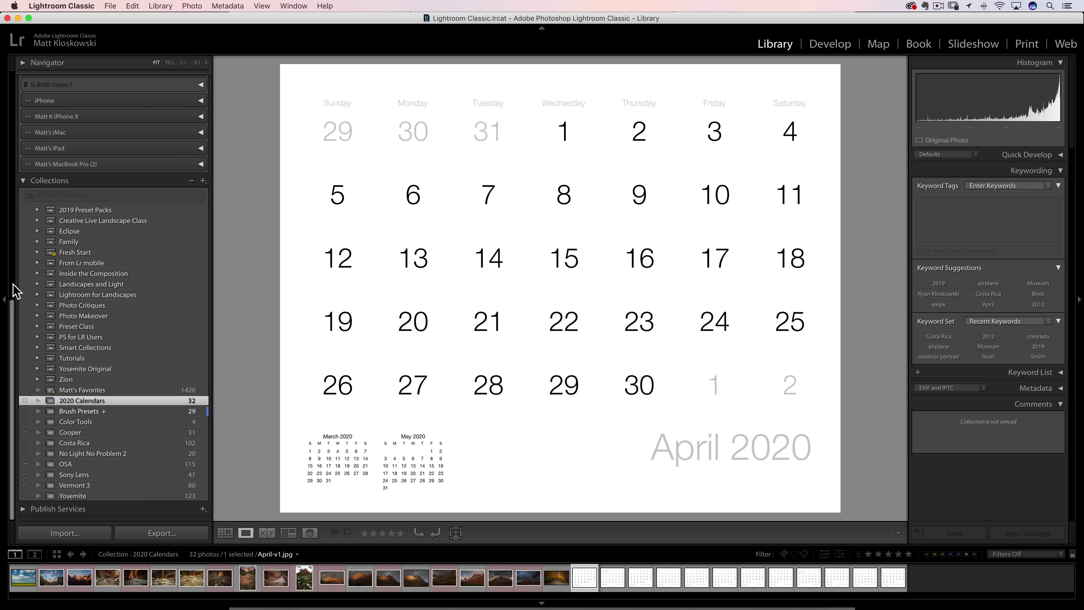
left_click(26, 181)
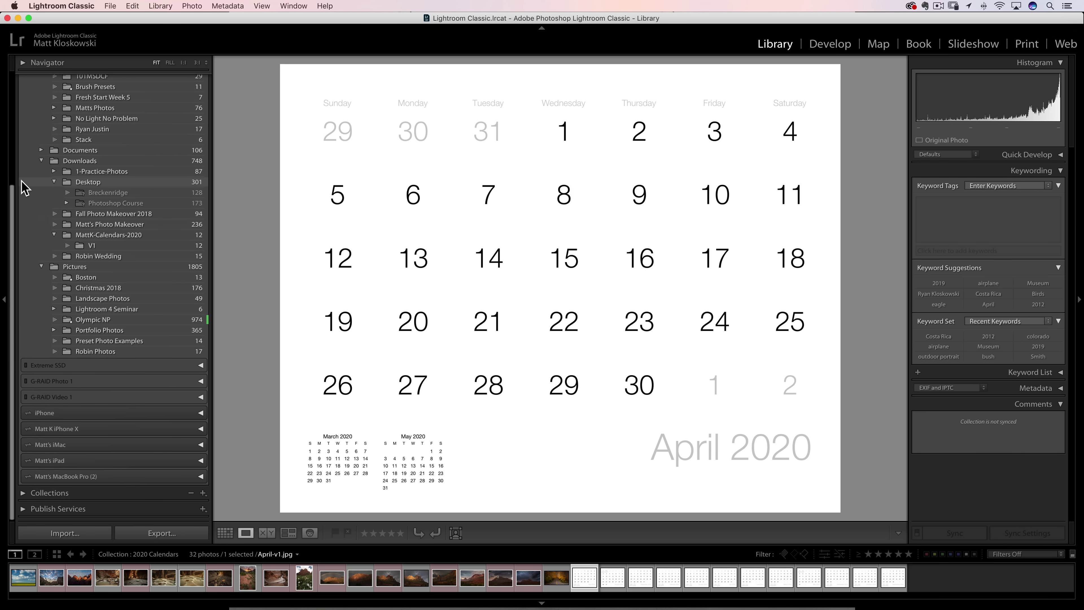
scroll(24, 181, "up", 5)
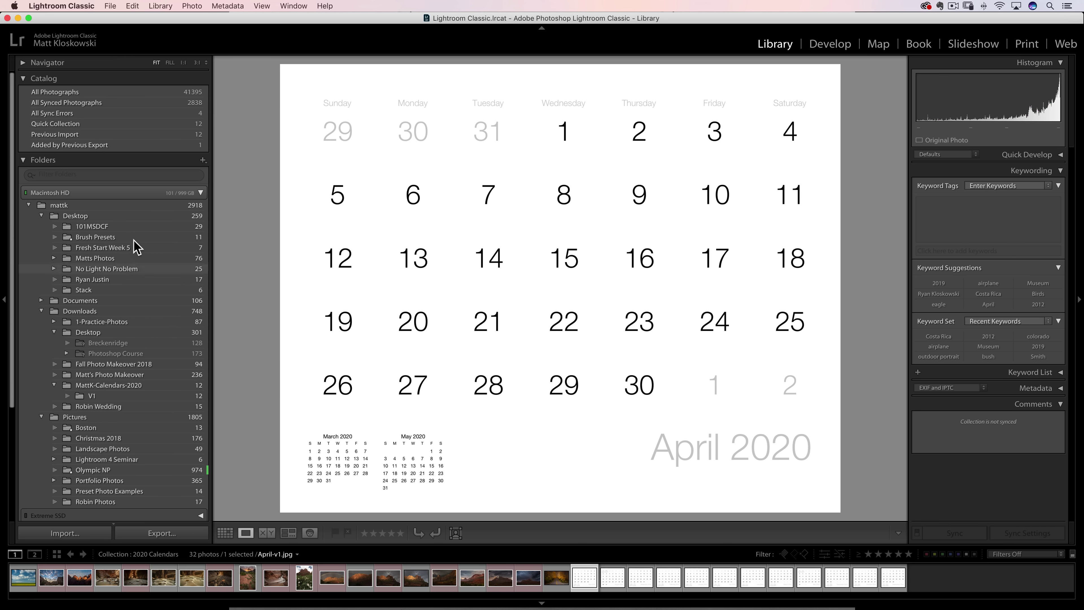
left_click(22, 161)
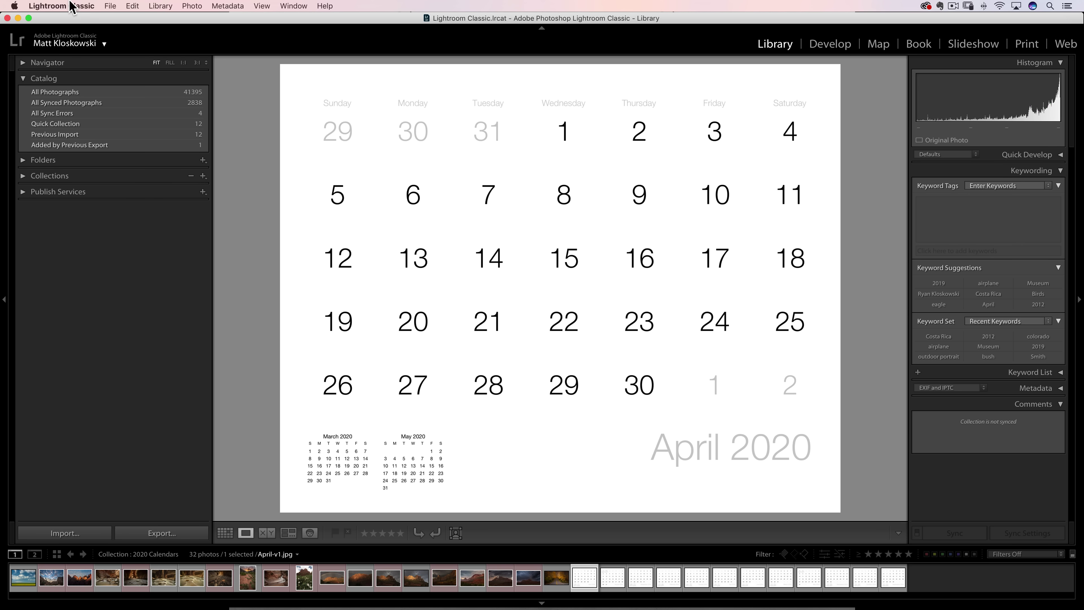
left_click(110, 6)
mouse_move(133, 6)
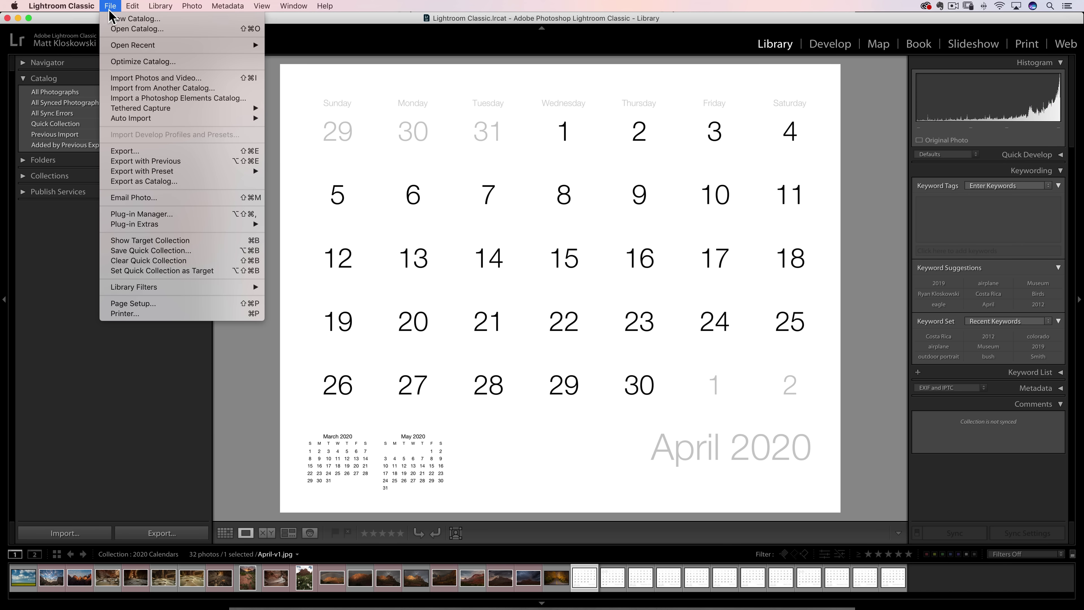
left_click(141, 75)
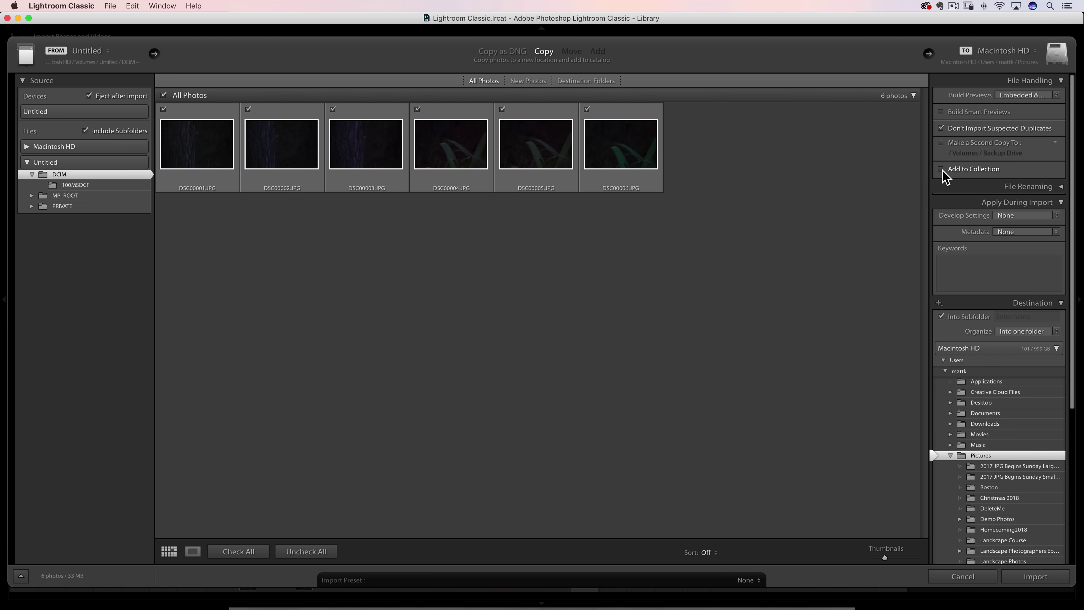
left_click(963, 577)
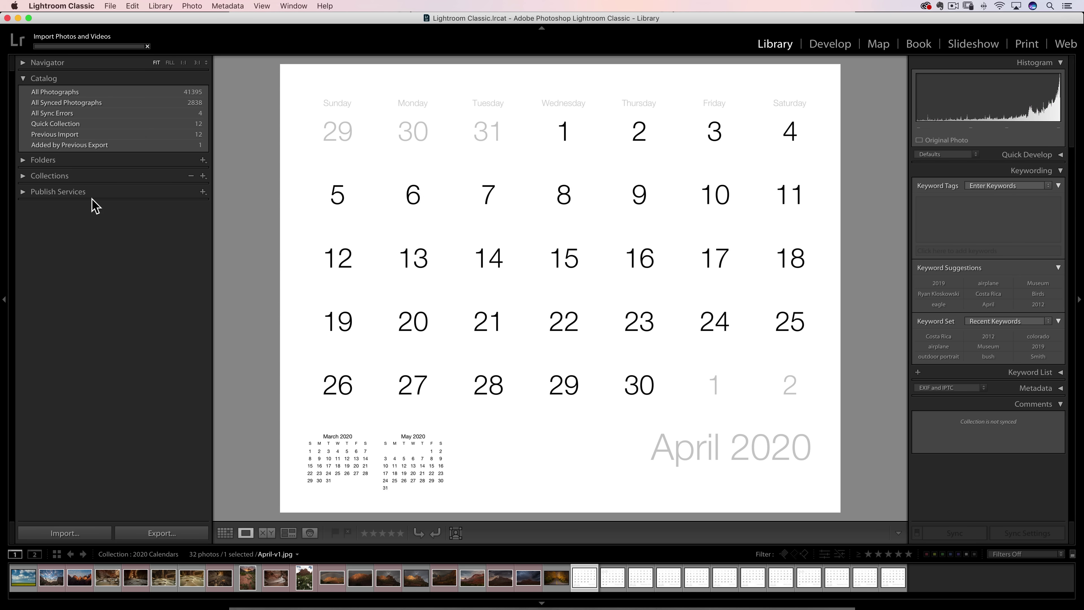
Preview the April calendar from the 2020 Calendars grid, then bring it into the Print module.
left_click(50, 177)
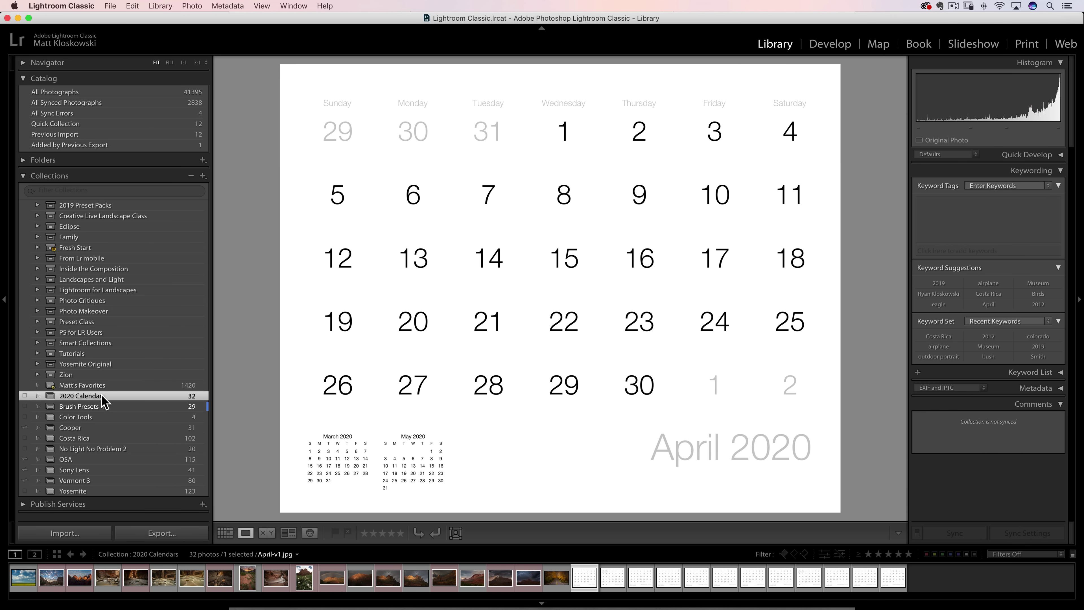
key("g")
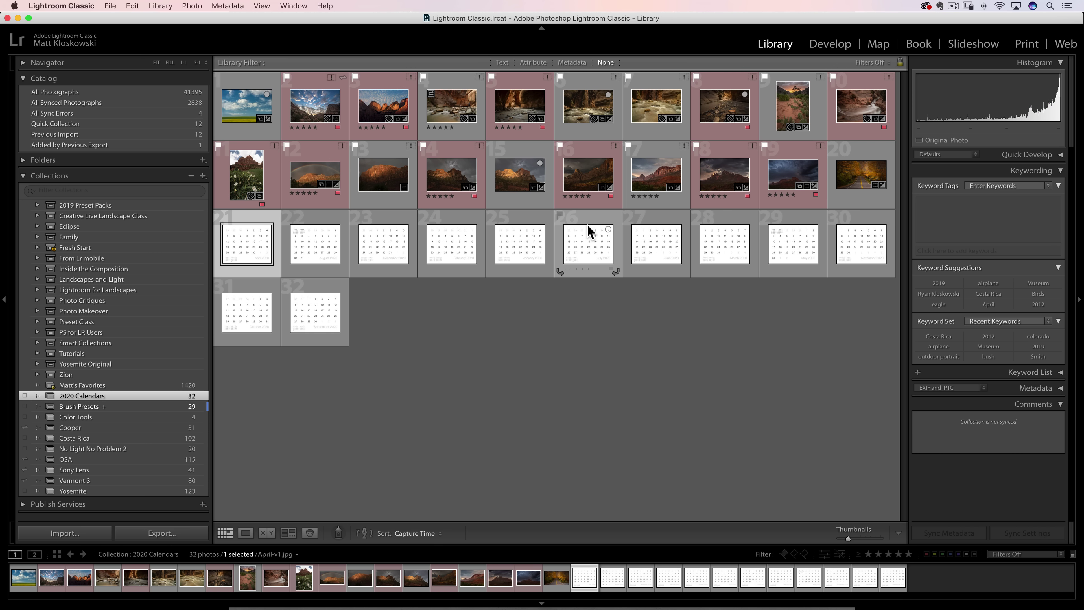
double_click(256, 246)
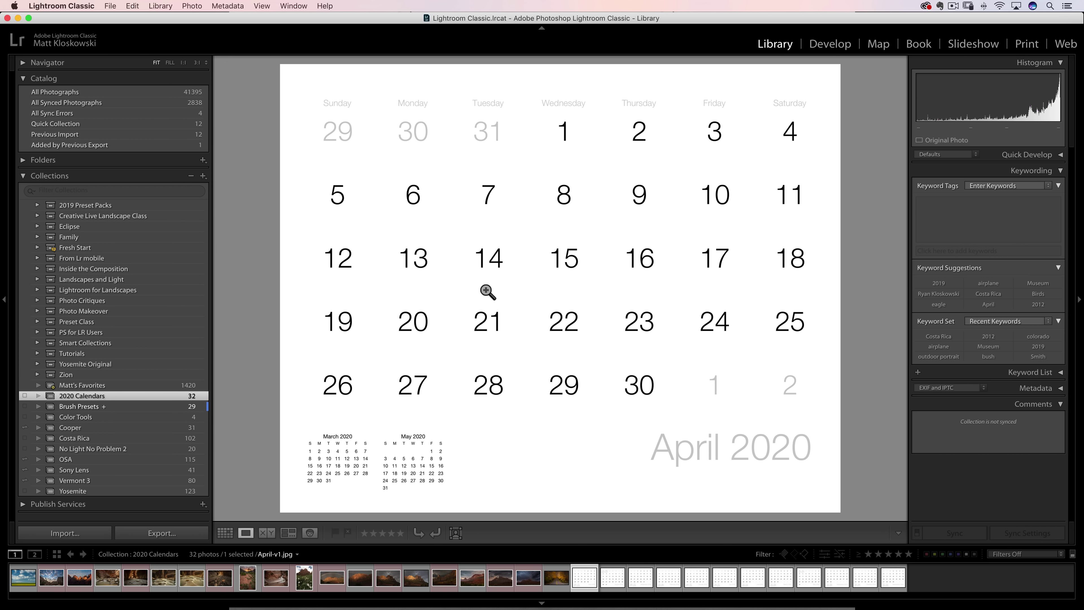
key("g")
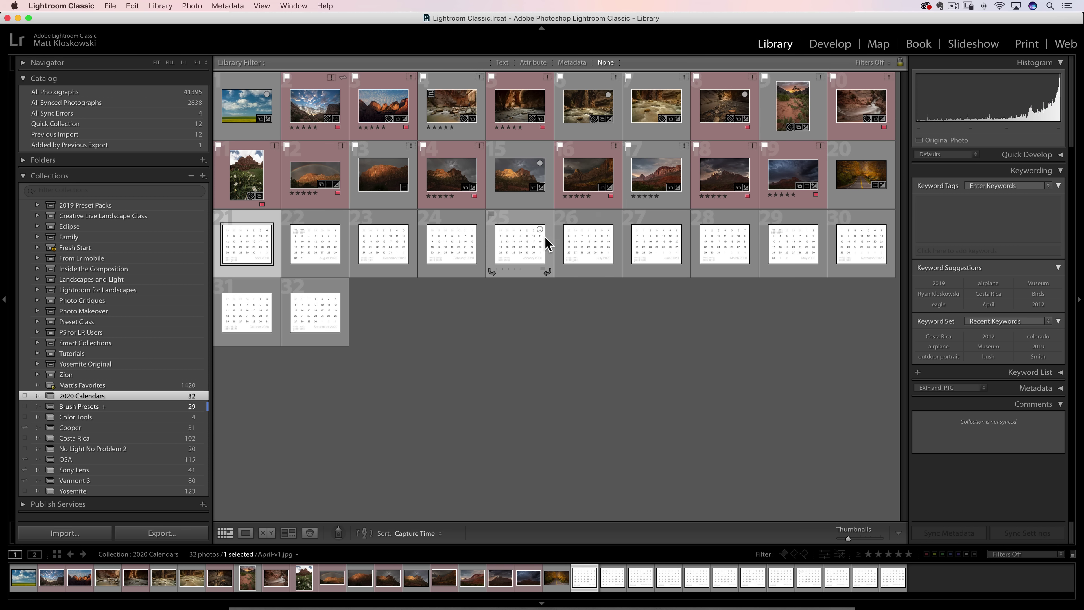
left_click(1029, 44)
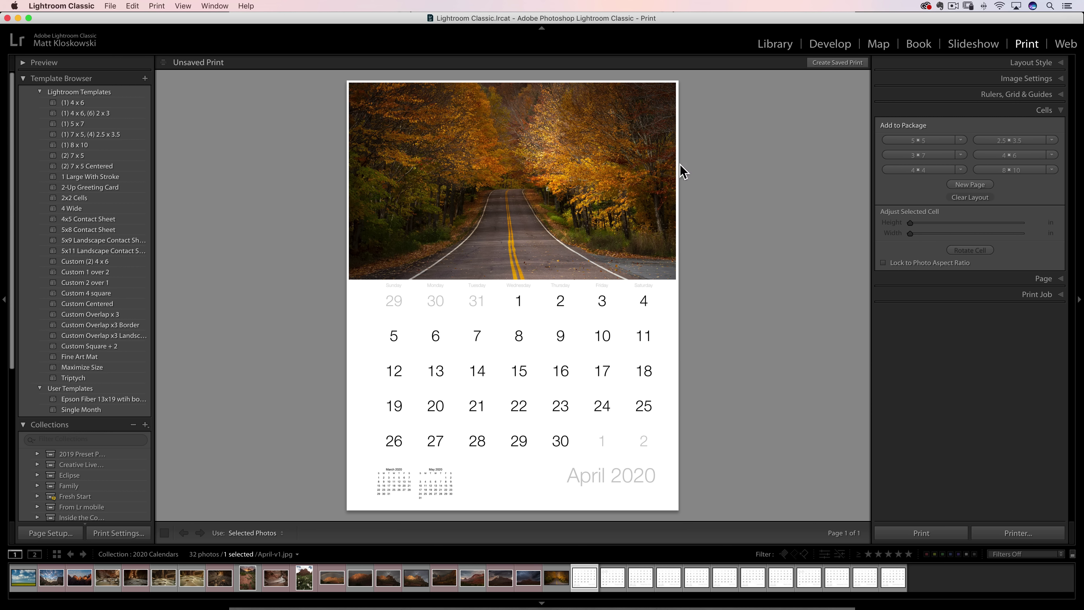
Clear the print layout and keep EPSON SC-P800 Series (IP) as the Page Setup printer.
left_click(969, 197)
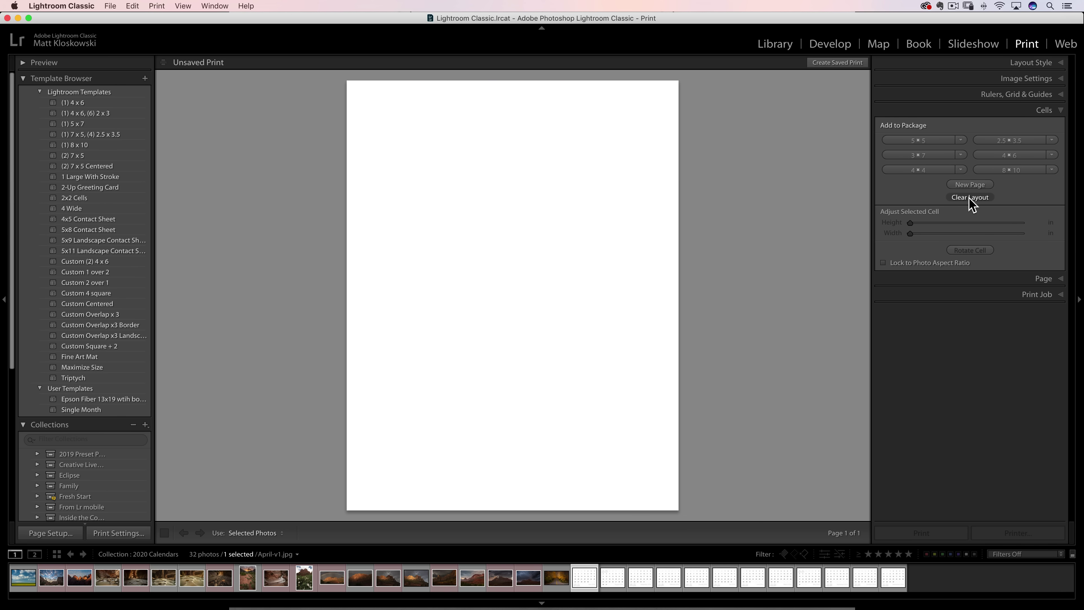
left_click(56, 535)
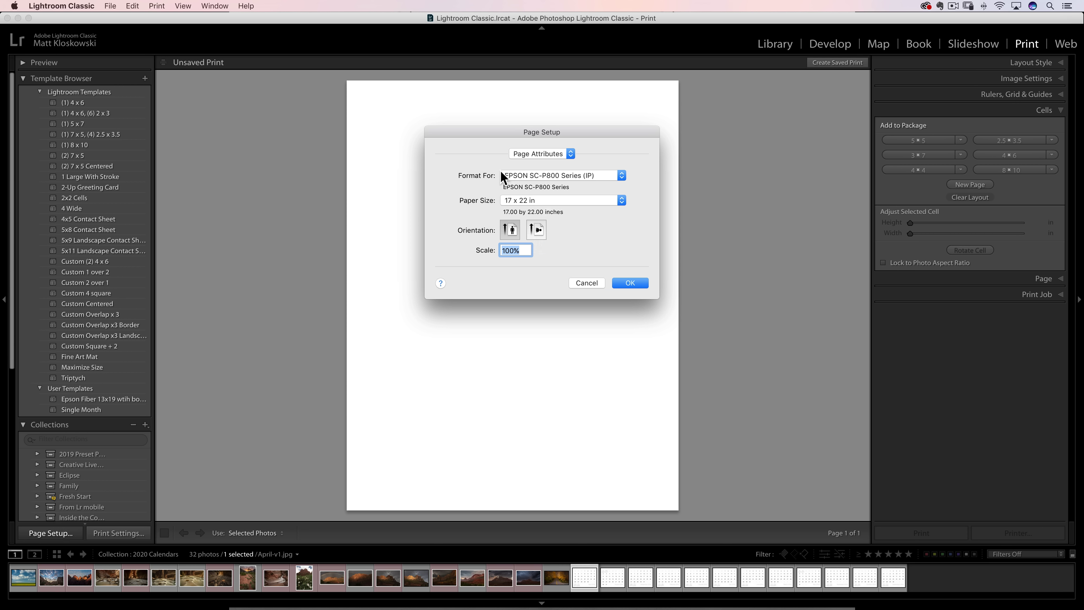
left_click(539, 176)
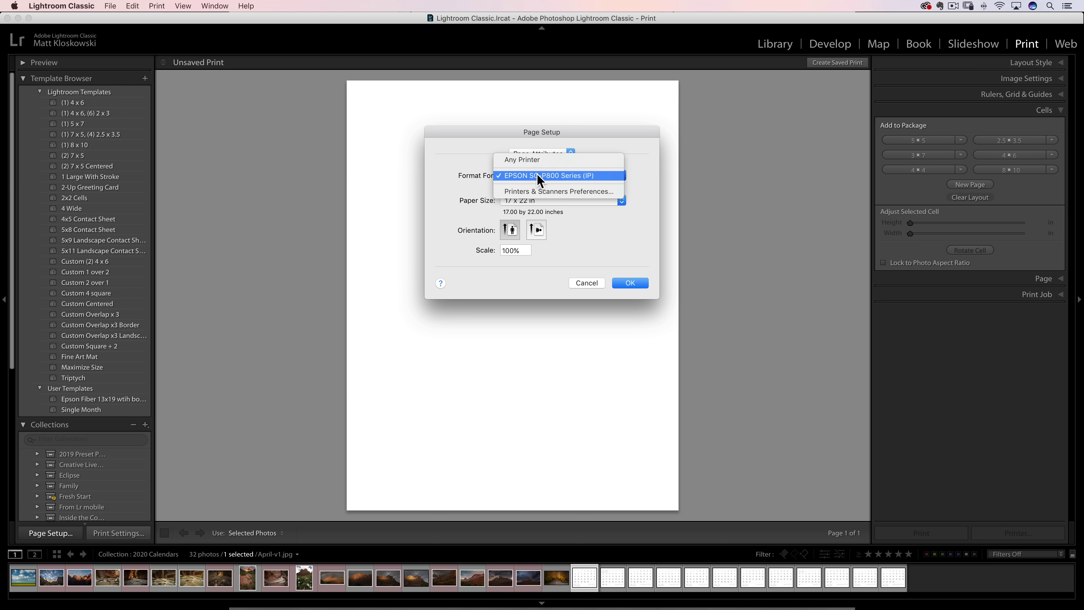
left_click(554, 176)
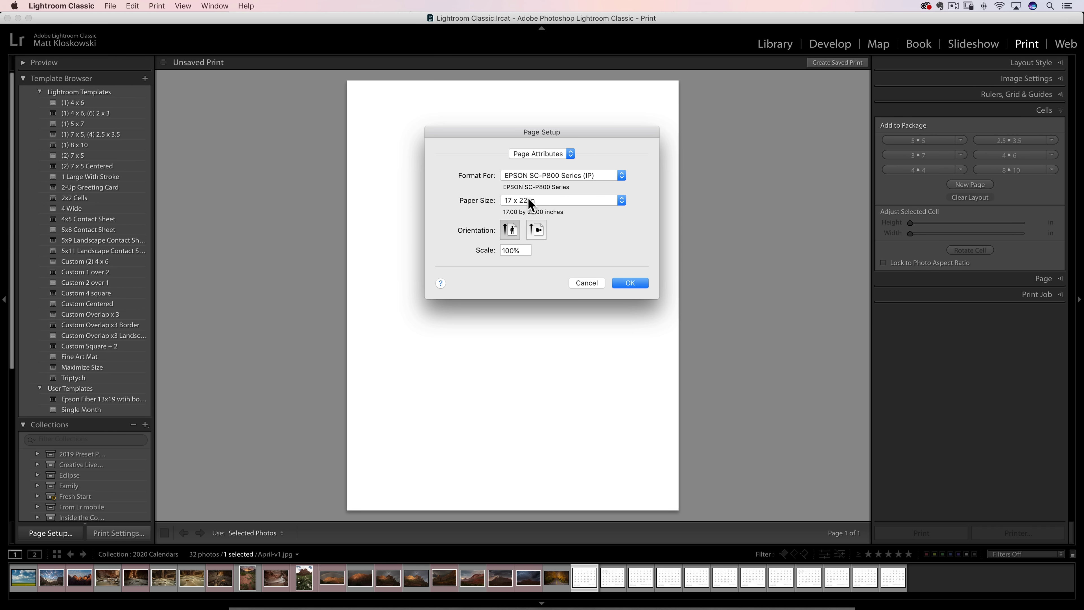
left_click(543, 174)
Keep 17 x 22 in as the paper size and confirm Page Setup.
left_click(542, 205)
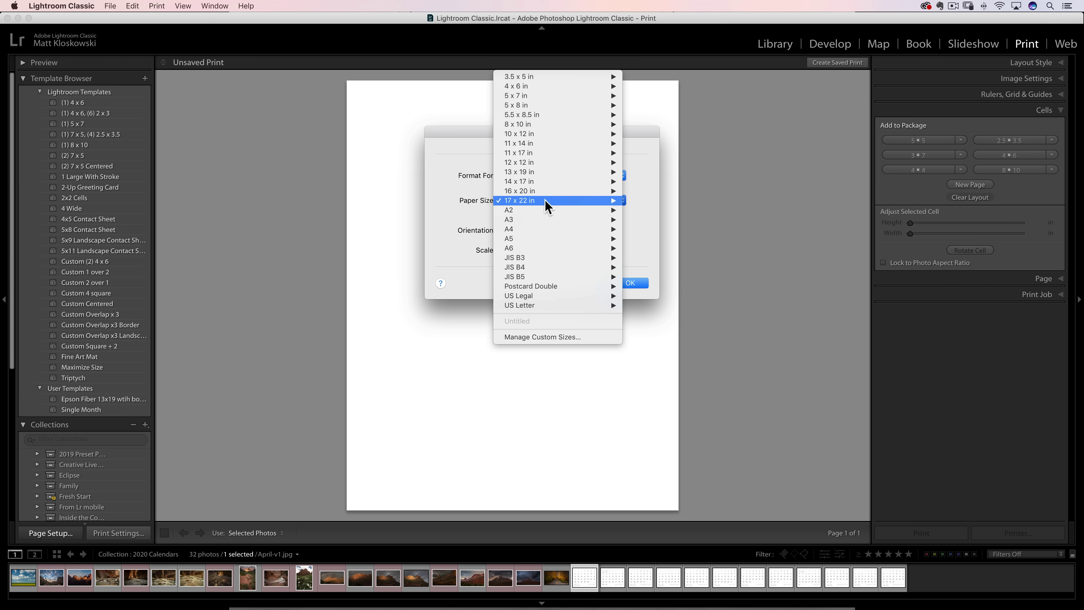
mouse_move(543, 163)
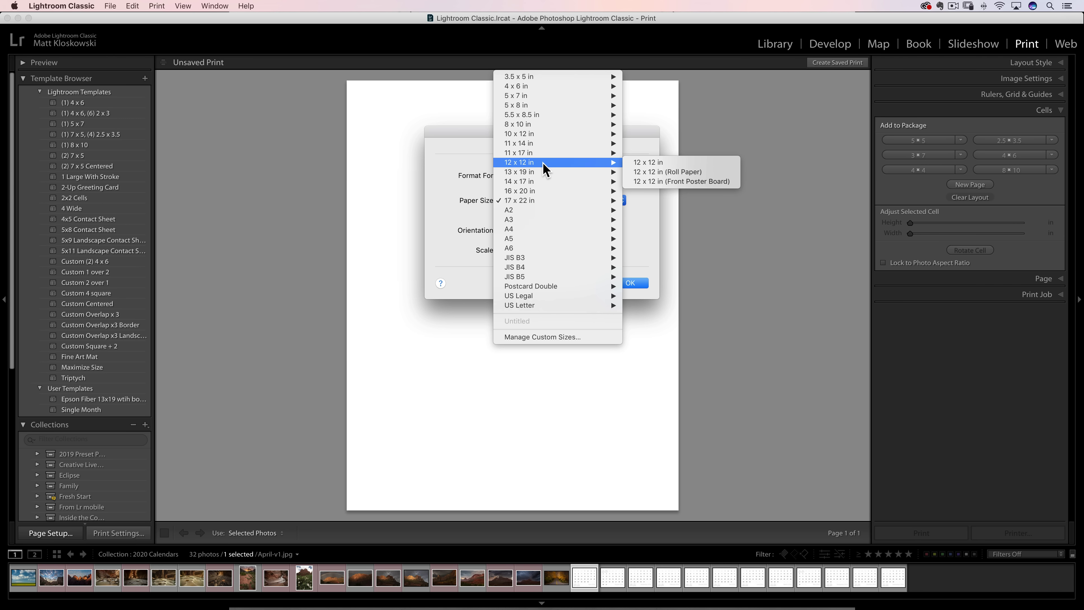
mouse_move(542, 126)
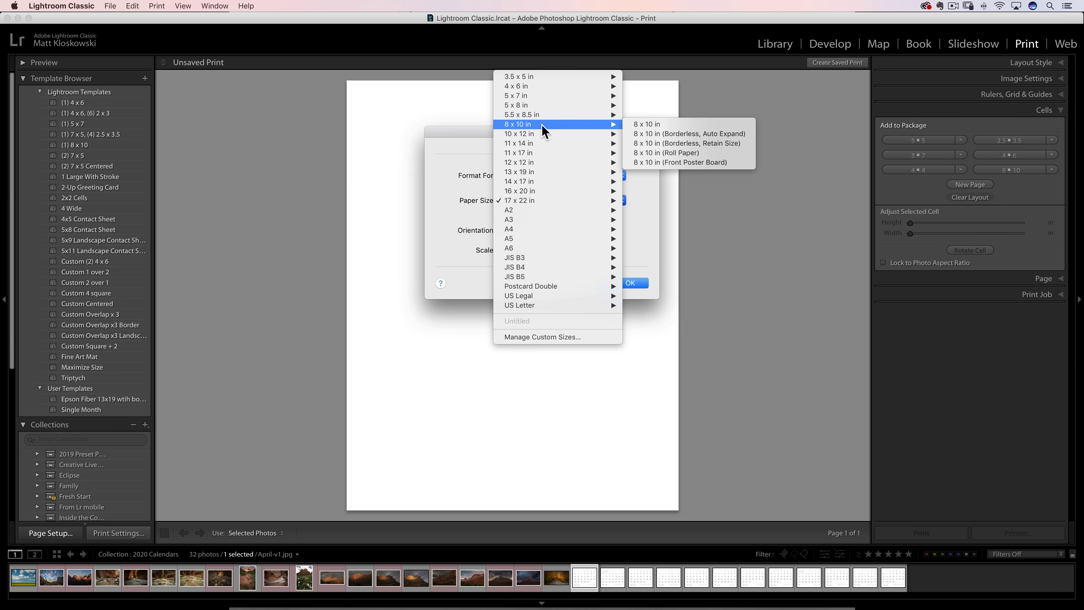
mouse_move(536, 192)
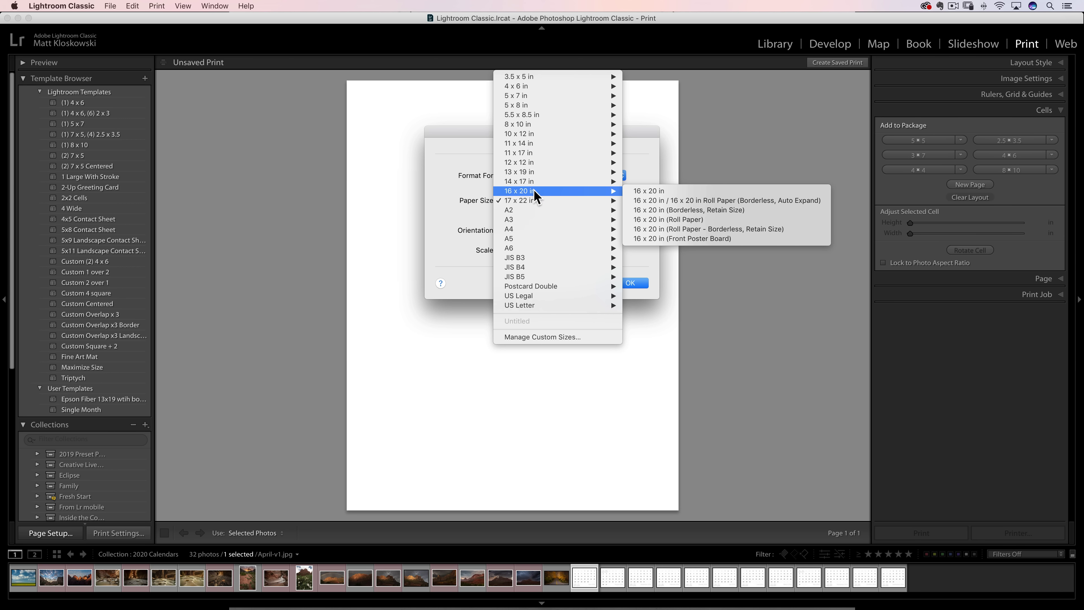
left_click(449, 130)
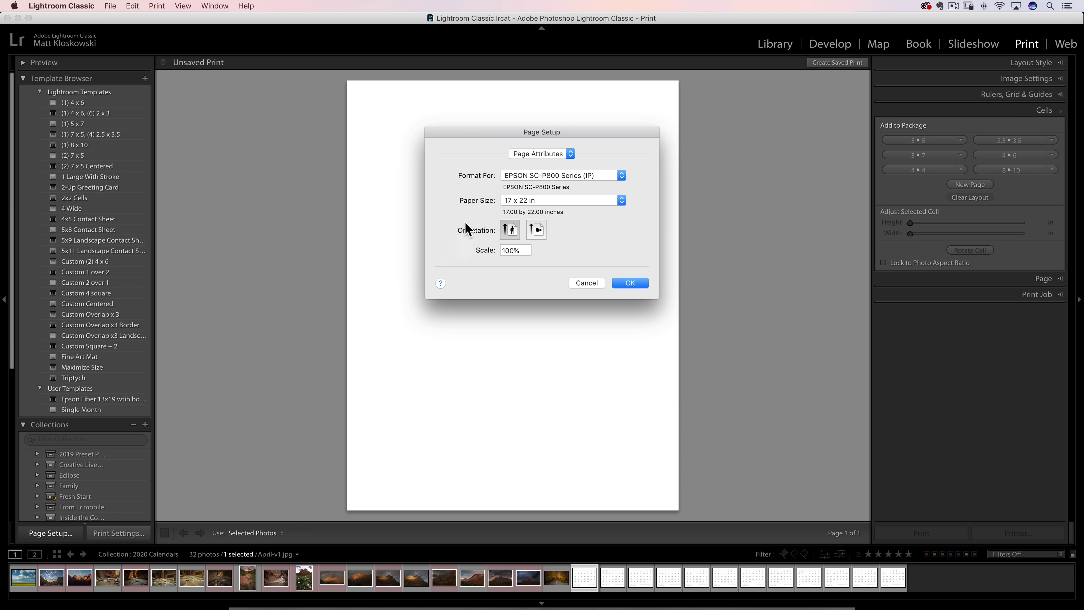
key("super+Tab")
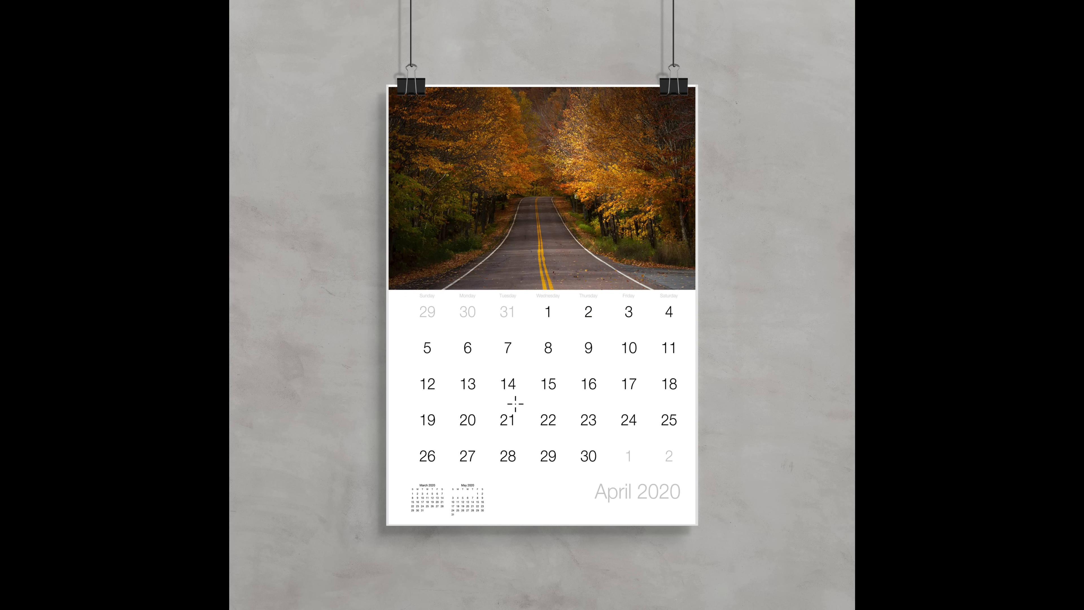
key("super+Tab")
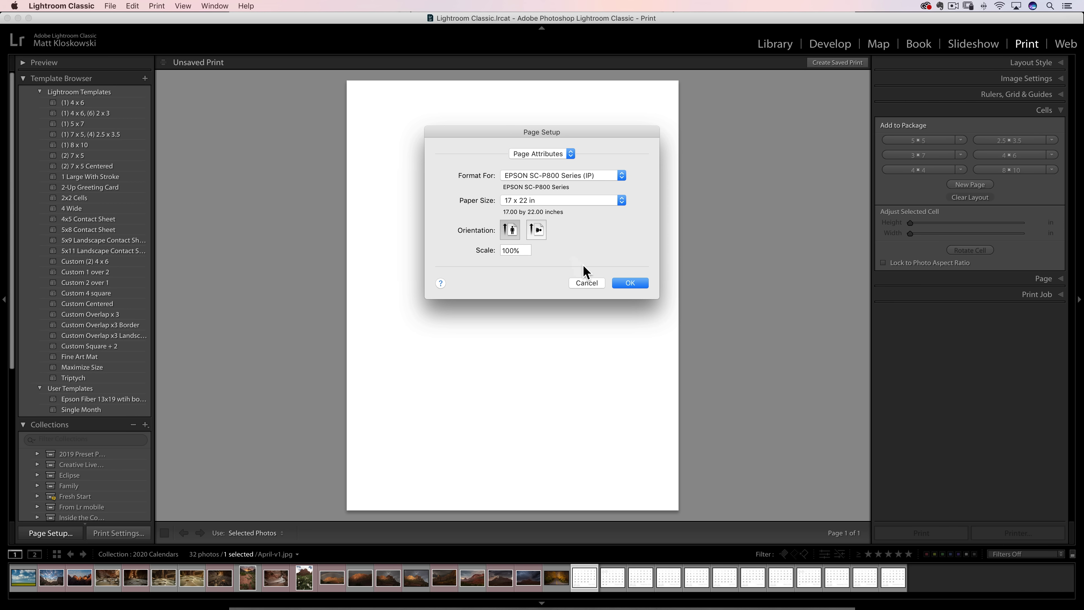
left_click(624, 283)
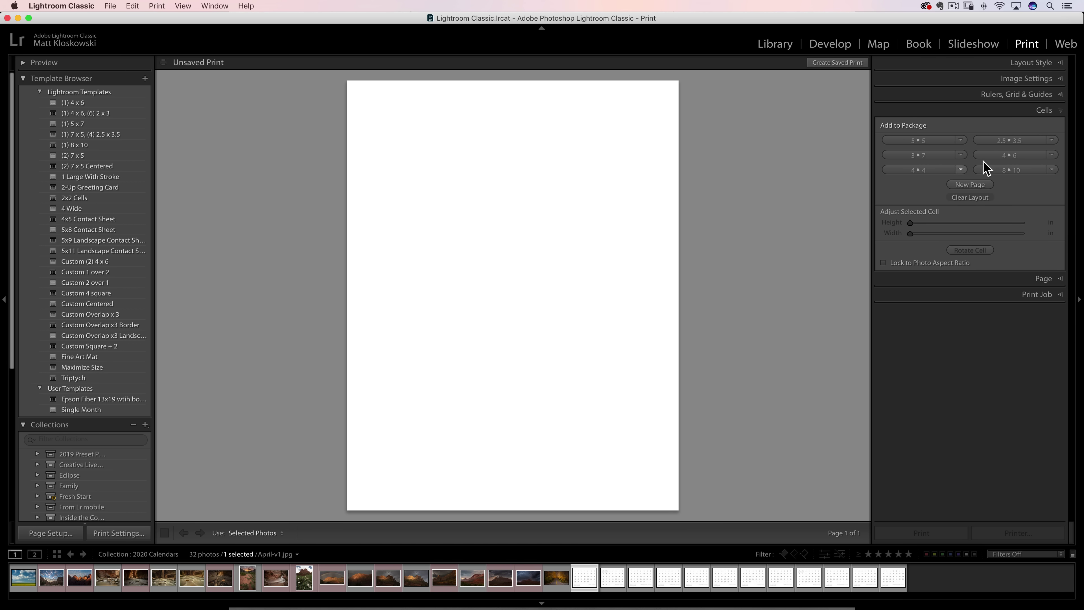
Place the January 2020 calendar from the Filmstrip onto the blank page.
left_click(1042, 66)
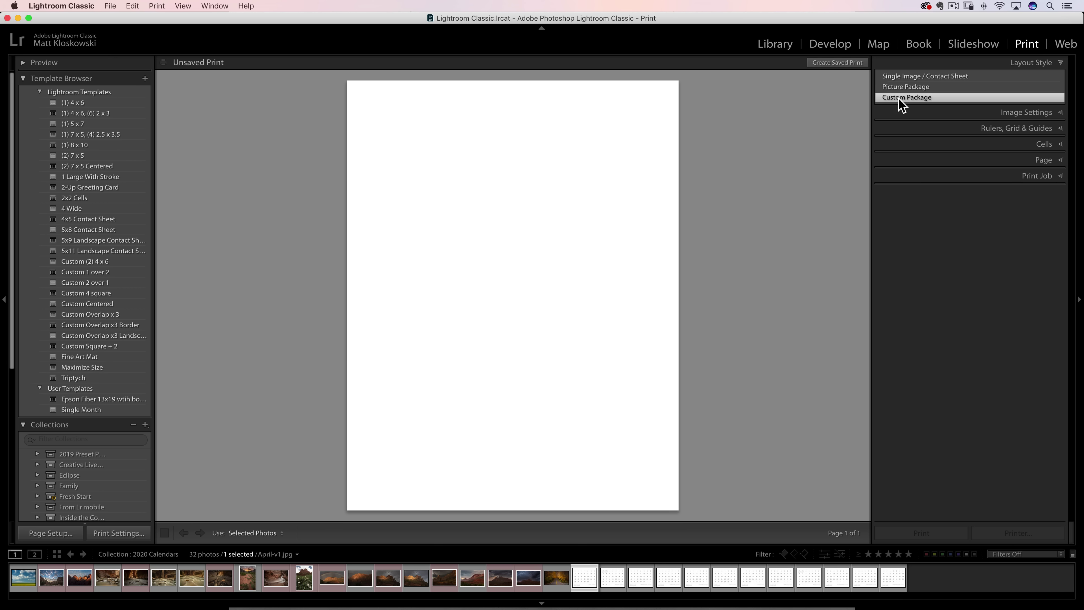
left_click(1045, 64)
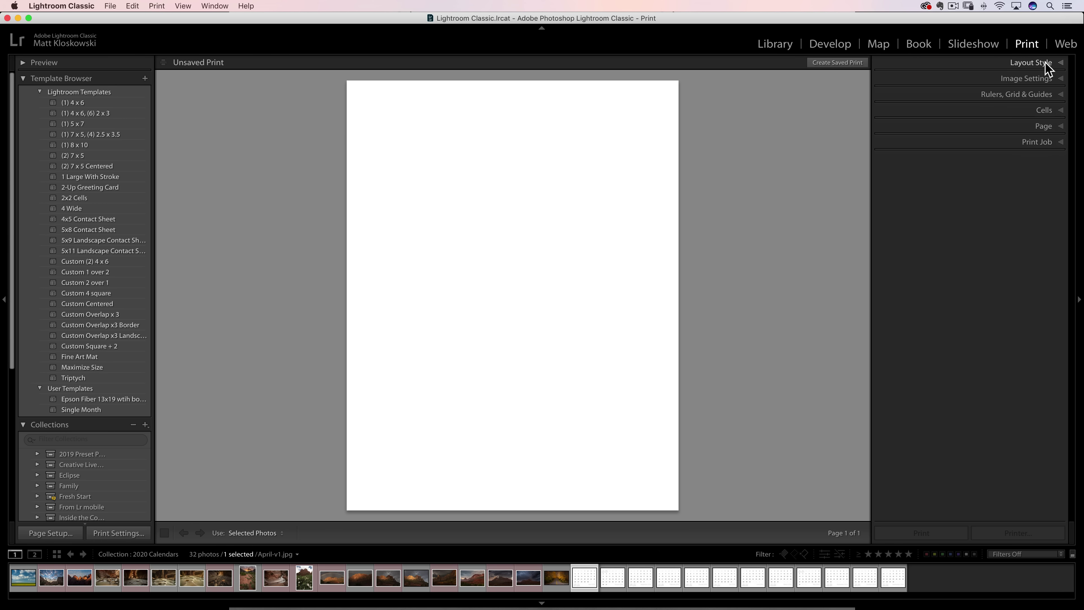
left_click(1047, 110)
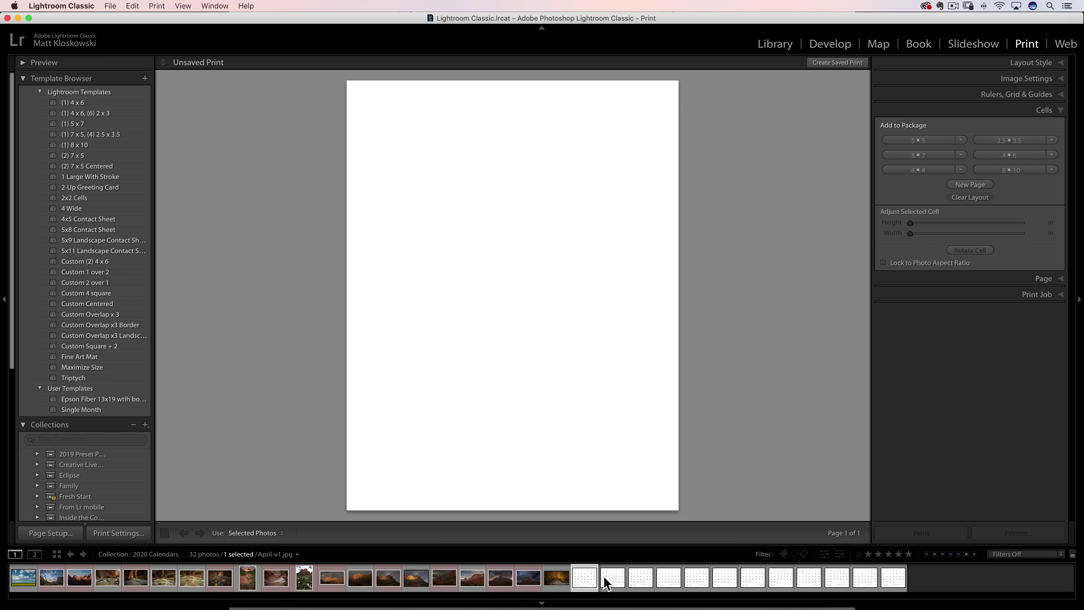
left_click(667, 575)
left_click(694, 573)
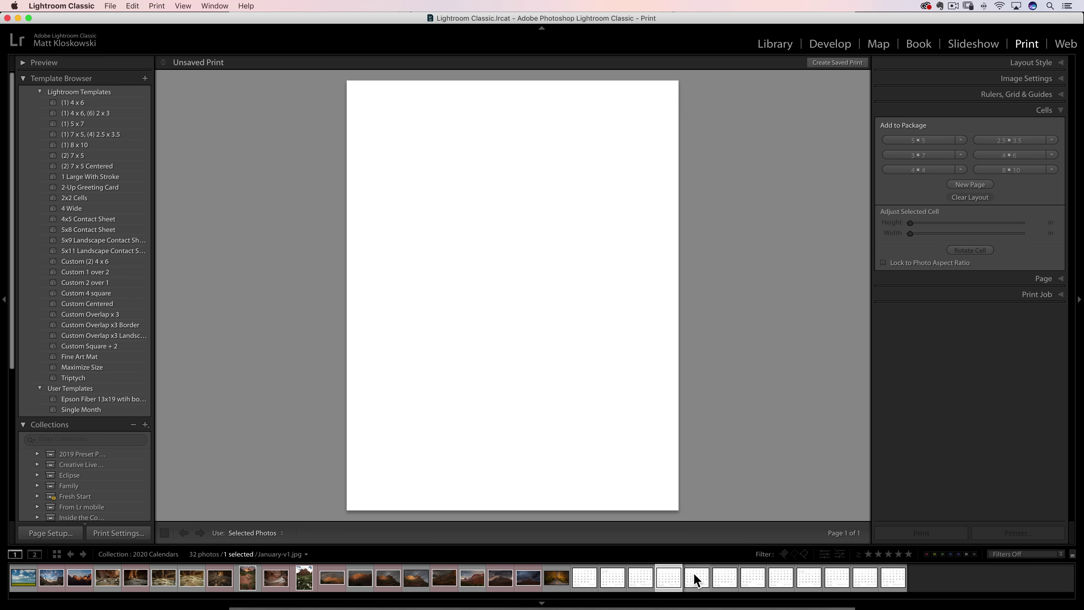
left_click_drag(638, 483, 512, 385)
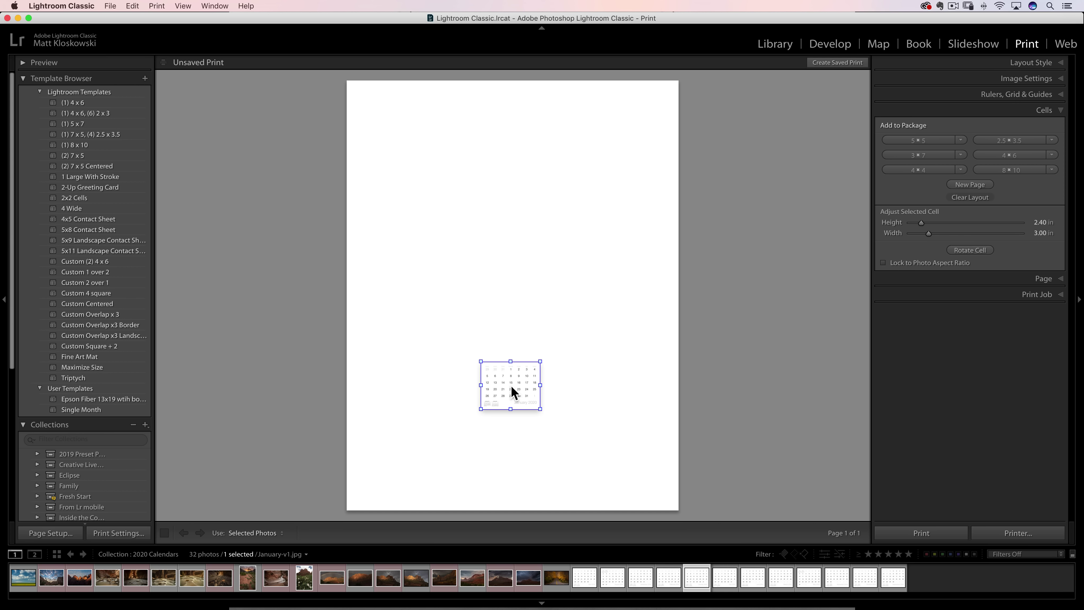
Resize the January calendar to 12.48 × 15.59 in and move it down the page.
left_click_drag(511, 385, 401, 261)
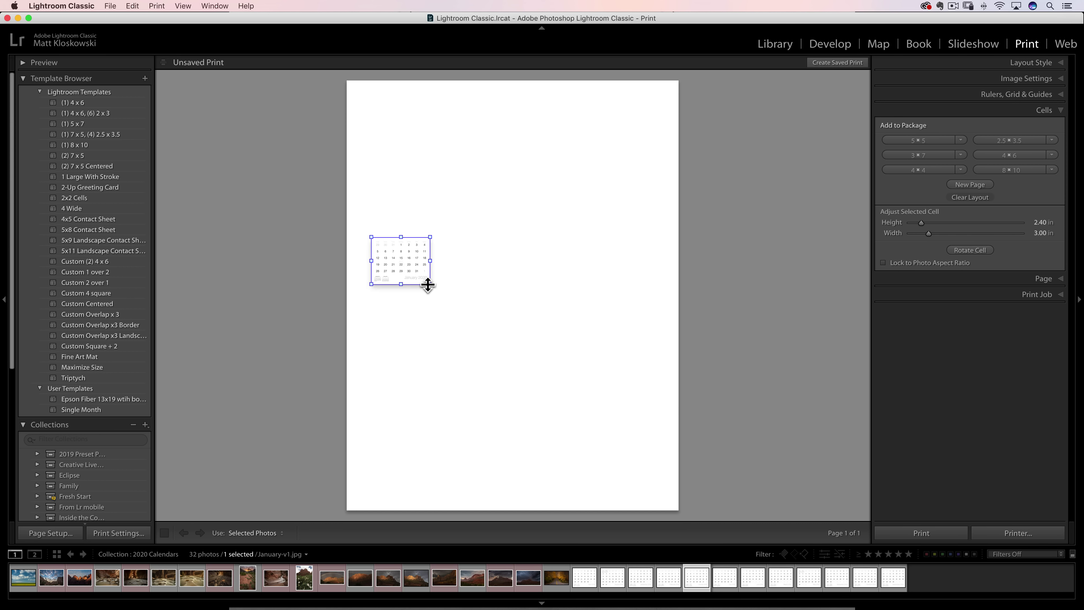
left_click_drag(430, 267, 595, 261)
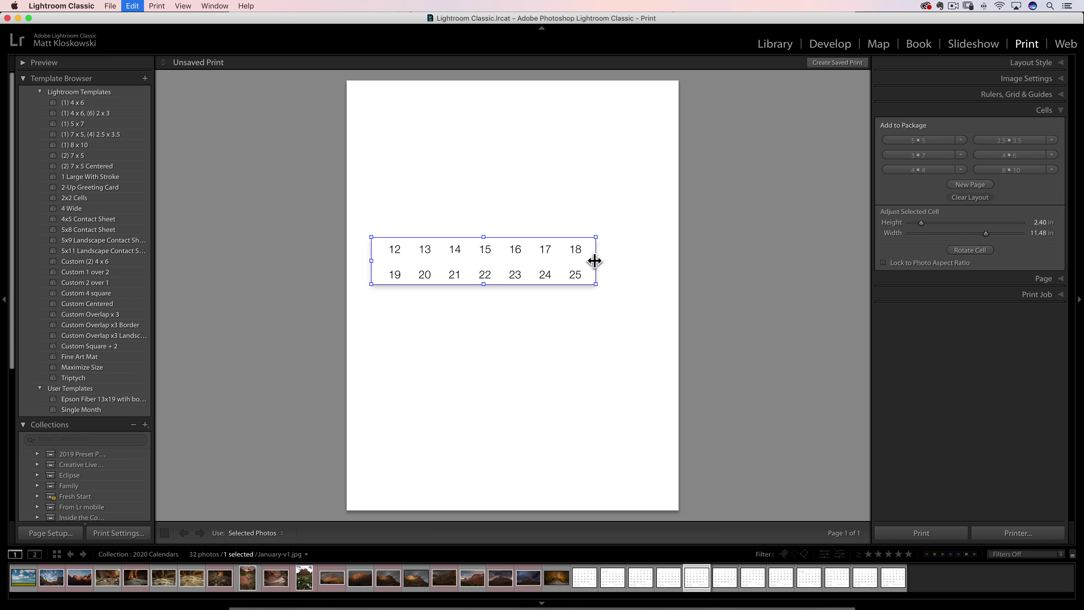
key("super+z")
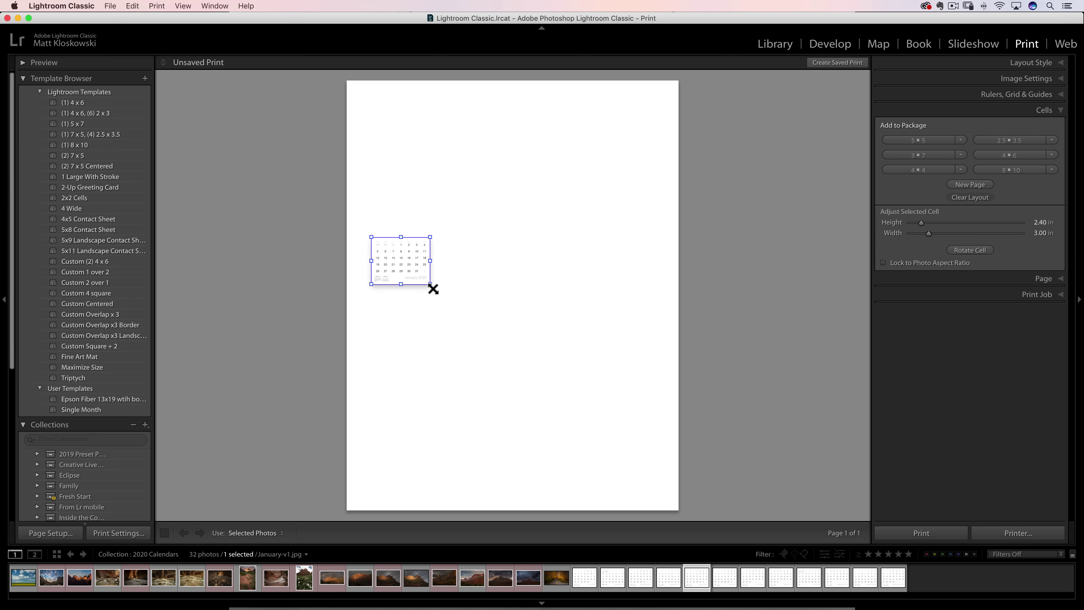
left_click_drag(430, 288, 668, 490)
left_click_drag(596, 408, 572, 414)
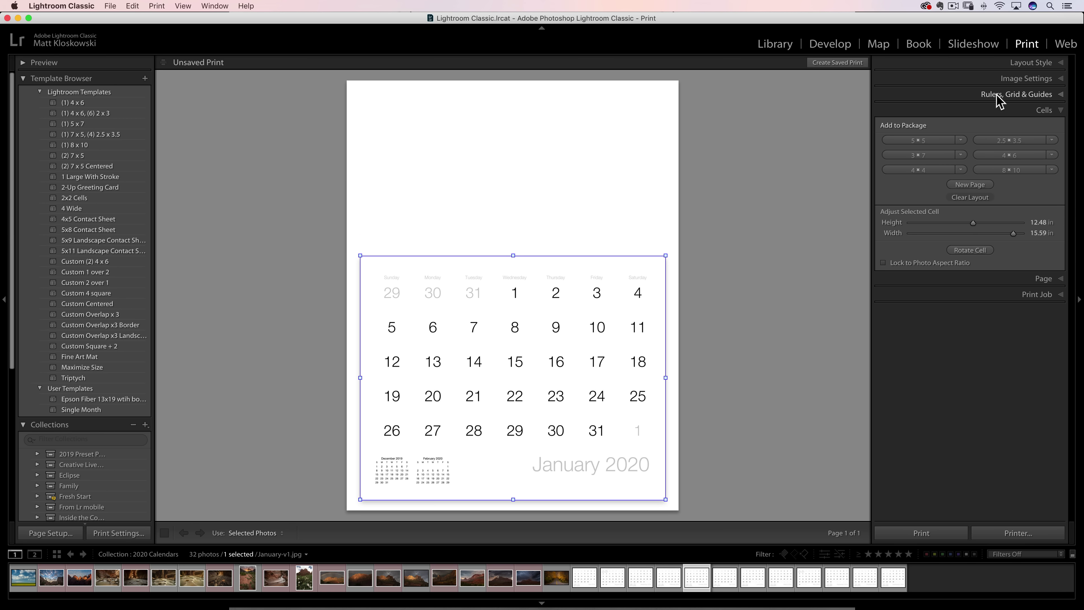
Show rulers and the page grid with Grid Snap on Cells, then nudge the calendar into place.
left_click(1052, 94)
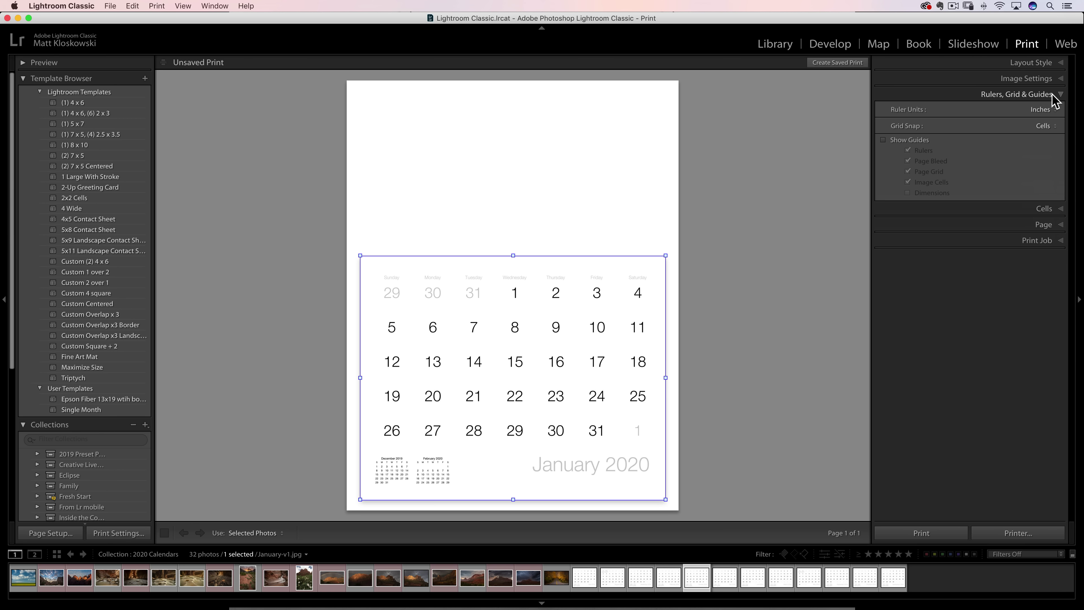
left_click(883, 140)
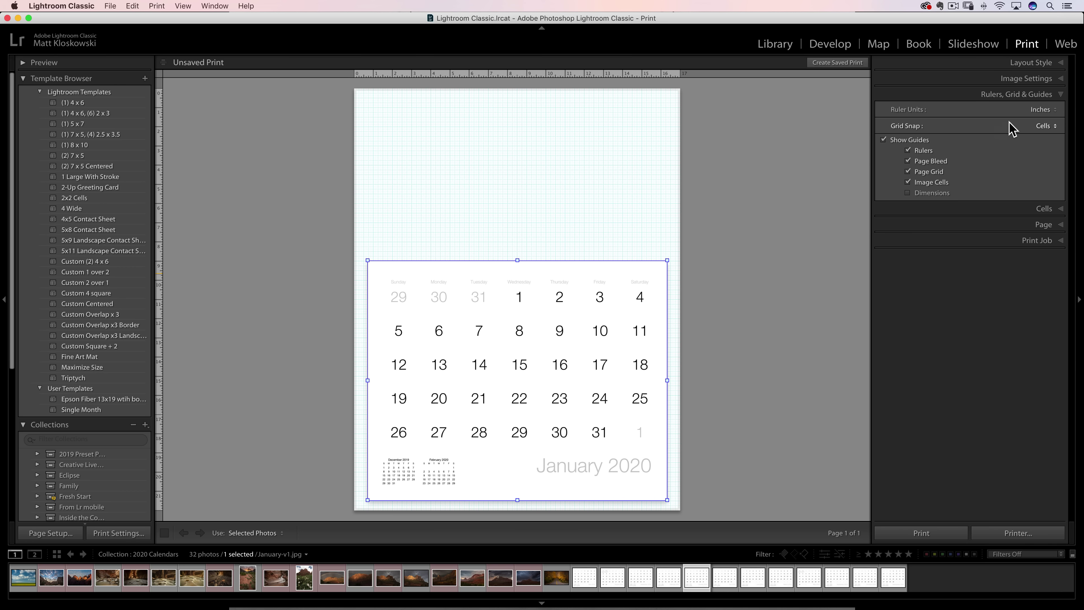
left_click(1046, 127)
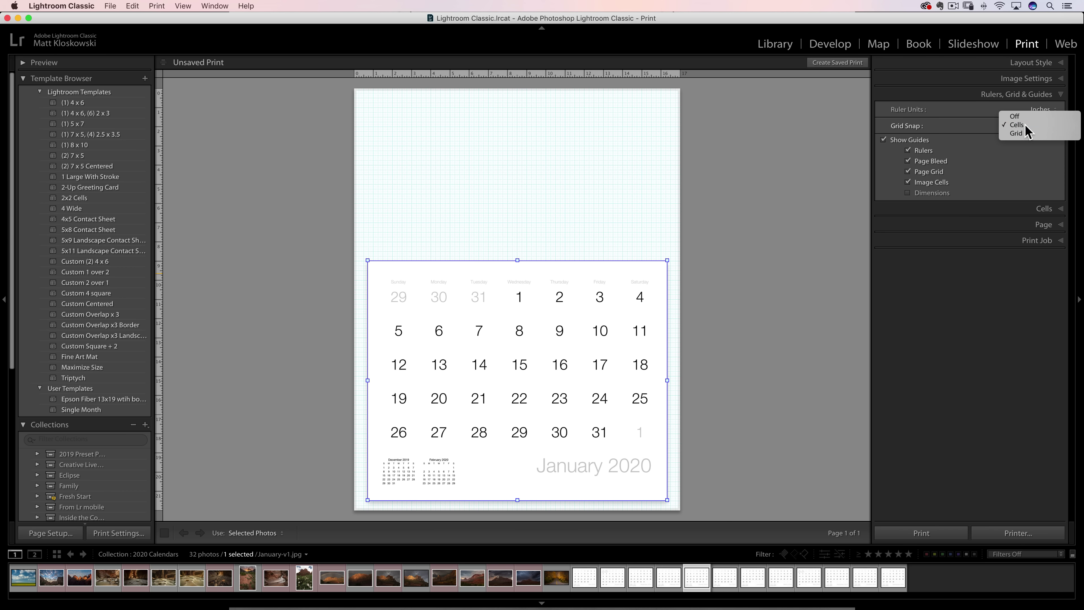
left_click(1028, 126)
key("Right")
key("Right")
key("Down")
key("Right")
key("Right")
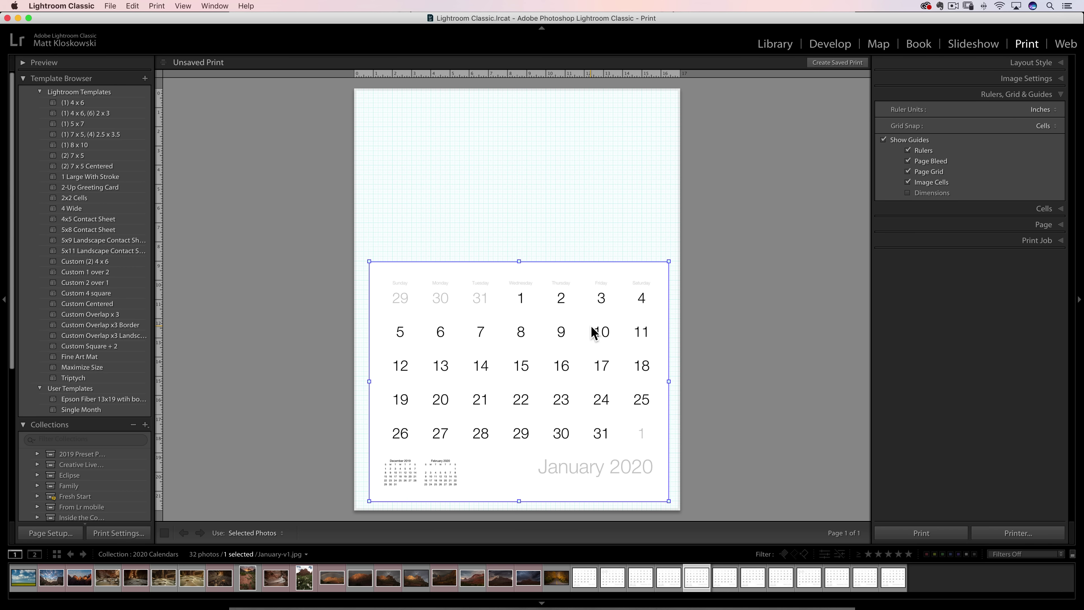
left_click_drag(596, 336, 592, 334)
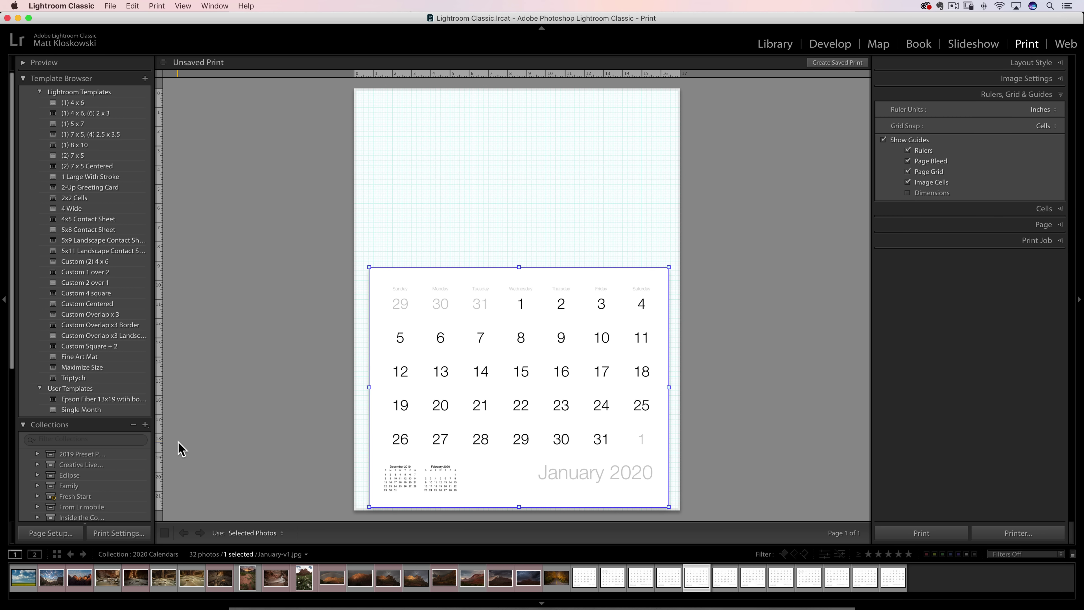
Place the red-rock mountain photo at the top-left and enlarge it across the page above the calendar.
left_click_drag(82, 568, 430, 165)
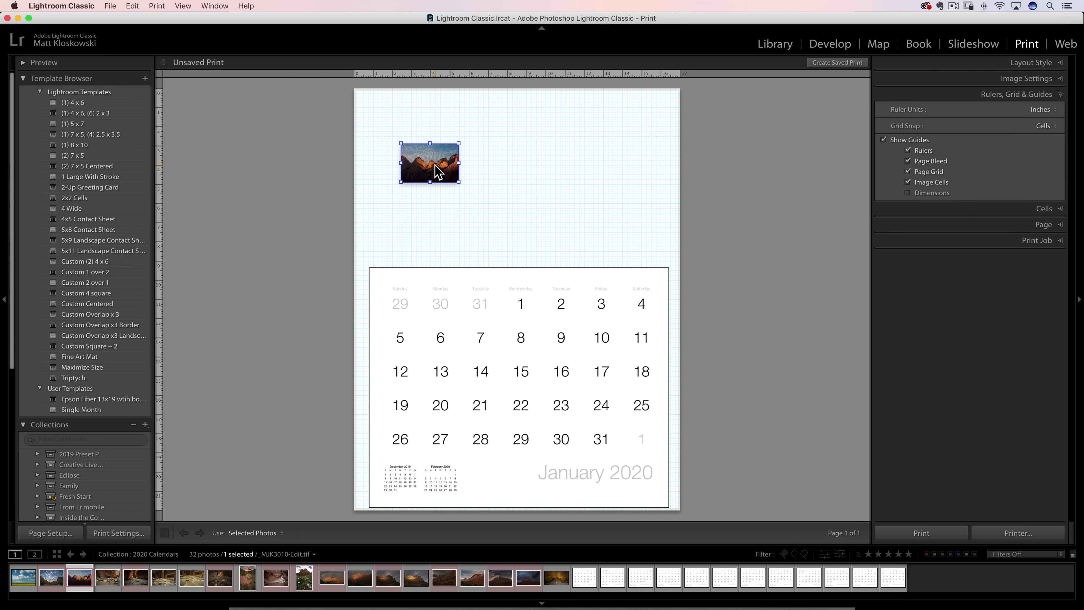
left_click_drag(435, 164, 384, 106)
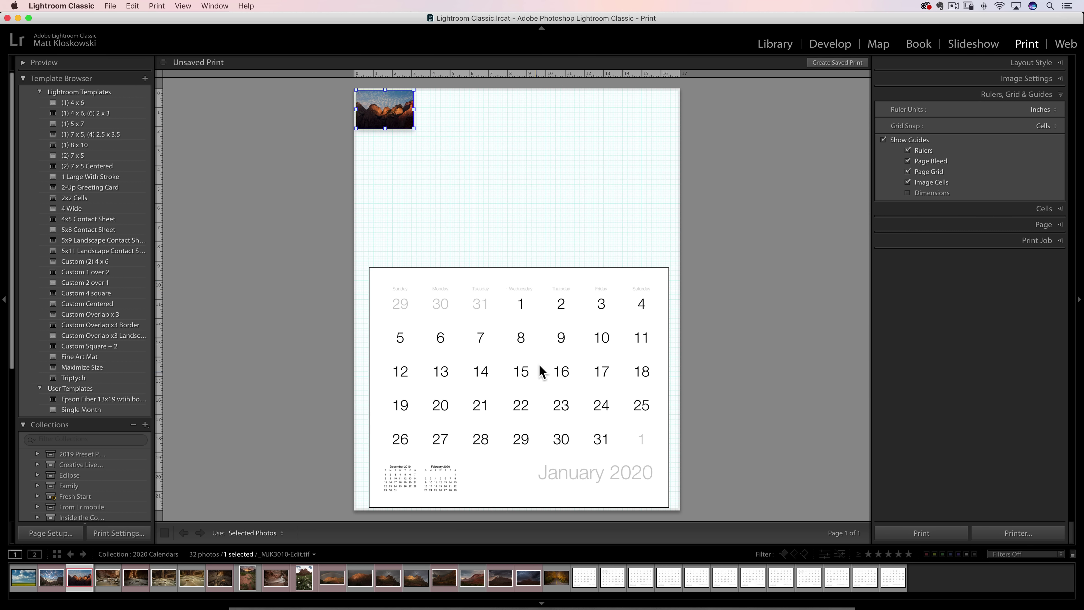
left_click_drag(520, 356, 518, 356)
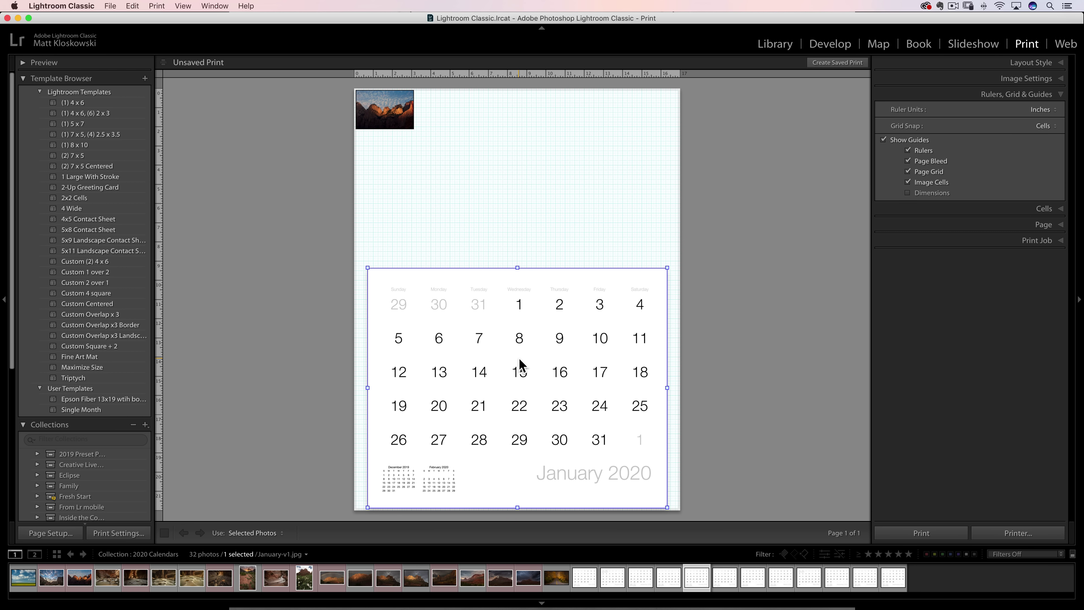
left_click(387, 112)
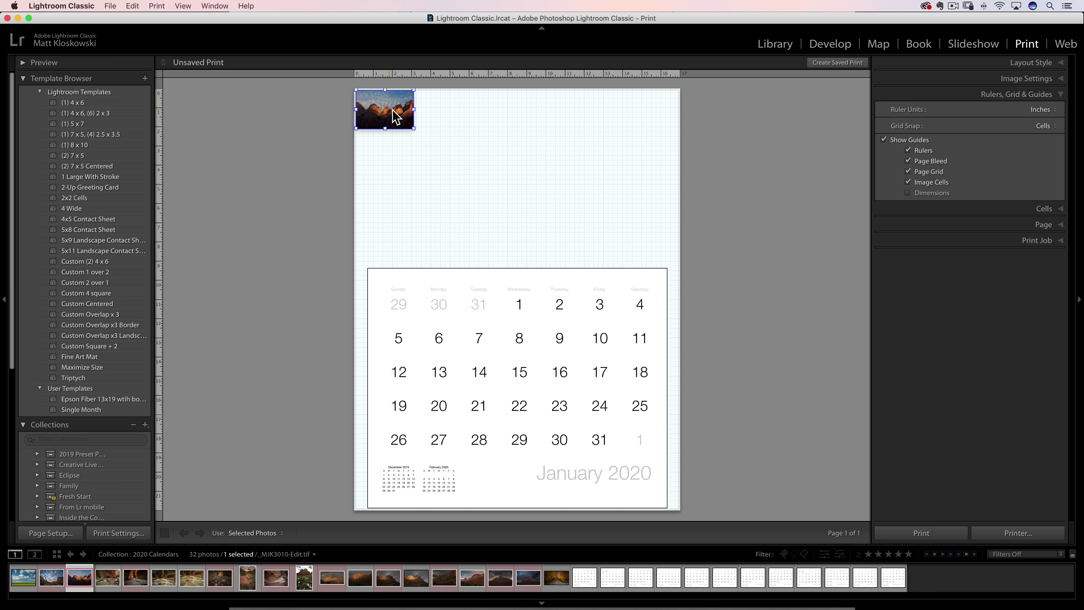
left_click_drag(417, 131, 692, 270)
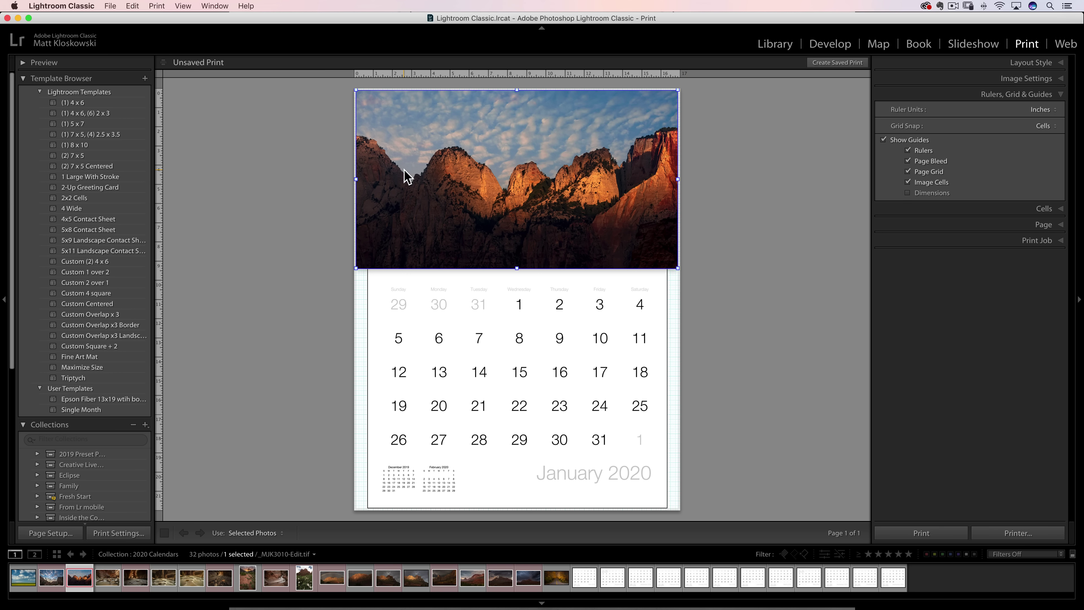
Switch to 17 x 22 in (Borderless, Retain Size) paper and widen the photo to the right edge.
left_click(39, 532)
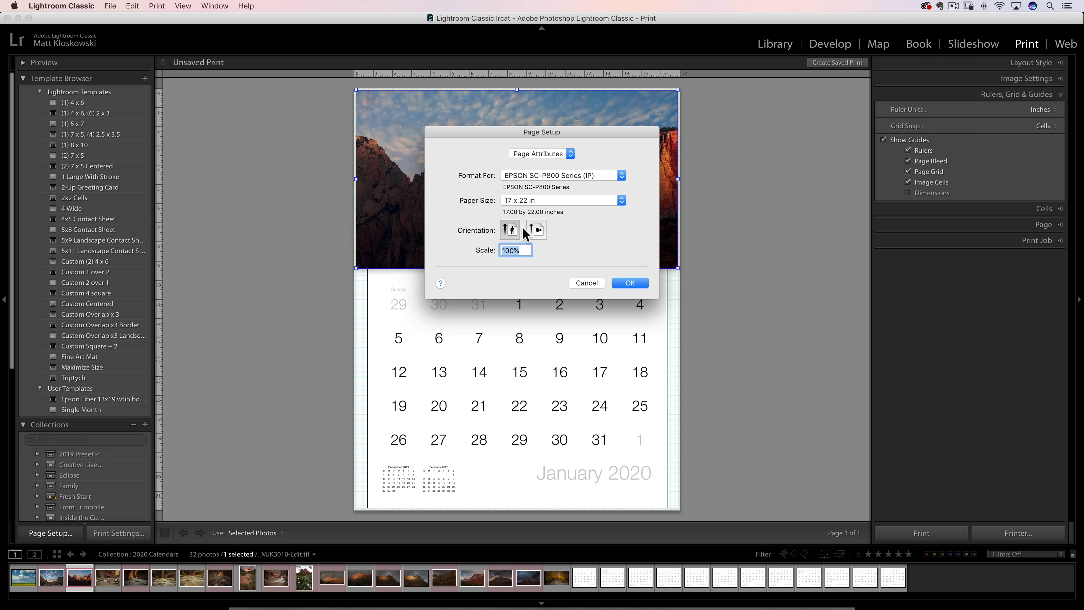
left_click(543, 200)
mouse_move(543, 200)
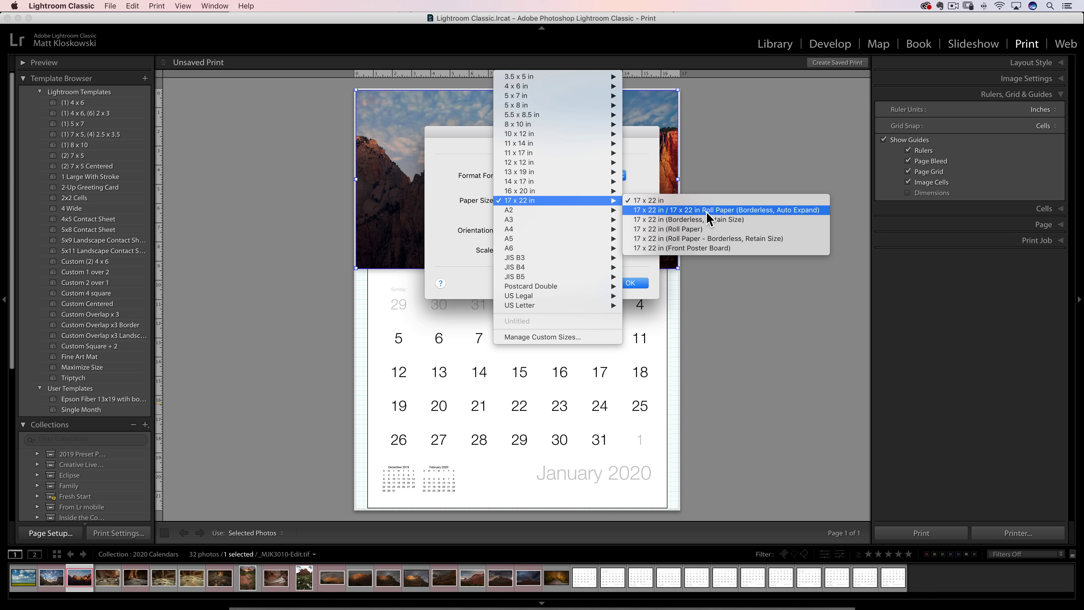
left_click(664, 219)
left_click(630, 283)
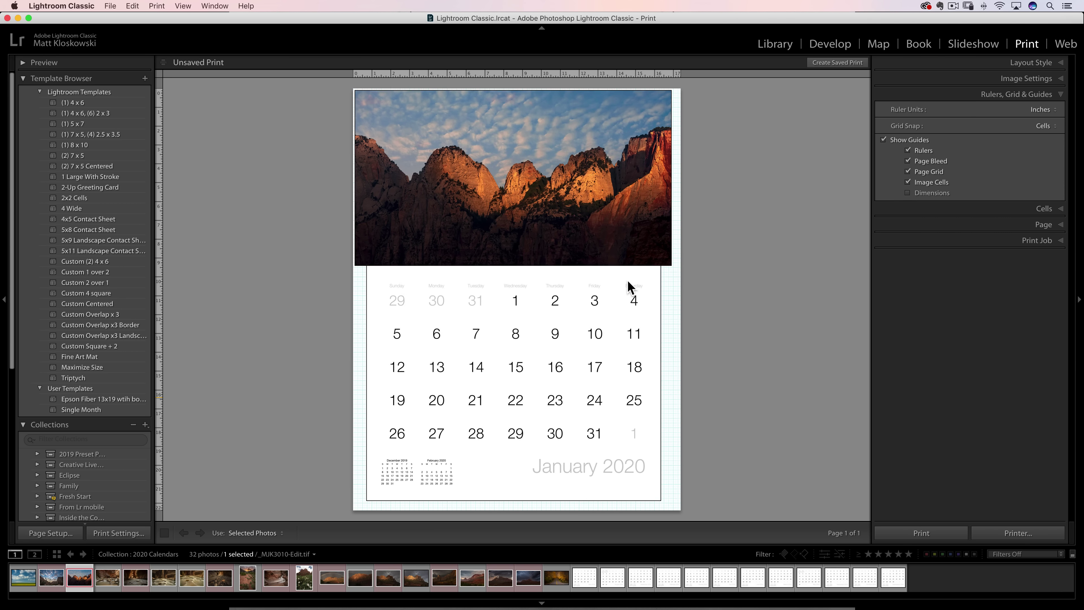
left_click(553, 198)
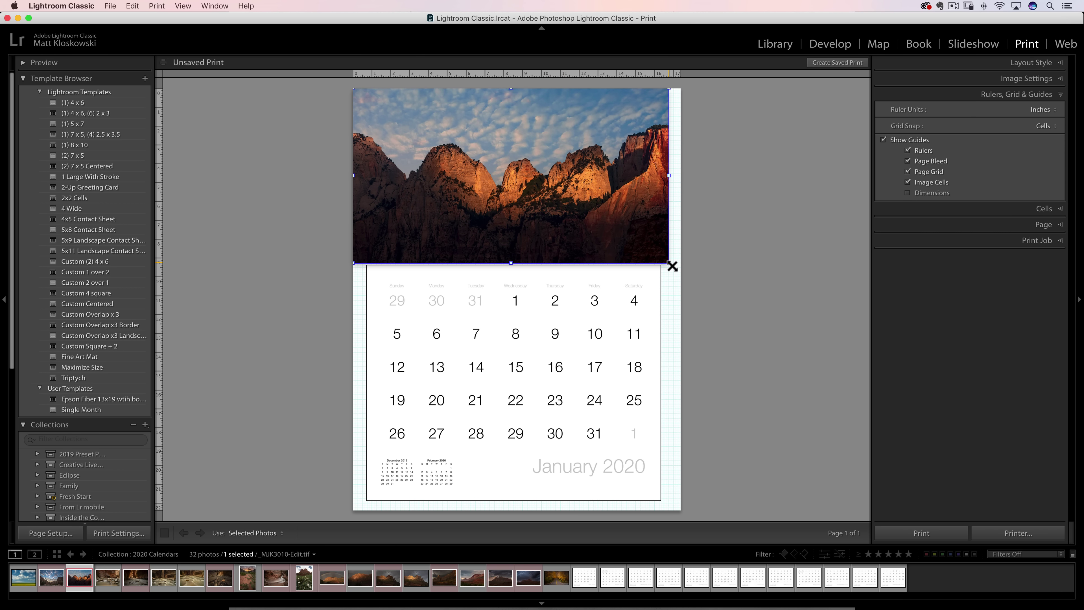
left_click_drag(673, 266, 690, 275)
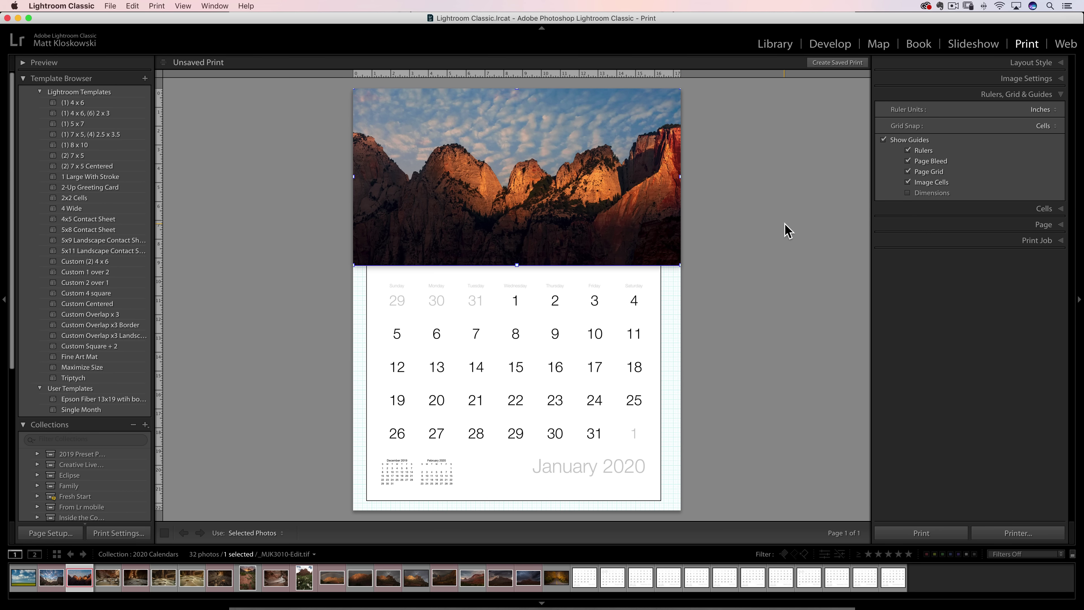
Leave Photo Border off and stretch the January calendar edge to edge beneath the photo.
left_click(573, 350)
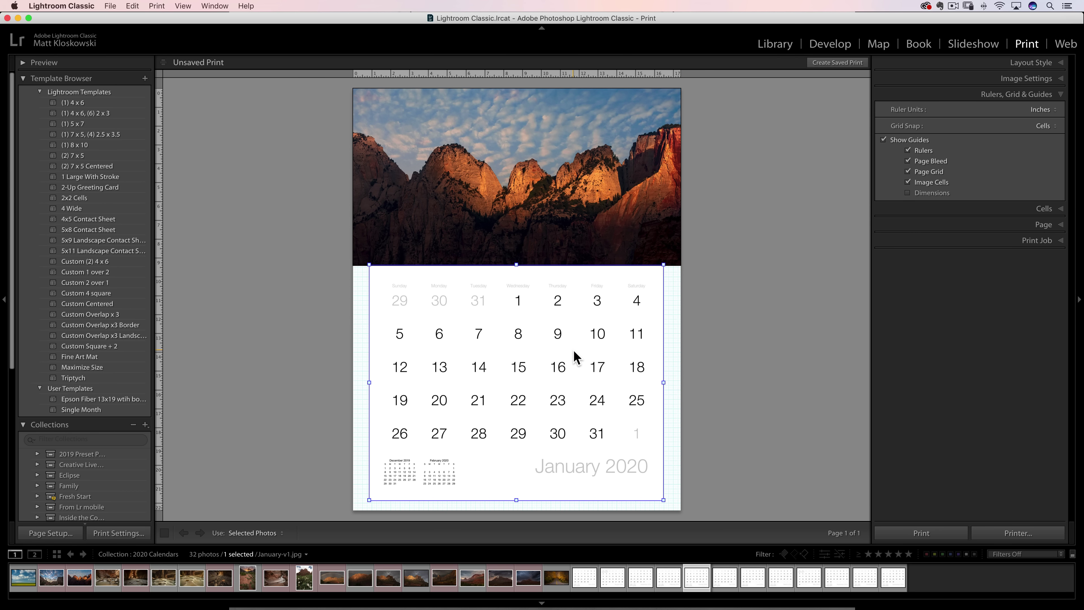
left_click_drag(573, 350, 579, 360)
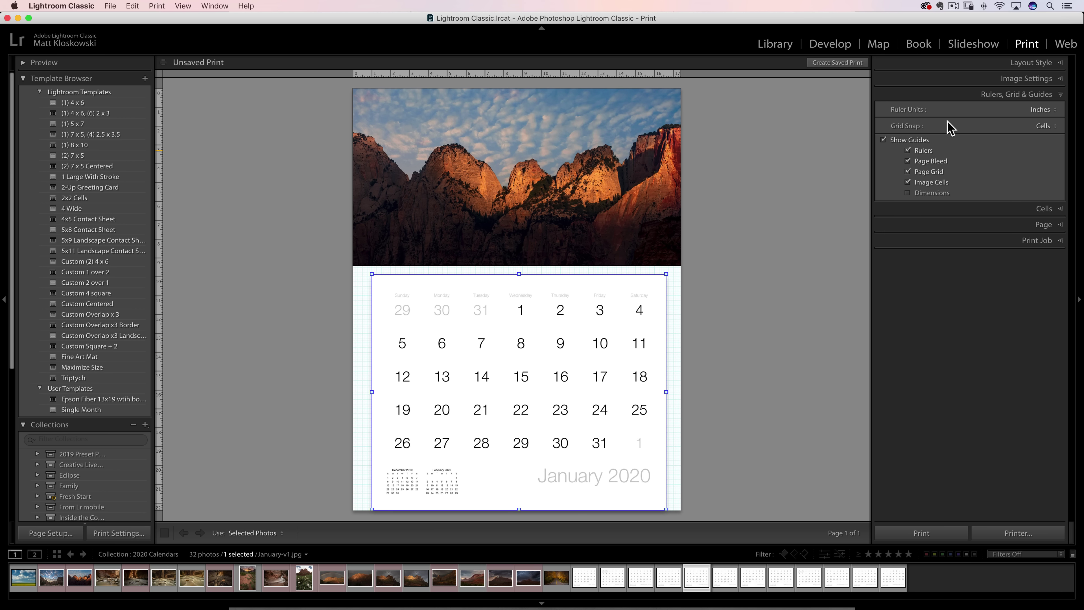
left_click(1033, 79)
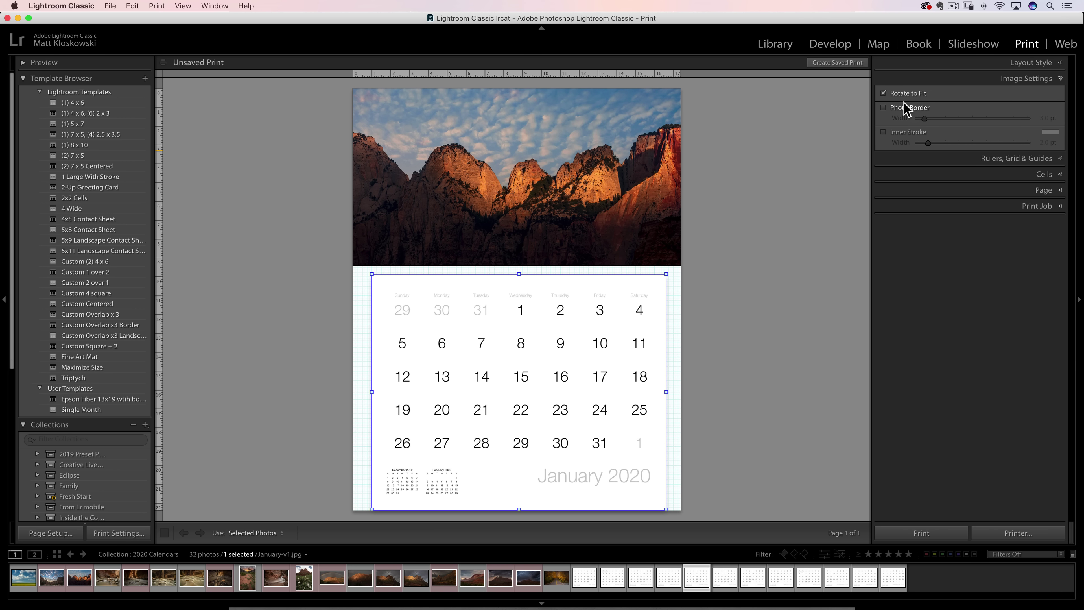
left_click(902, 107)
left_click(901, 110)
left_click(1027, 79)
left_click_drag(545, 347, 525, 336)
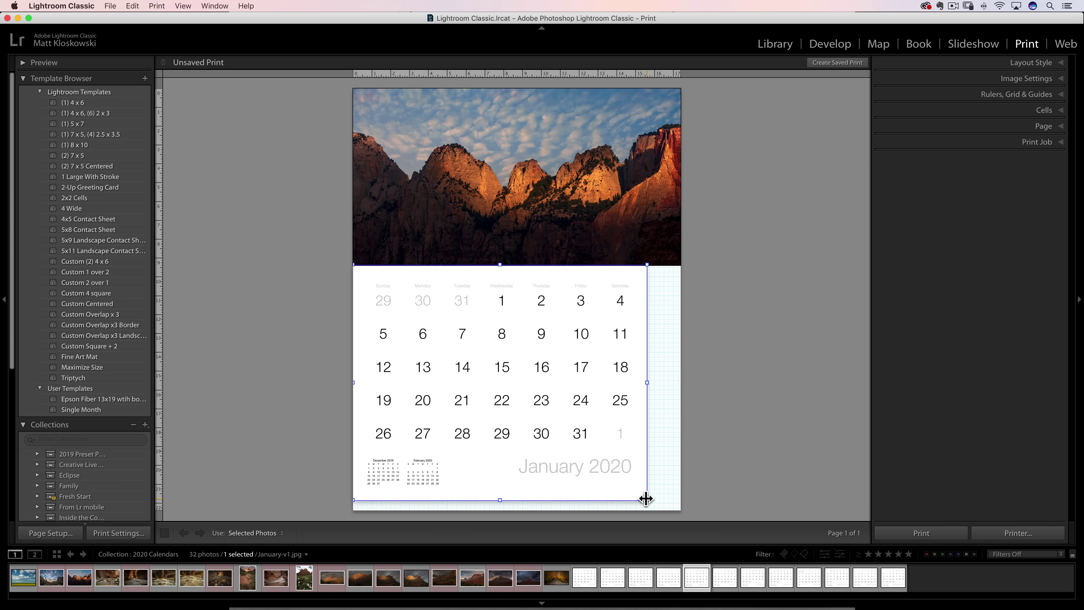
left_click_drag(646, 499, 683, 511)
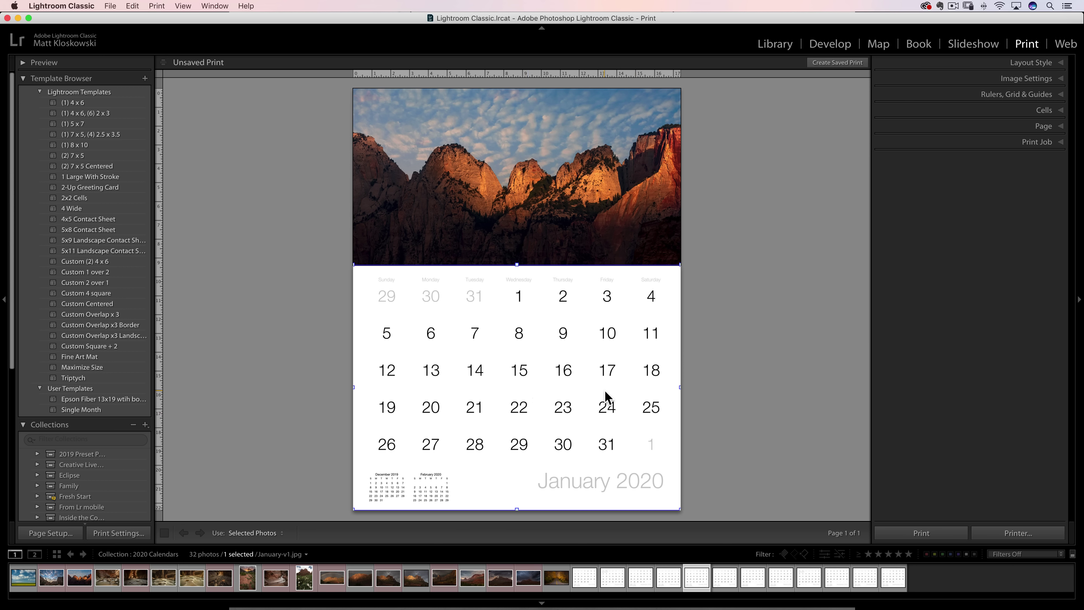
Shift the mountain image up inside its cell to reveal more cloudy sky, then deselect it.
left_click(546, 187)
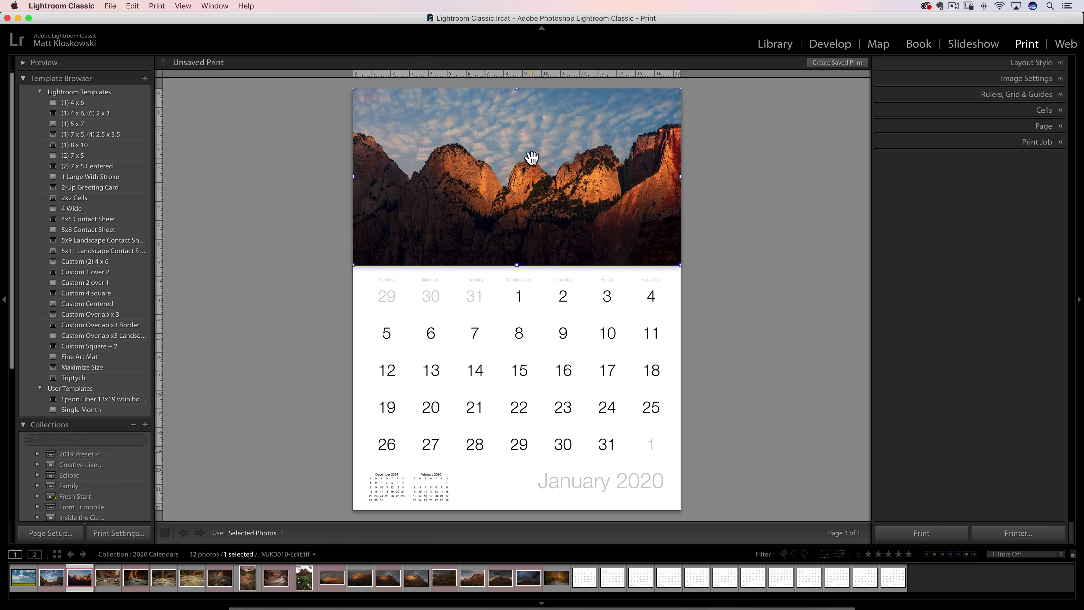
left_click_drag(525, 176, 513, 155)
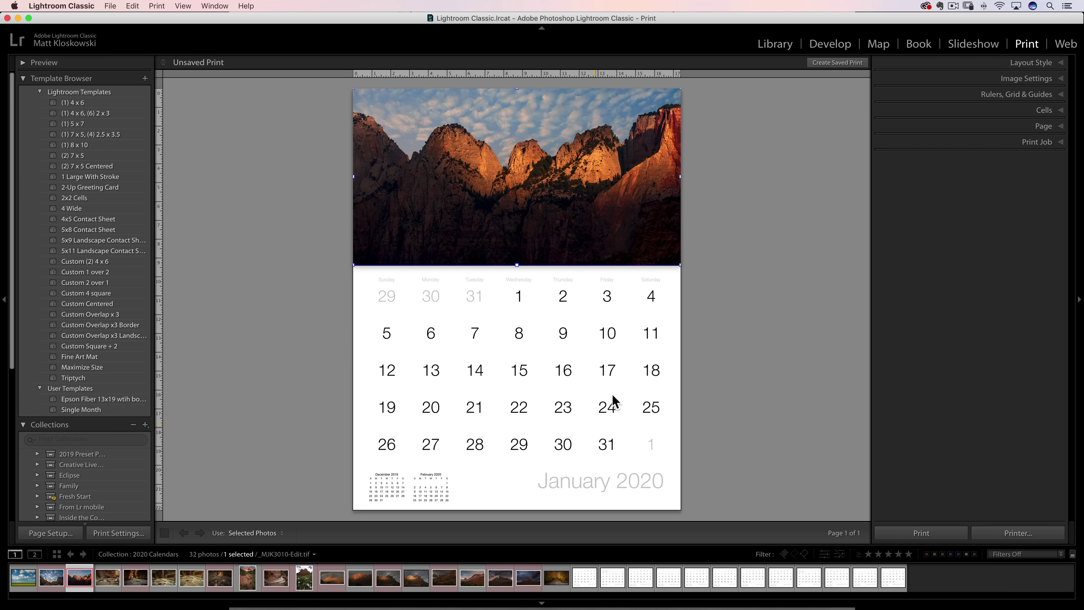
left_click(775, 340)
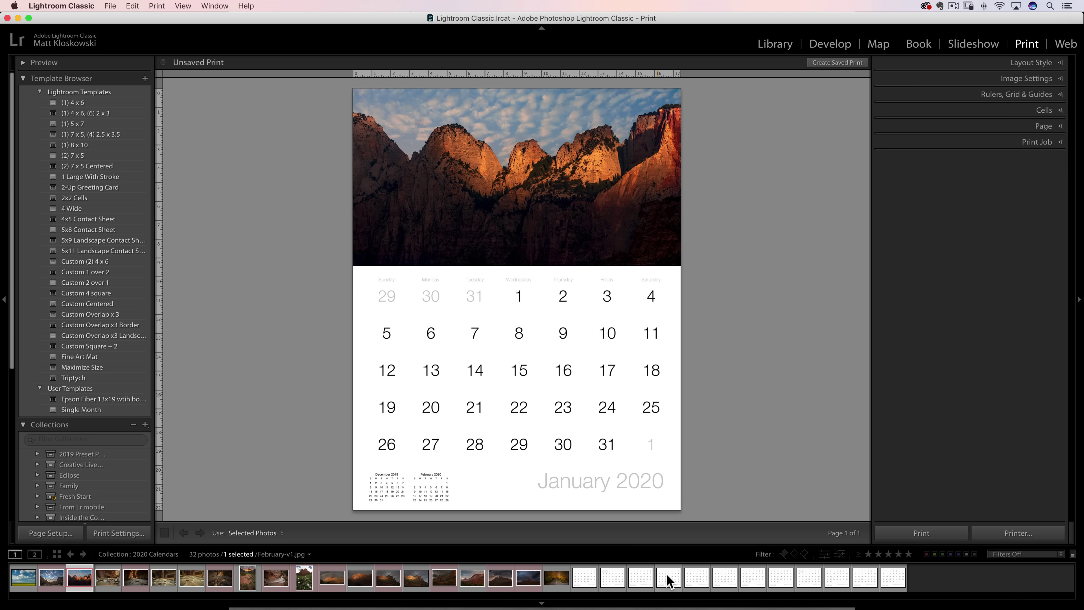
Switch to the February 2020 calendar, add the autumn road photo above, and reframe it in its cell.
left_click_drag(669, 581, 559, 414)
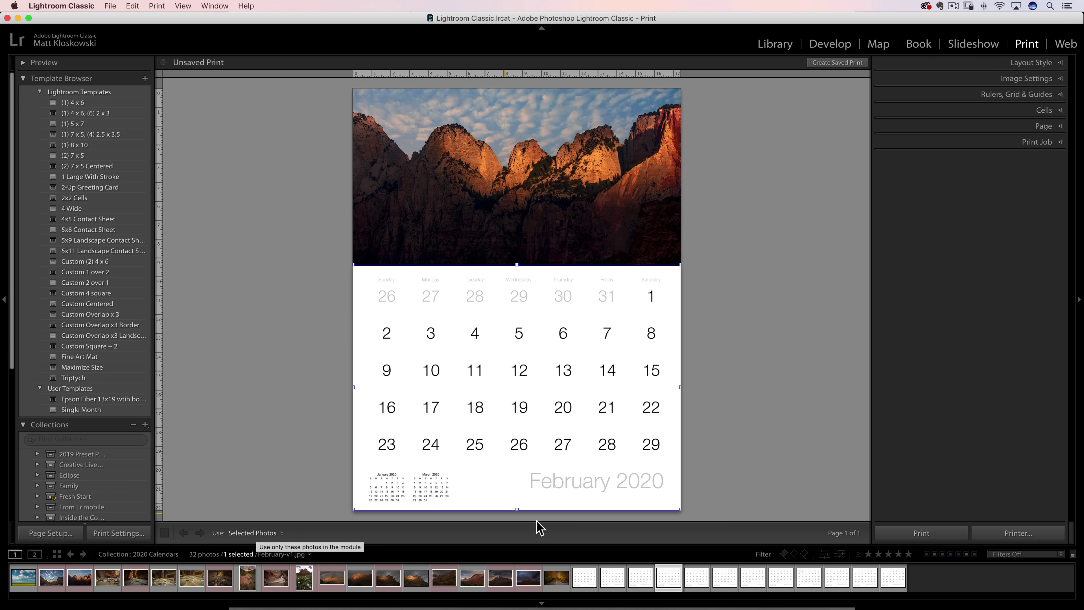
left_click_drag(556, 578, 573, 189)
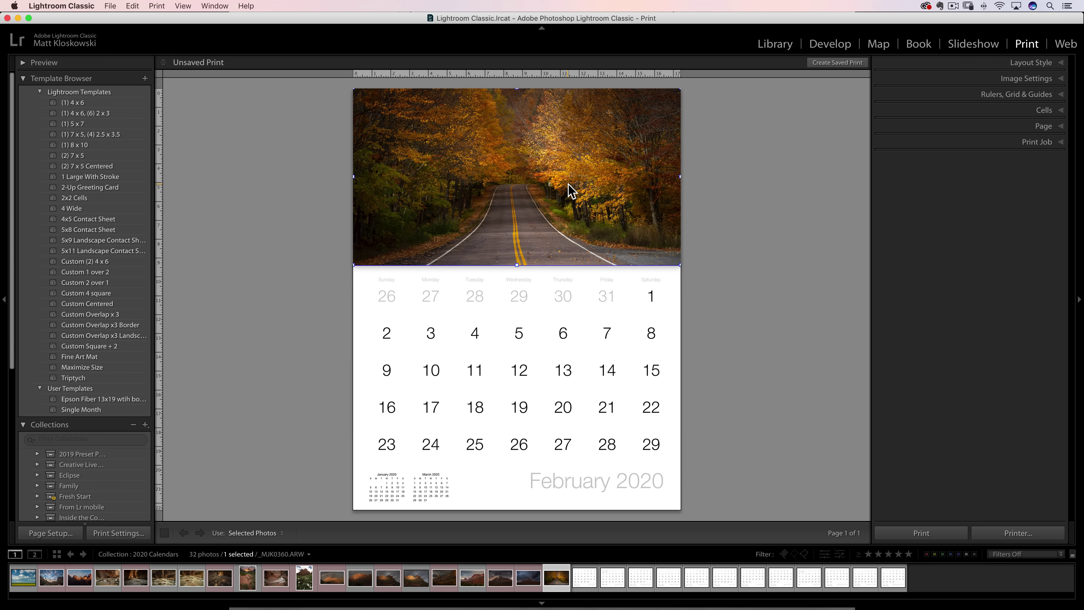
left_click_drag(568, 183, 530, 170)
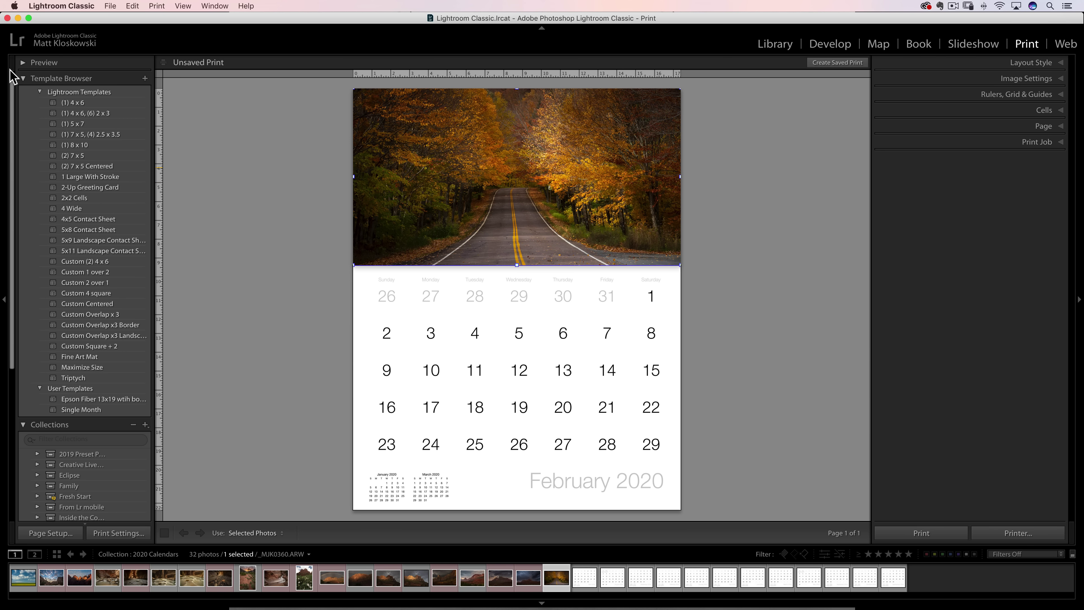
Save the photo-over-calendar layout as 'Single Month 2' in User Templates.
left_click(145, 79)
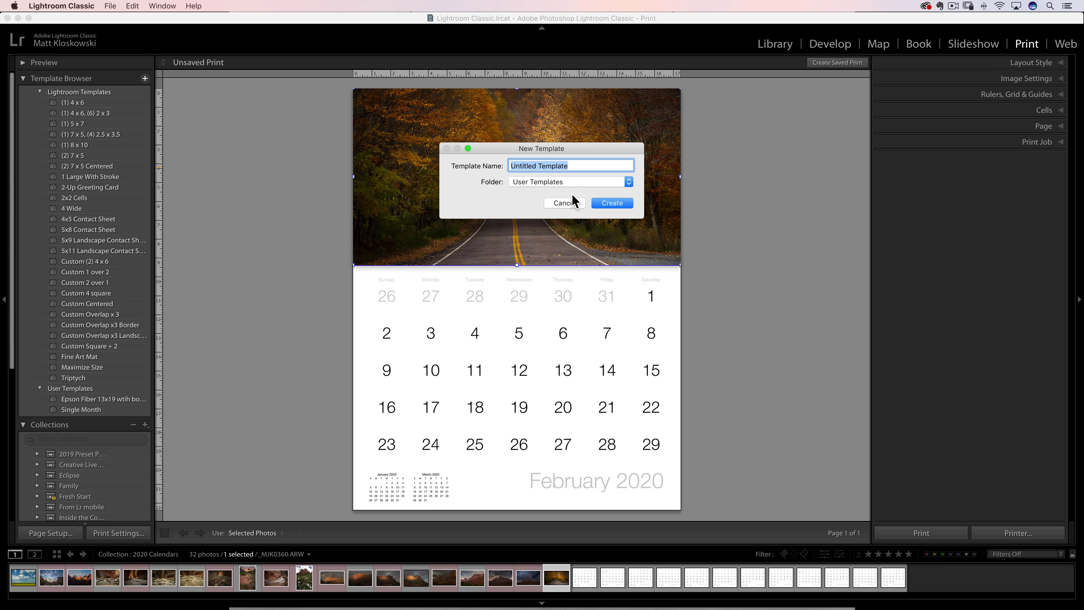
type("Single Month 2")
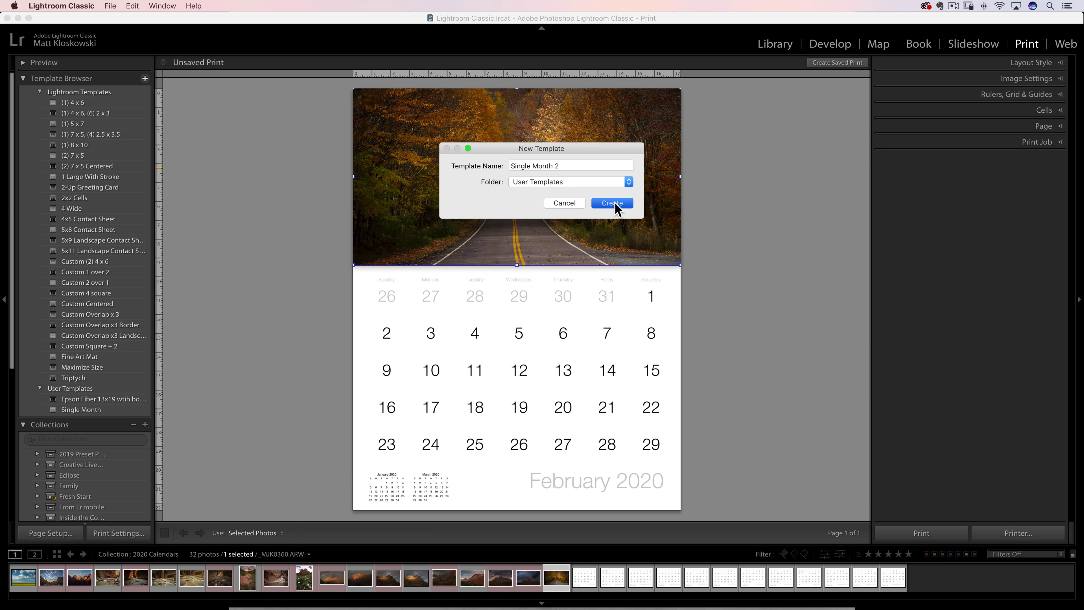
left_click(621, 204)
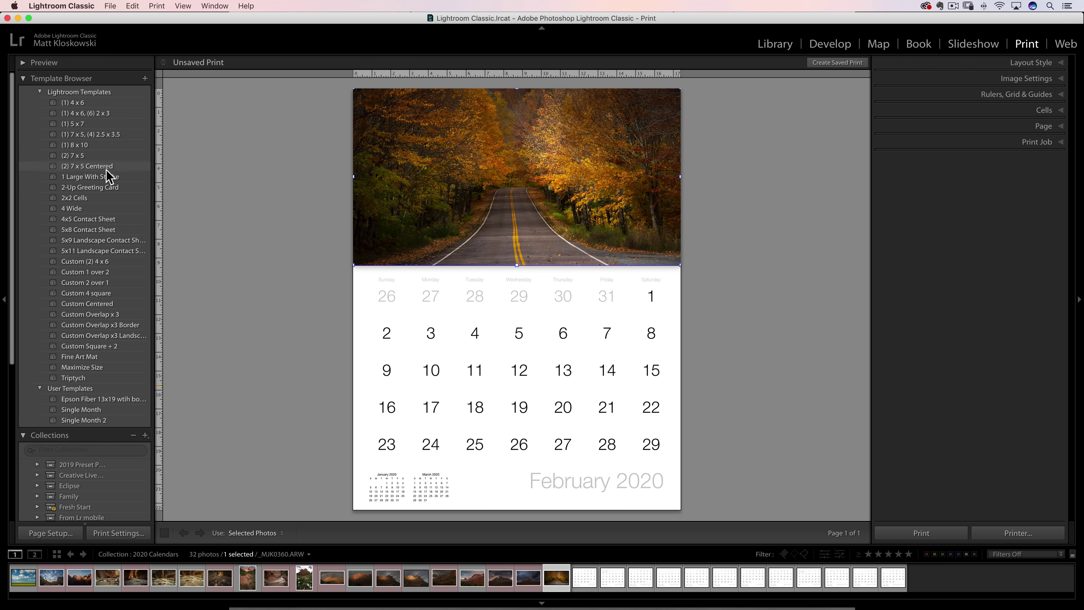
Reapply Single Month 2 and fill it with the April 2020 calendar below and the red-cliff photo above.
left_click(94, 176)
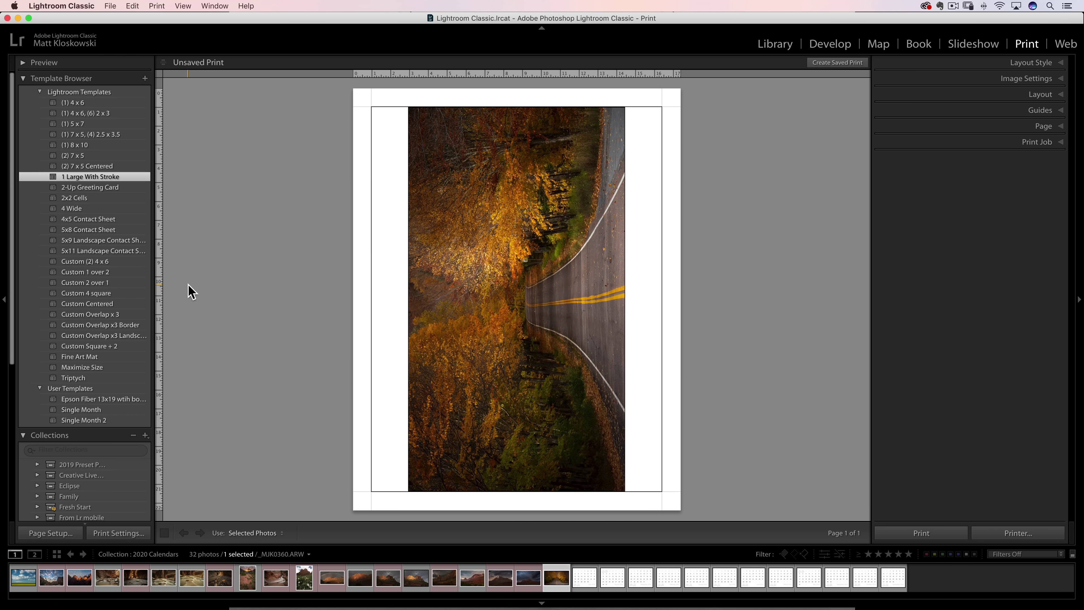
left_click(96, 420)
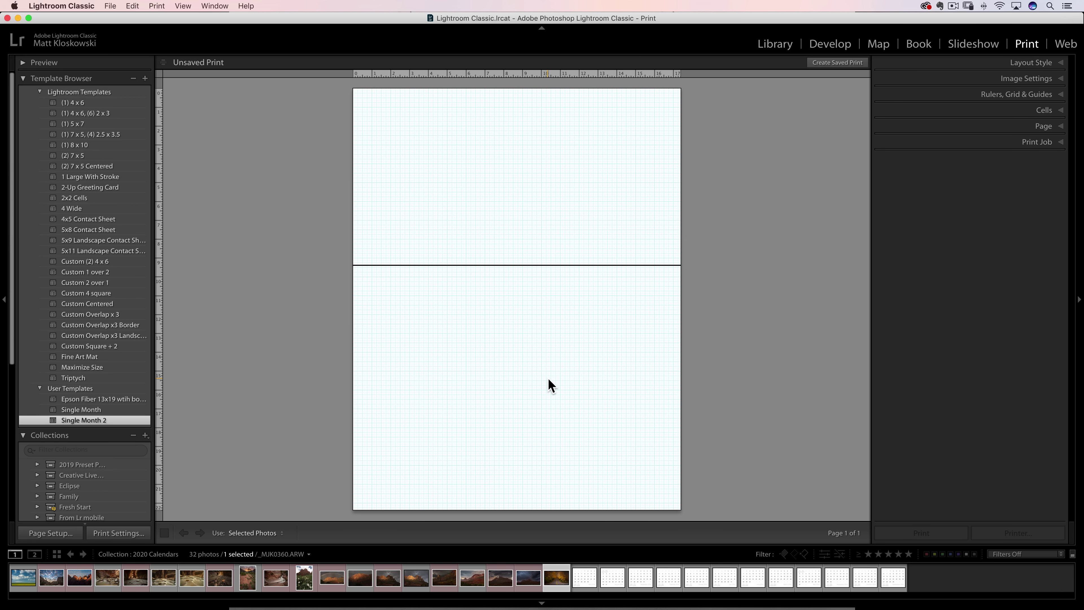
left_click_drag(591, 579, 564, 354)
left_click_drag(416, 581, 557, 206)
left_click(780, 189)
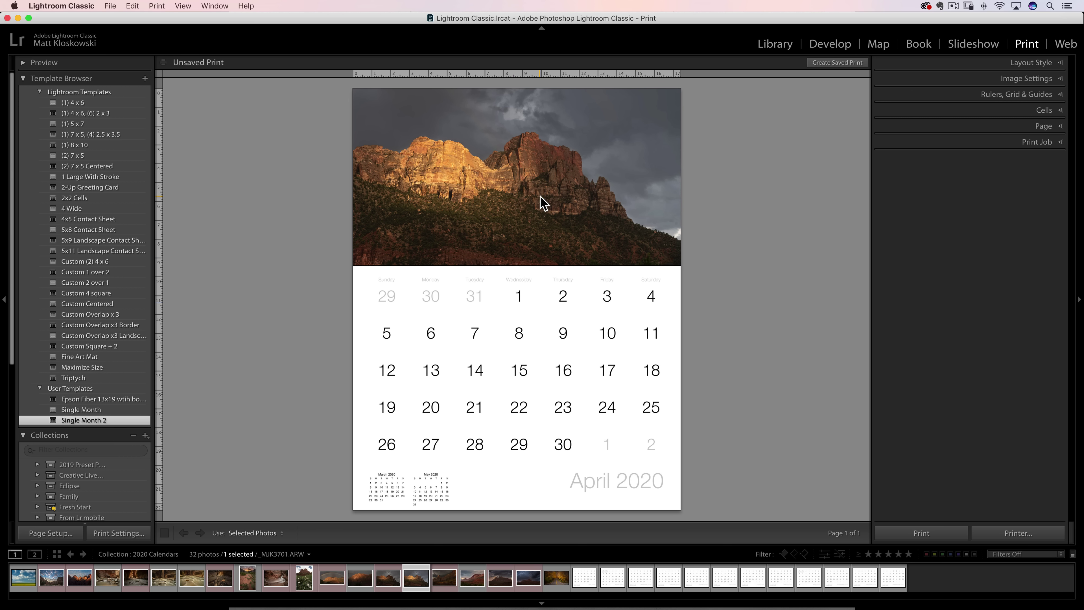
Clear the layout, reapply Single Month 2, and place the January 2020 calendar in the bottom cell.
left_click(1040, 109)
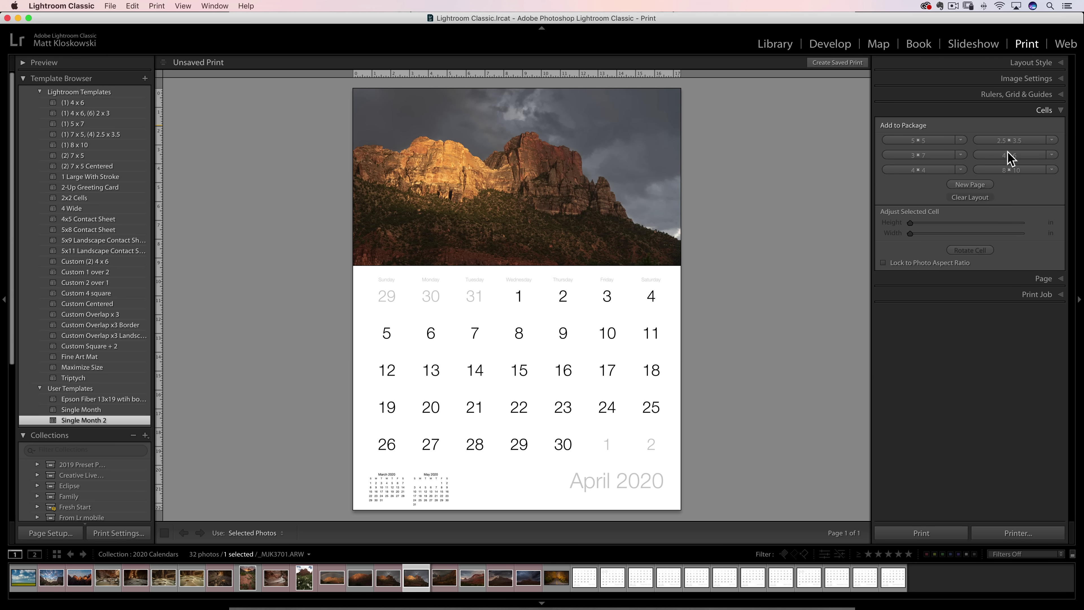
left_click(974, 199)
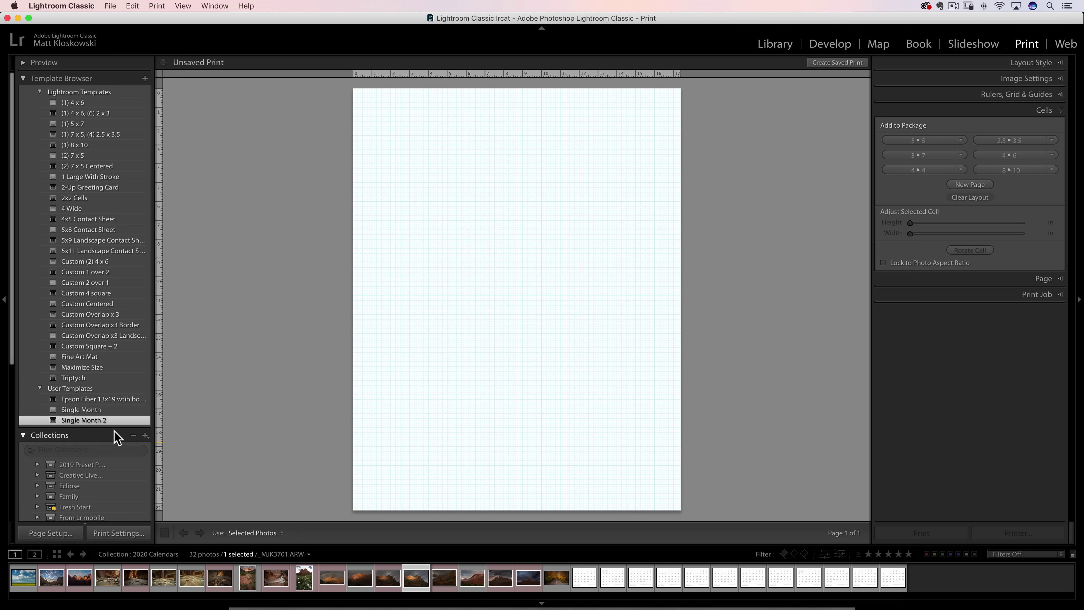
left_click(85, 420)
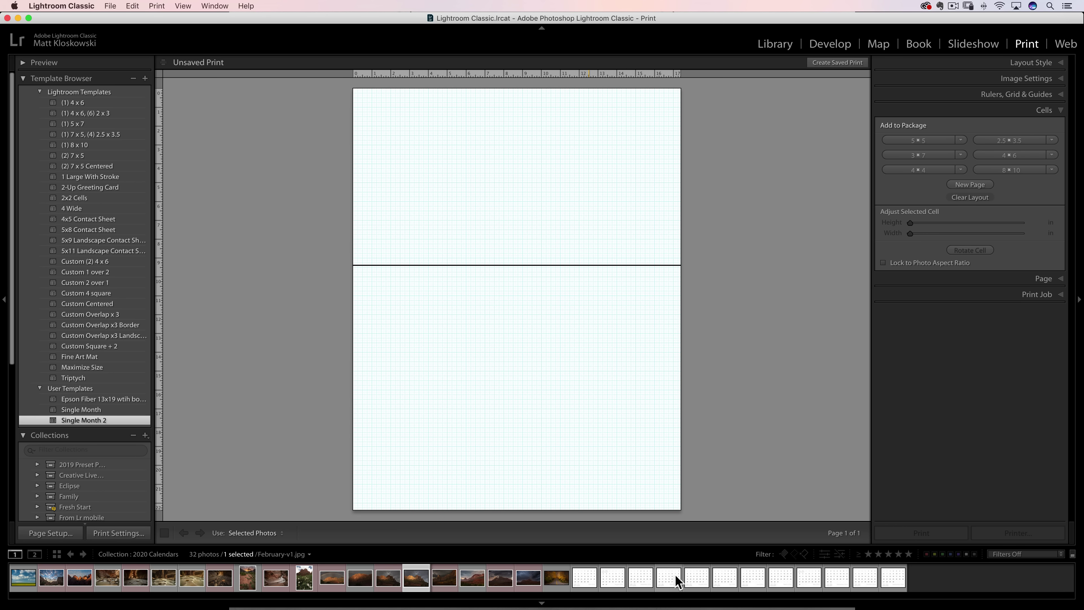
left_click_drag(691, 576, 579, 419)
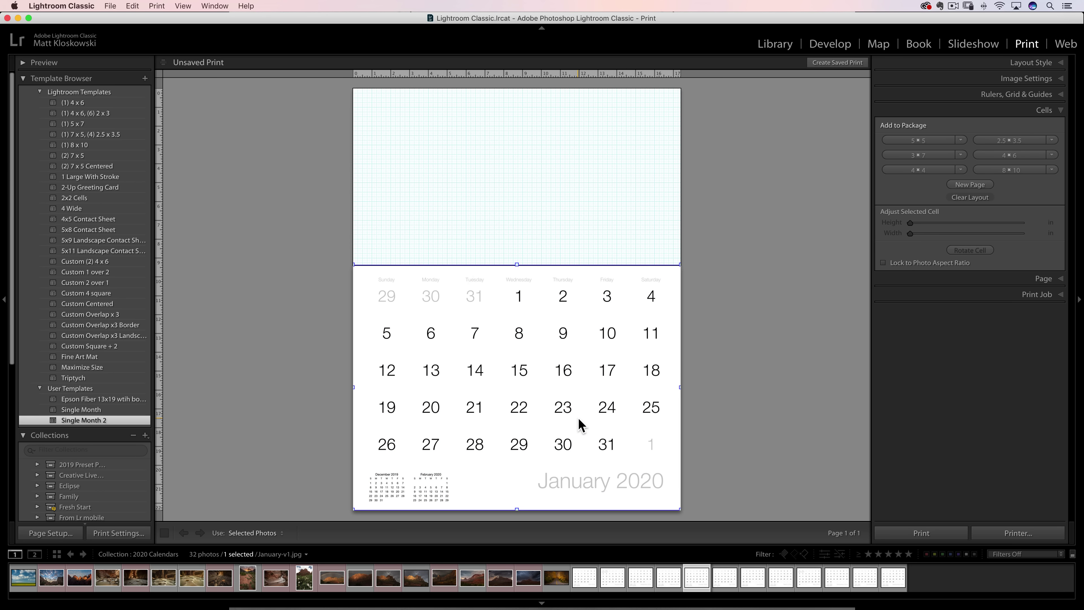
left_click(625, 206)
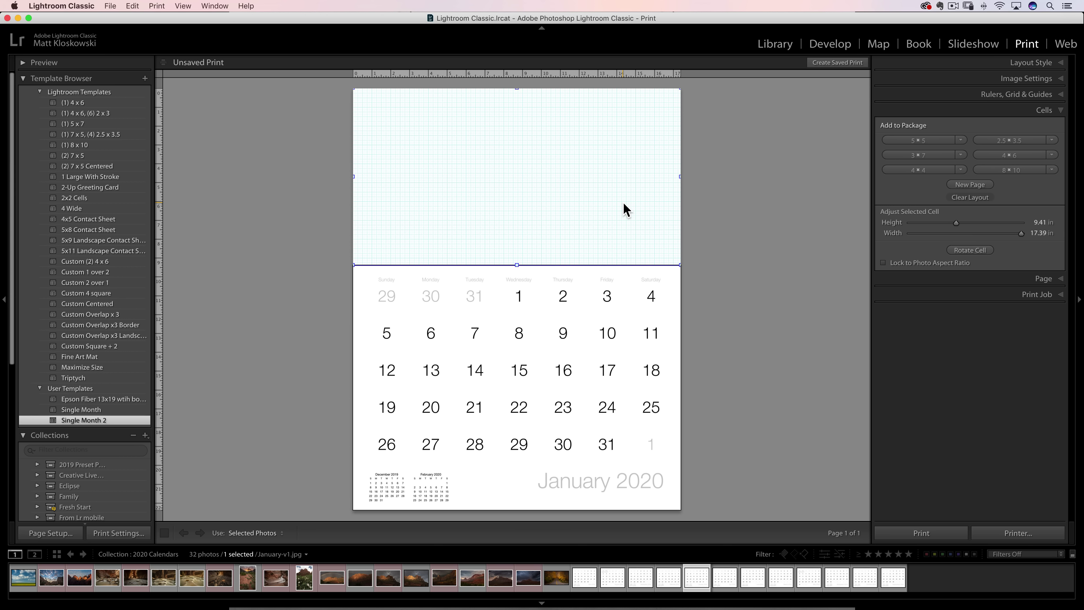
left_click(625, 208)
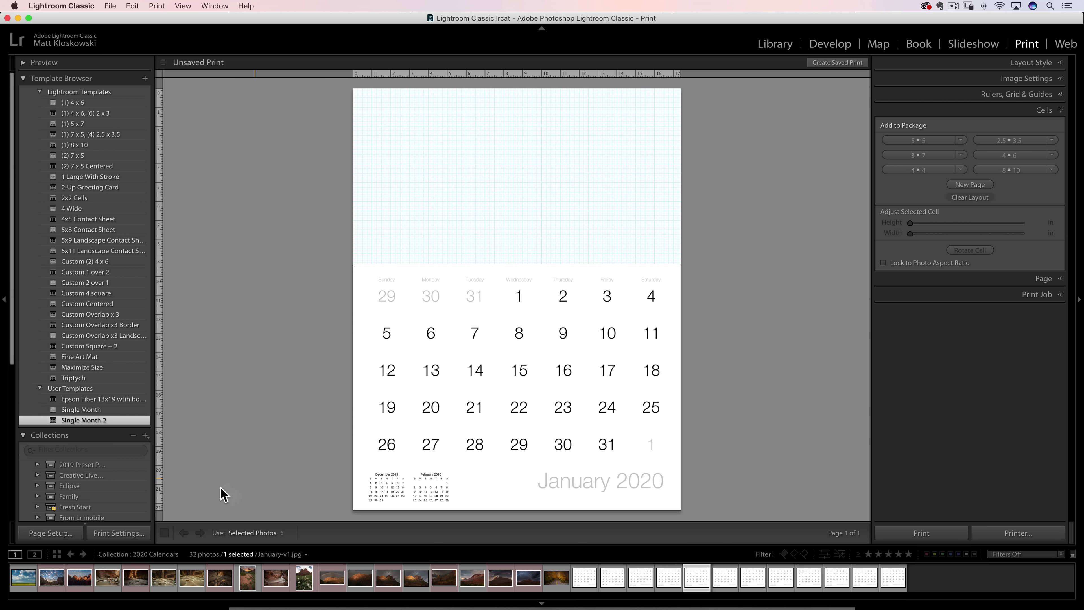
Undo a stray red-cliff photo drop and bring up the preset cell sizes in the Cells panel.
left_click_drag(79, 577, 412, 132)
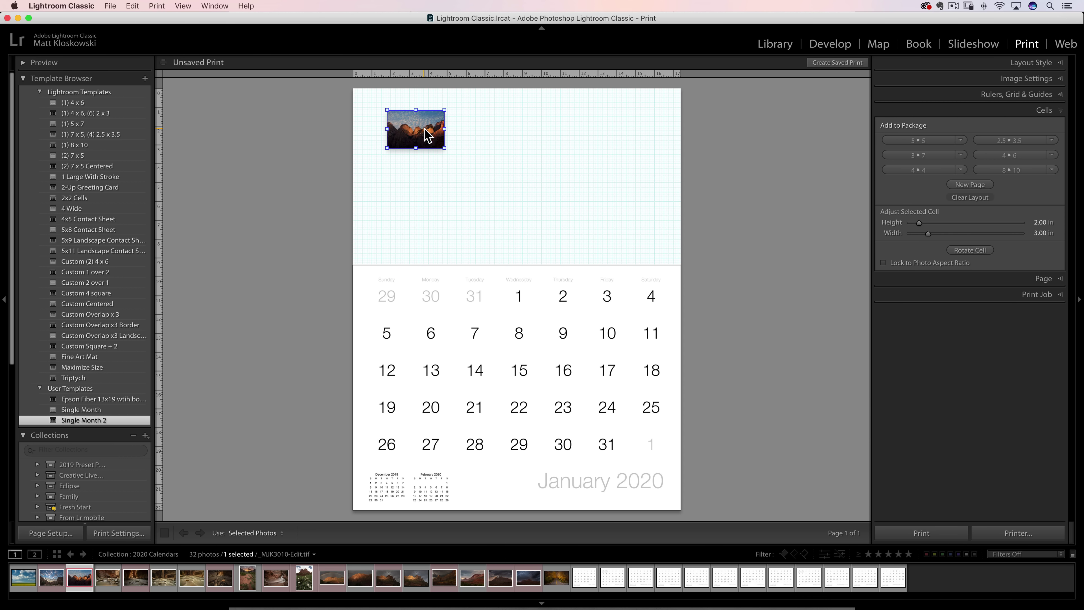
key("super+z")
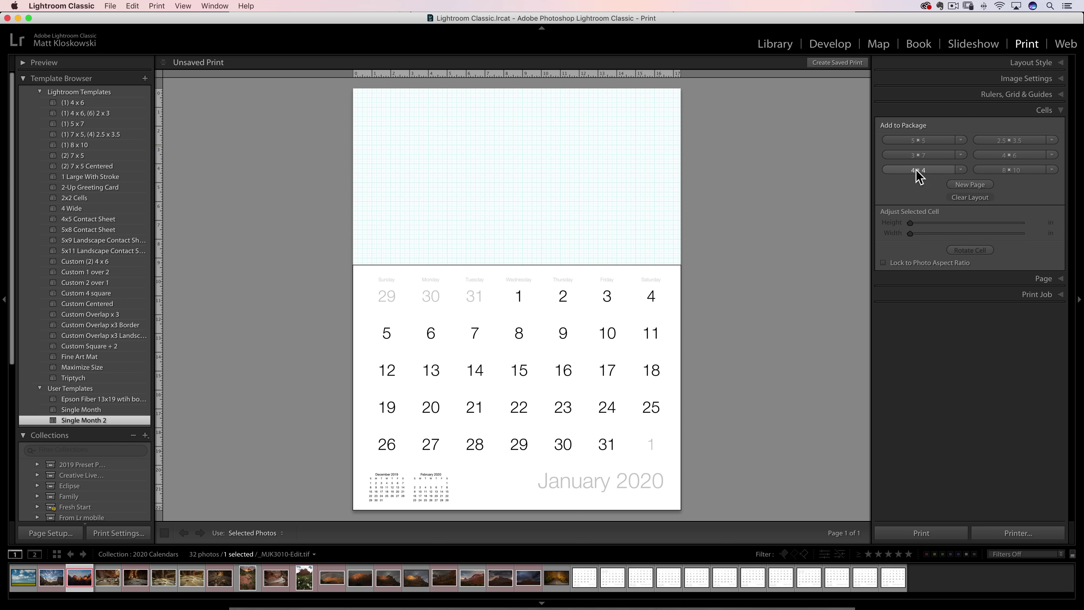
left_click(960, 170)
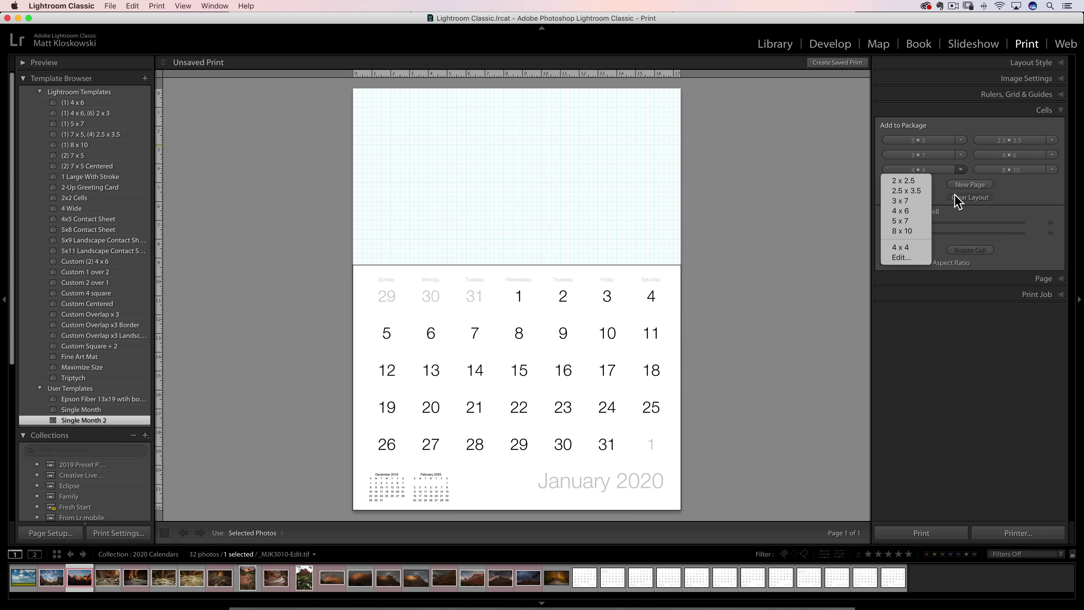
Define a custom 4 x 4 in cell size and place the mountain photo in a top-left 4 x 4 cell.
left_click(909, 258)
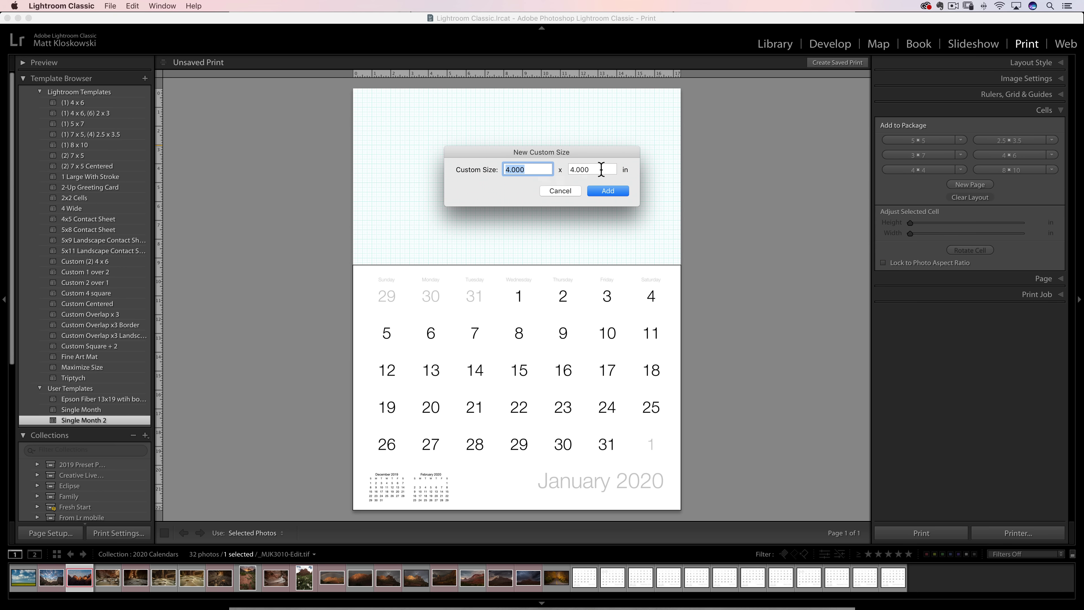
left_click(605, 192)
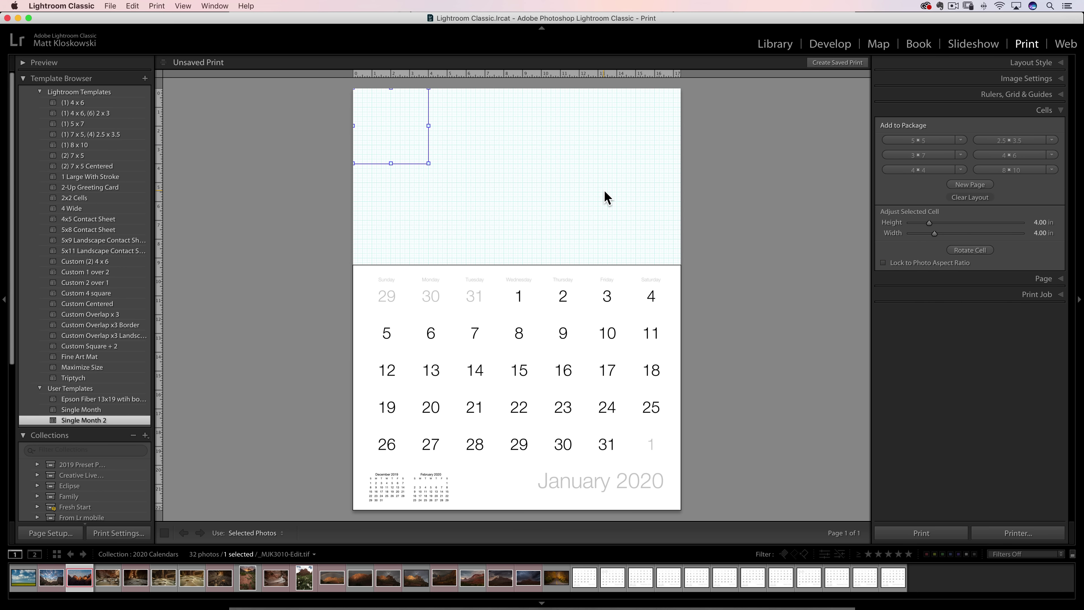
left_click_drag(384, 135, 388, 142)
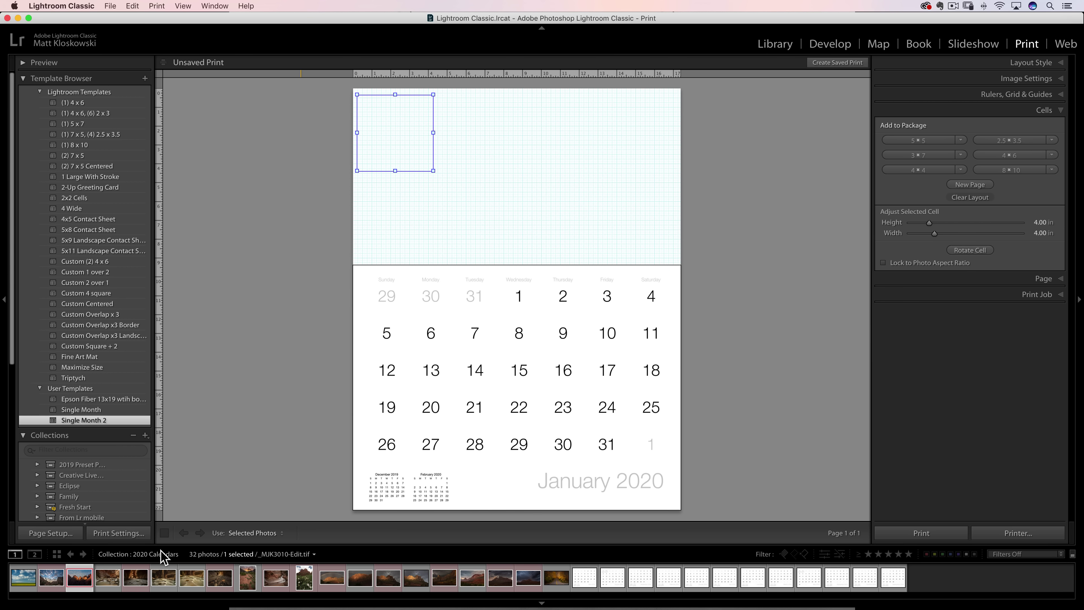
left_click_drag(89, 576, 384, 152)
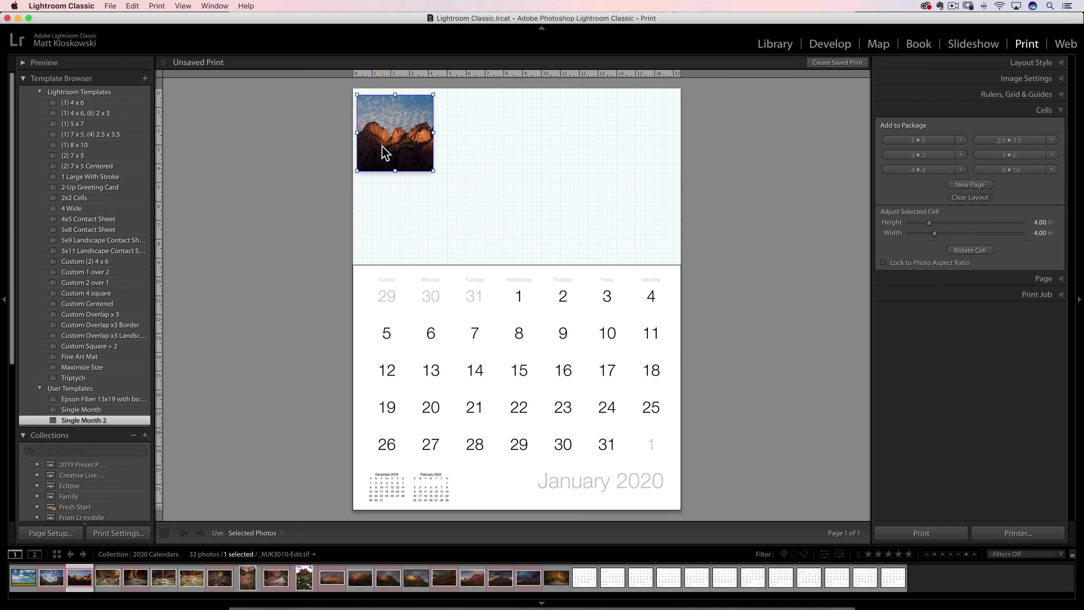
Add a second 4 x 4 in cell beside the first, align it, and fill it with the canyon photo.
left_click(925, 170)
left_click_drag(639, 134, 475, 140)
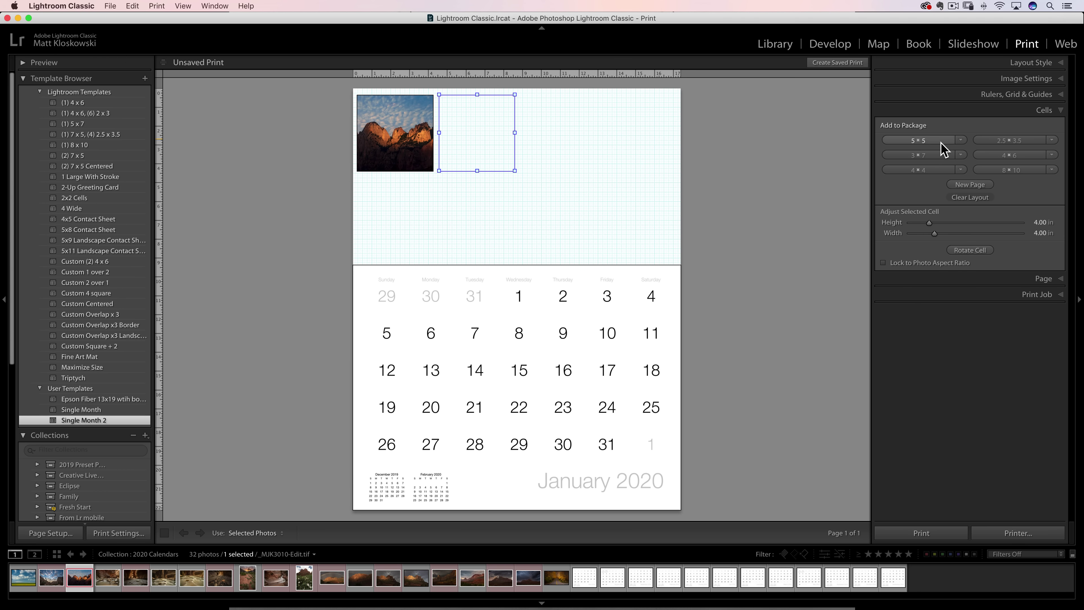
left_click(1026, 95)
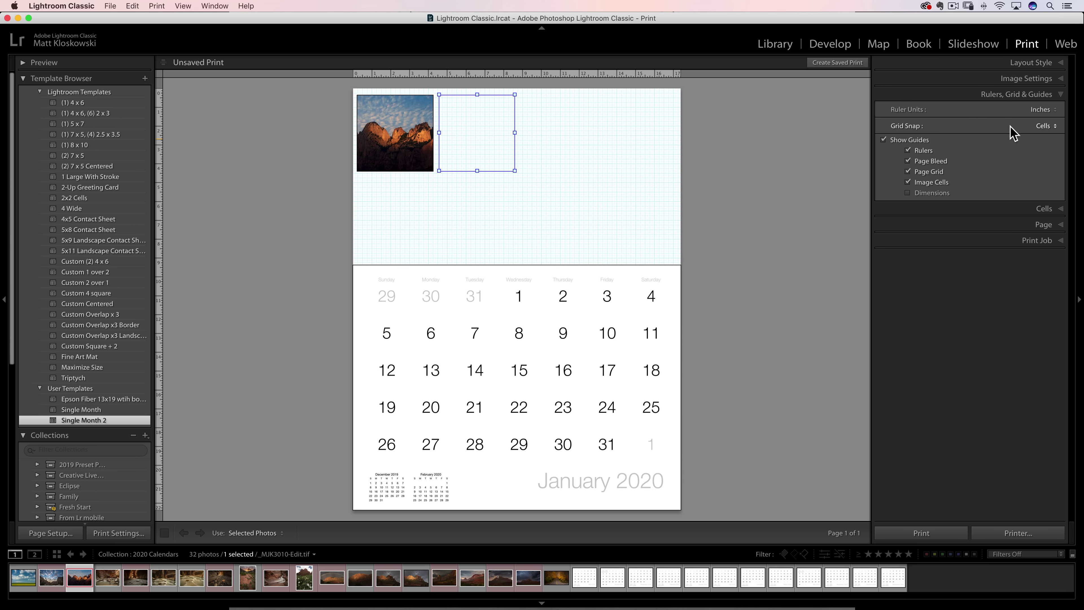
left_click_drag(464, 135, 463, 131)
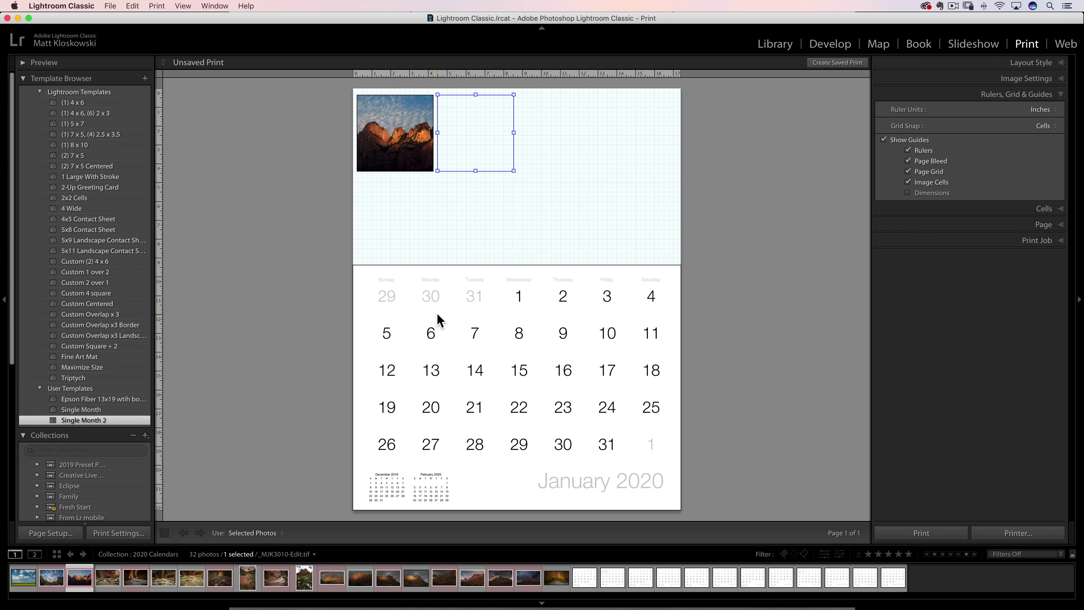
left_click_drag(108, 578, 446, 160)
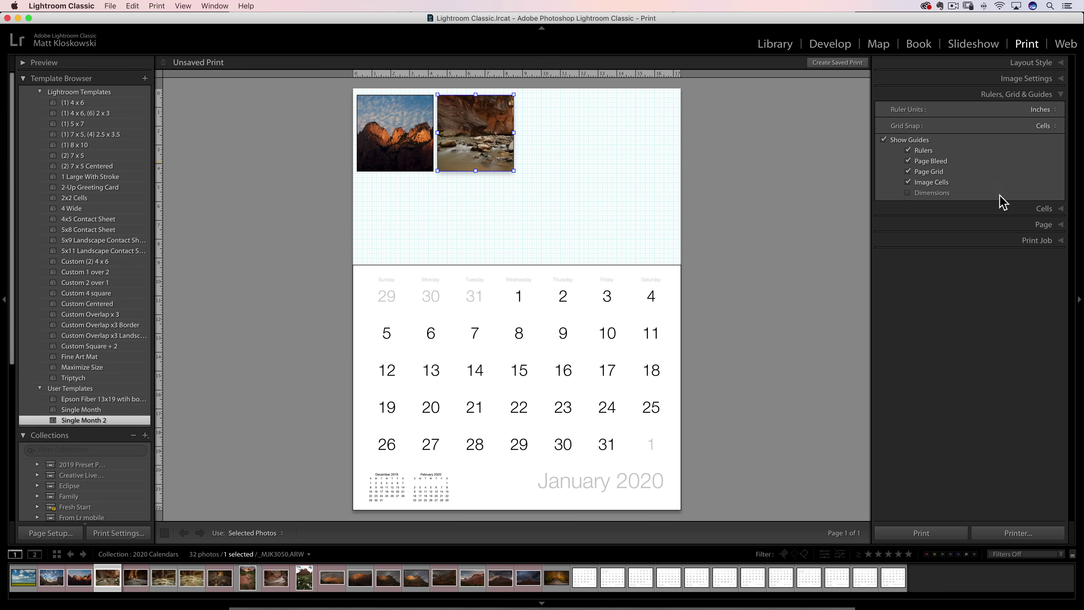
Add third and fourth 4 x 4 in cells in the row holding the autumn road and cliff photos.
left_click(1020, 209)
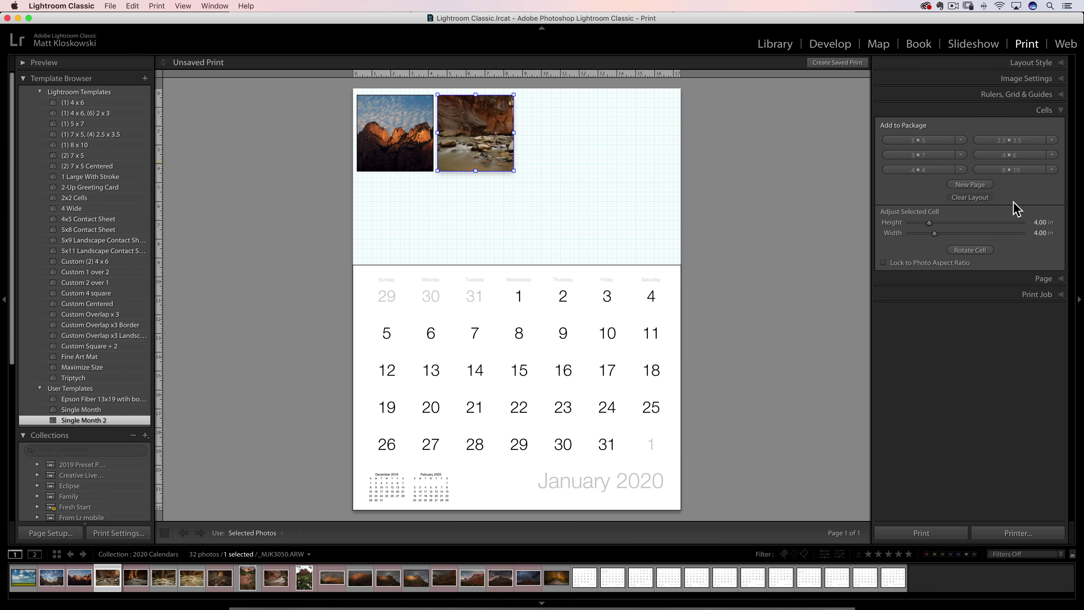
left_click(920, 171)
left_click(557, 577)
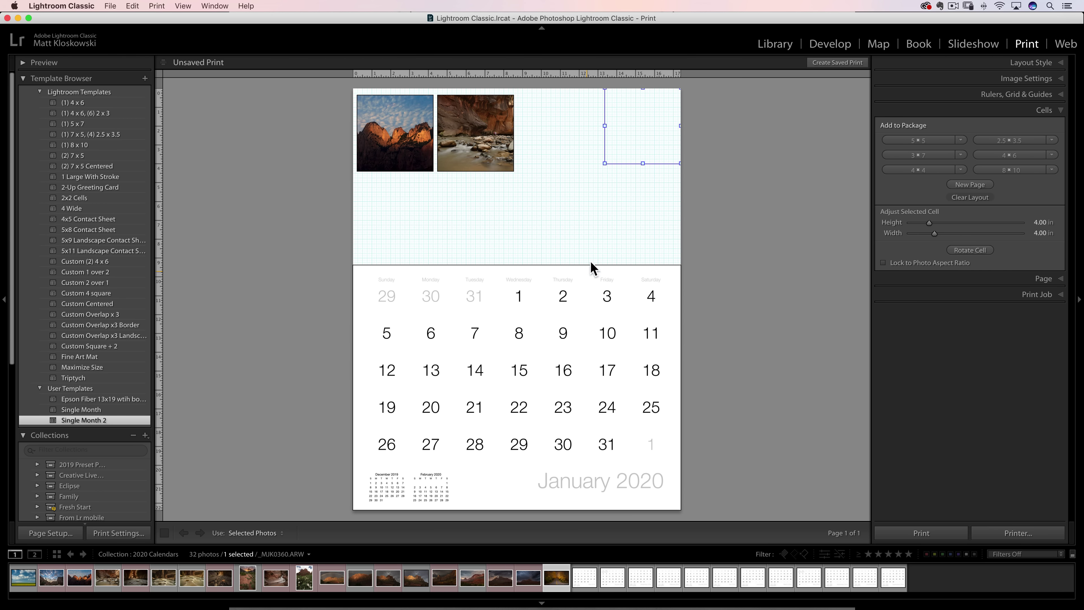
left_click_drag(564, 575, 637, 147)
left_click_drag(636, 147, 554, 155)
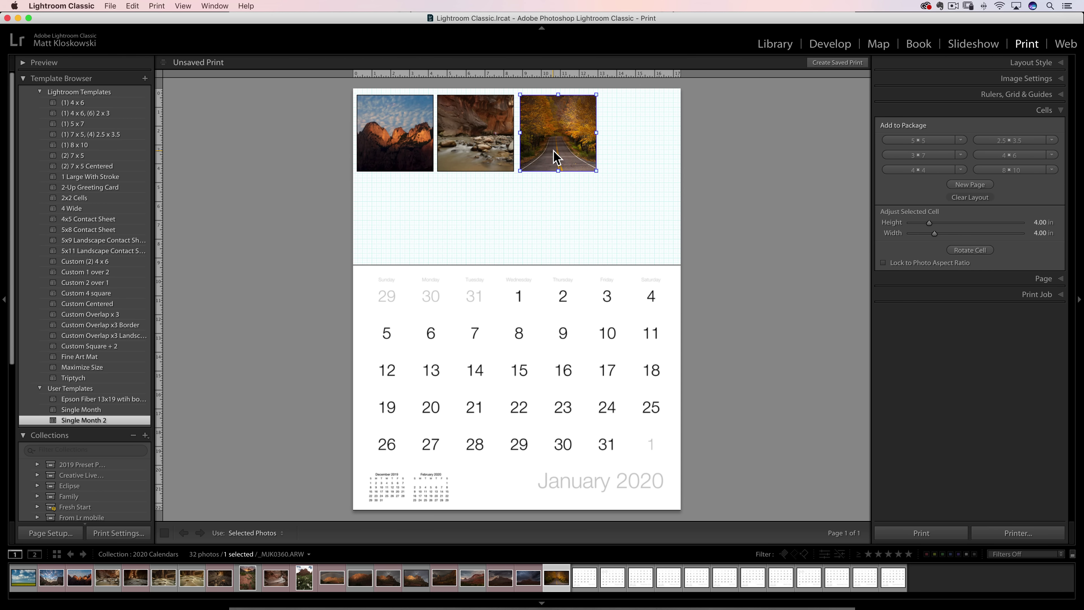
left_click(918, 170)
left_click_drag(641, 130, 637, 131)
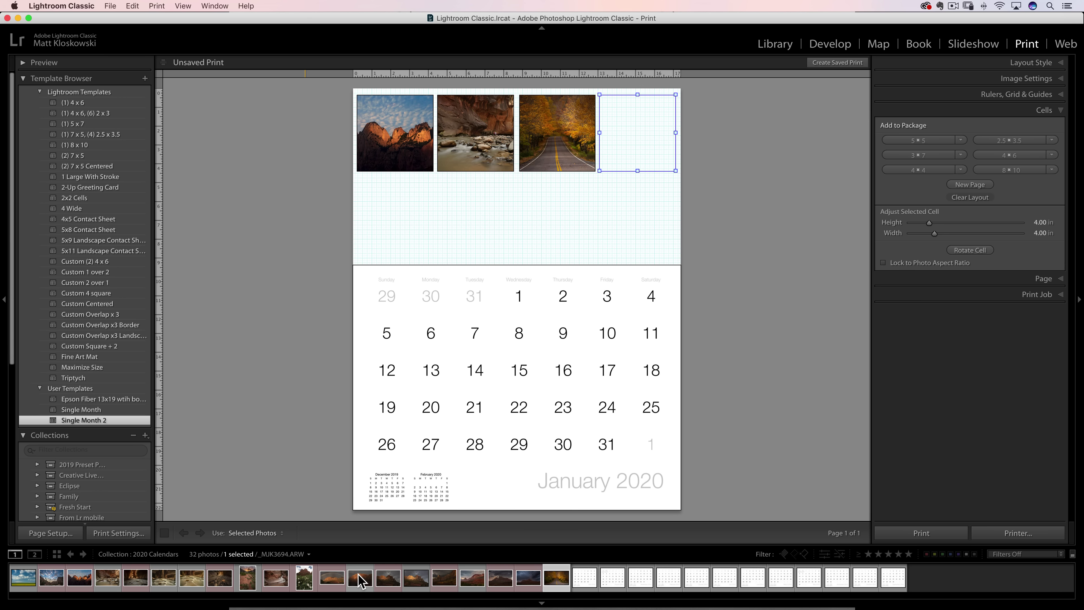
left_click_drag(357, 574, 623, 153)
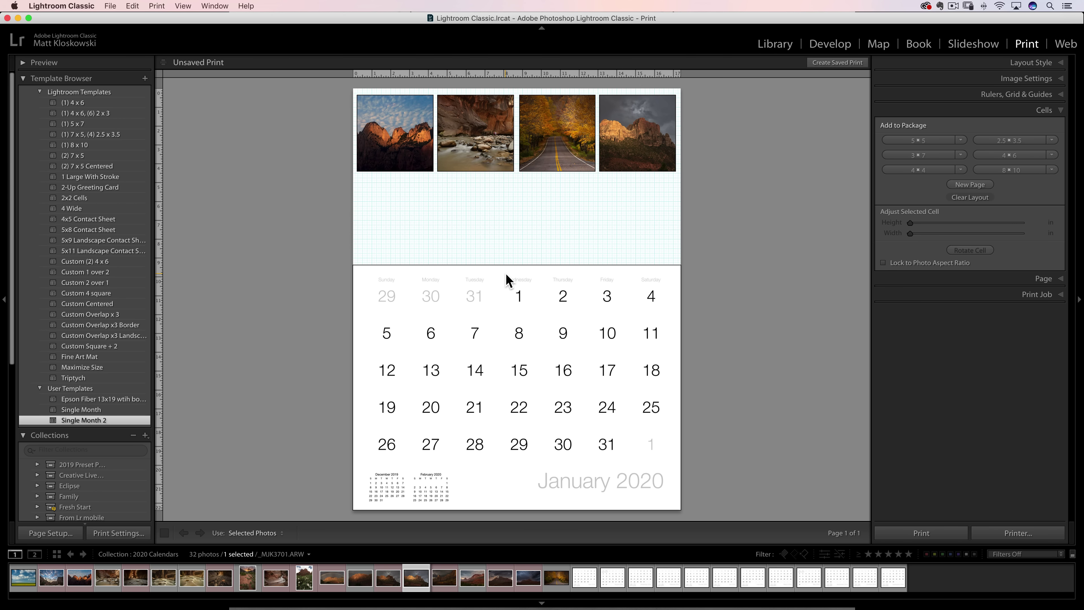
Shift and trim the January 2020 calendar, then drop the April calendar into the first 4 x 4 cell.
left_click(500, 286)
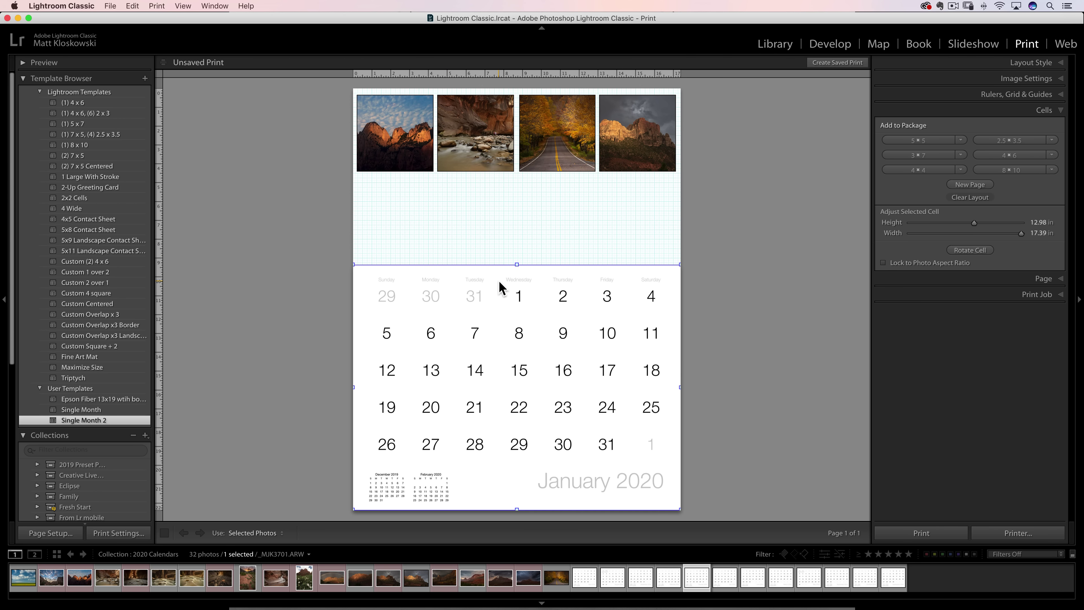
mouse_move(515, 264)
left_mouse_down()
mouse_move(513, 286)
mouse_move(512, 277)
left_mouse_up()
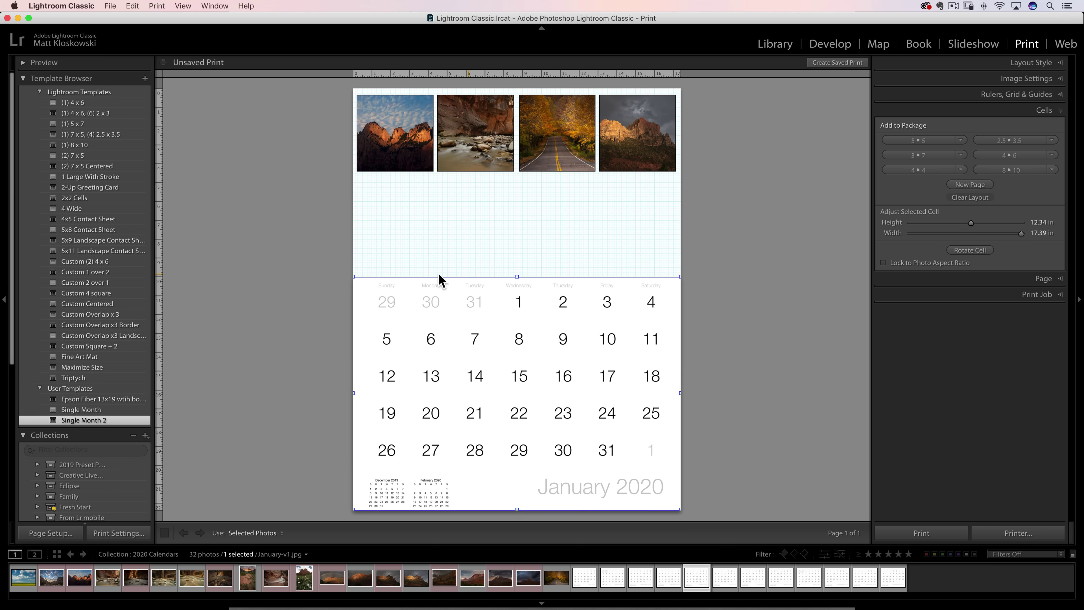
left_click_drag(357, 281, 377, 291)
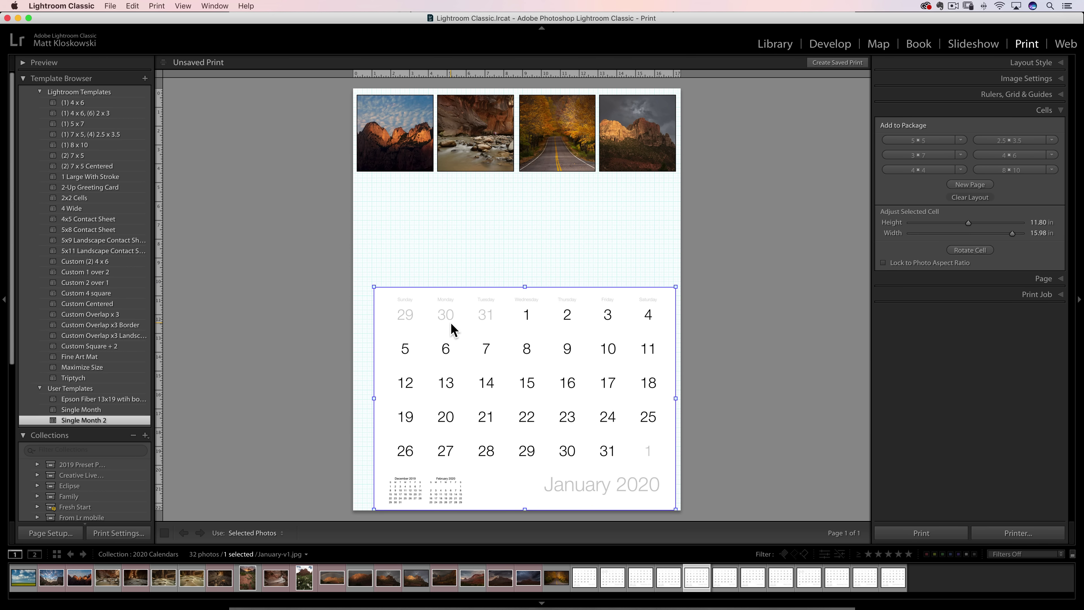
left_click_drag(451, 329, 445, 328)
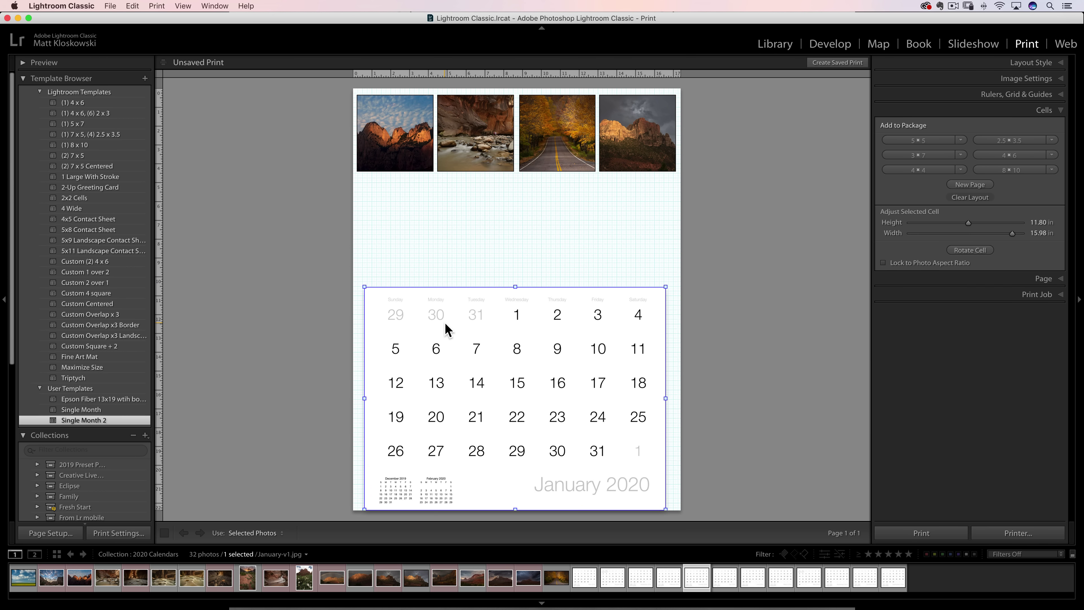
left_click_drag(514, 287, 513, 291)
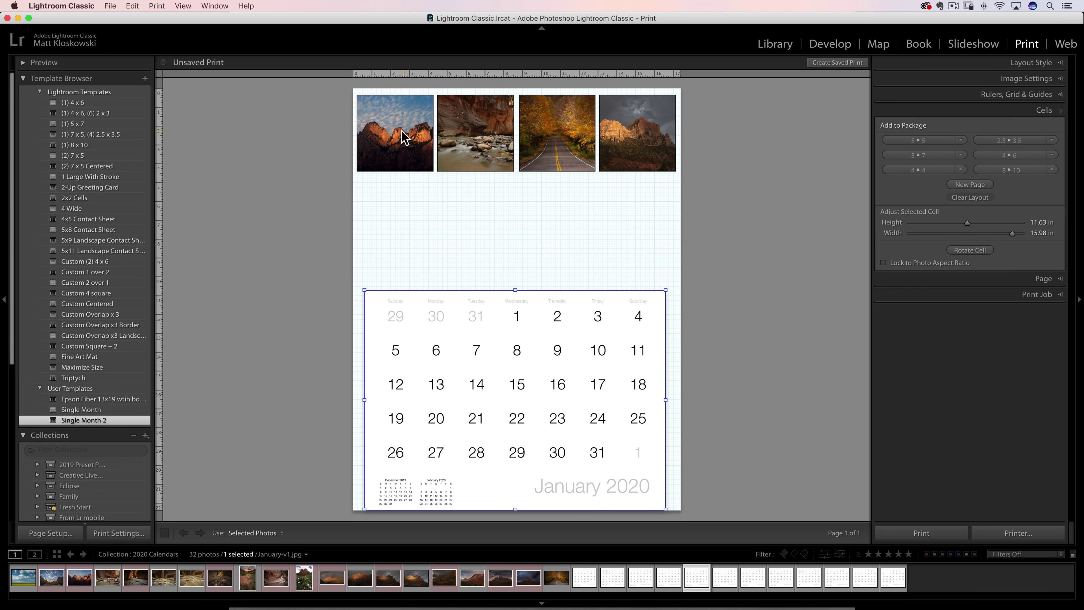
left_click(669, 240)
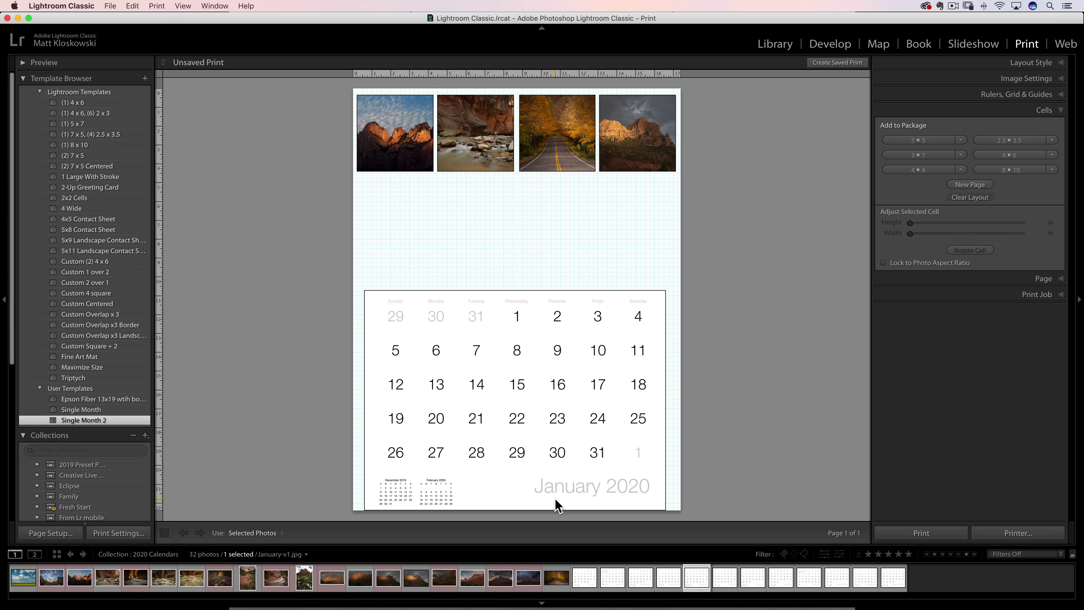
left_click_drag(592, 584, 408, 138)
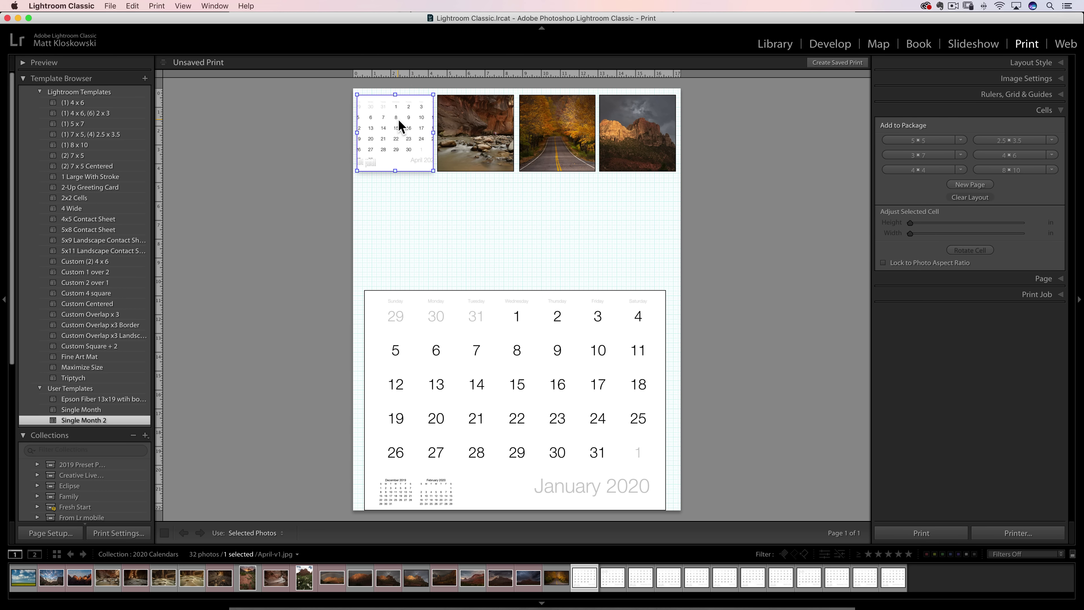
Clear all cells and place one April 2020 calendar, 4.14 x 3.32 in, at the page's top-left.
left_click(961, 197)
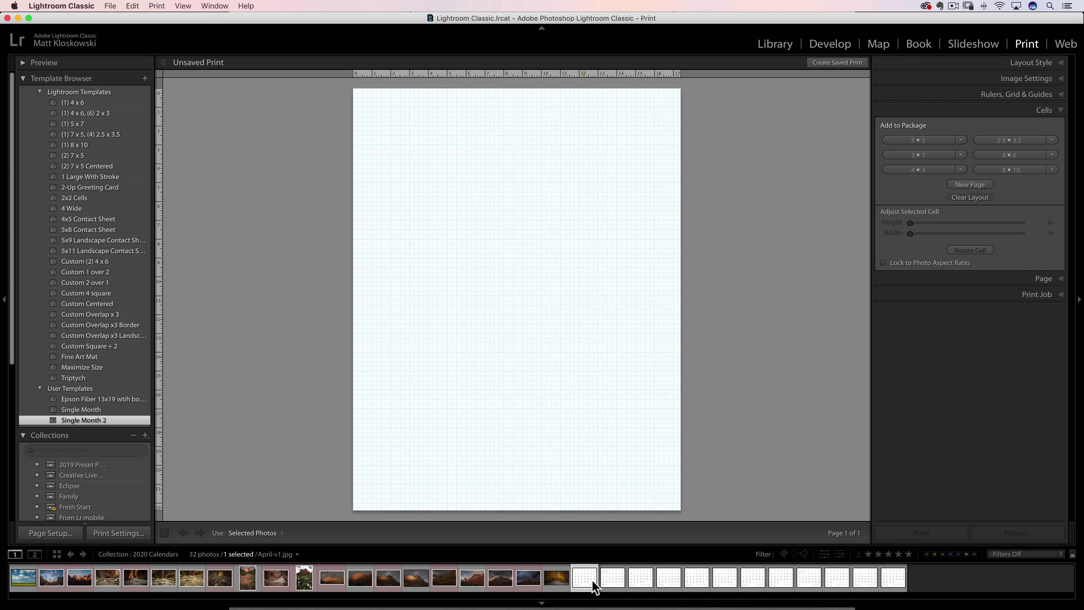
left_click_drag(594, 586, 395, 118)
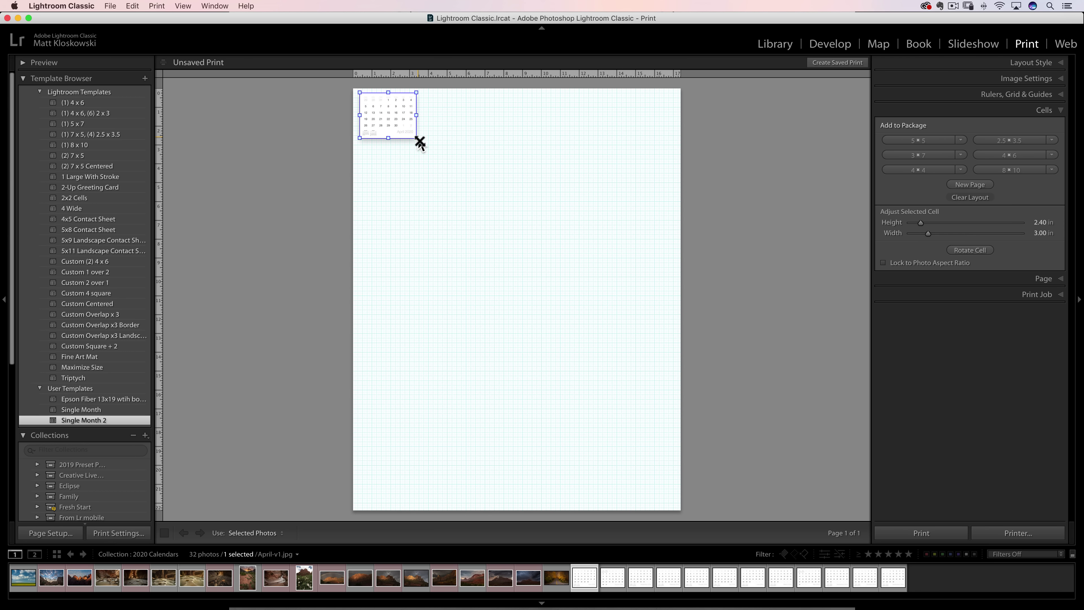
left_click_drag(419, 142, 444, 166)
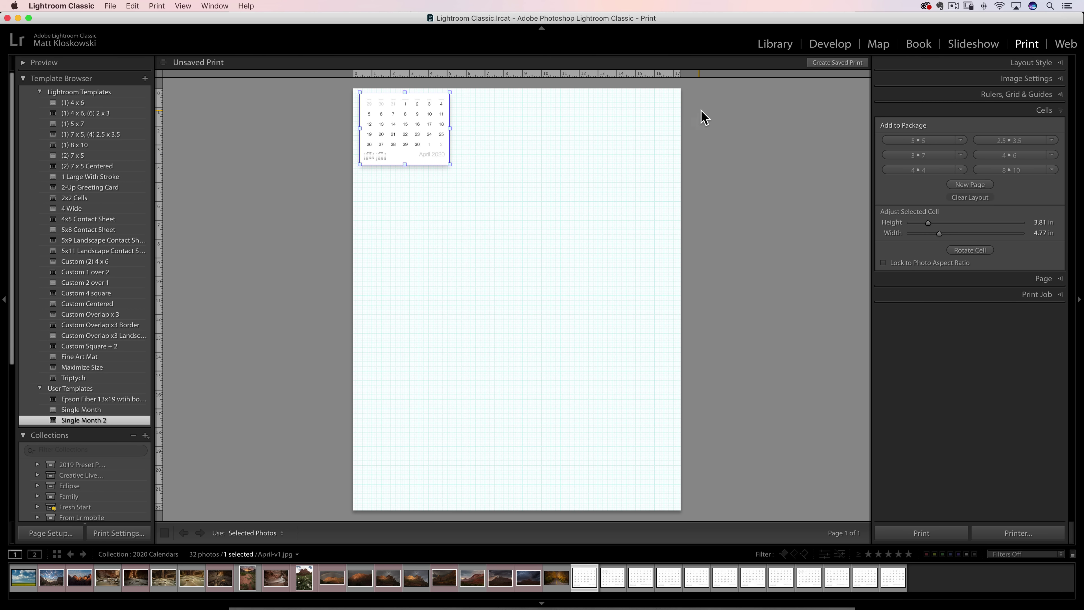
left_click_drag(430, 113, 433, 116)
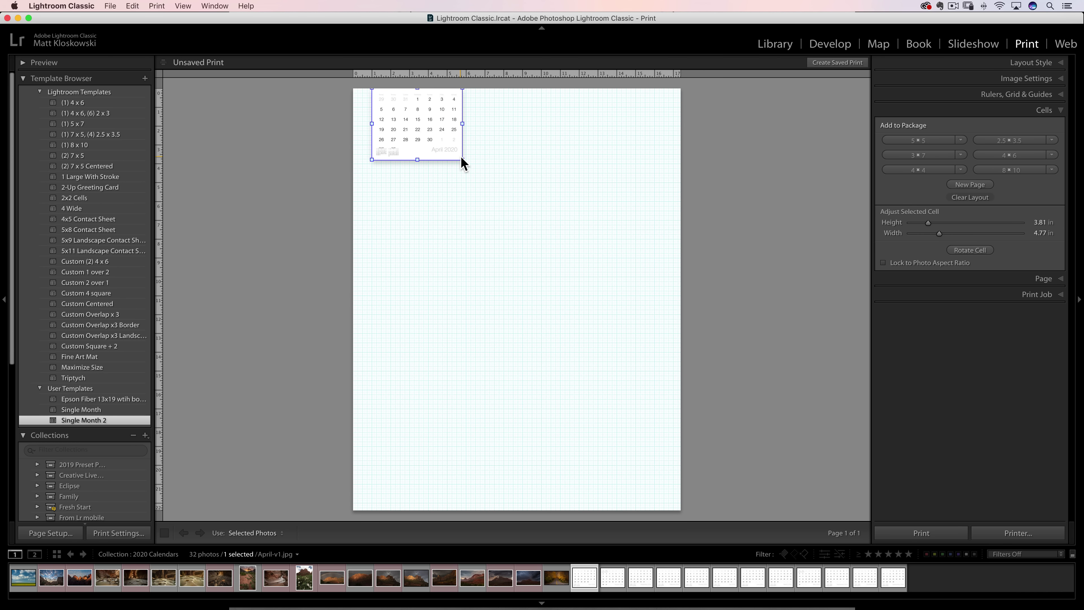
left_click_drag(458, 159, 412, 139)
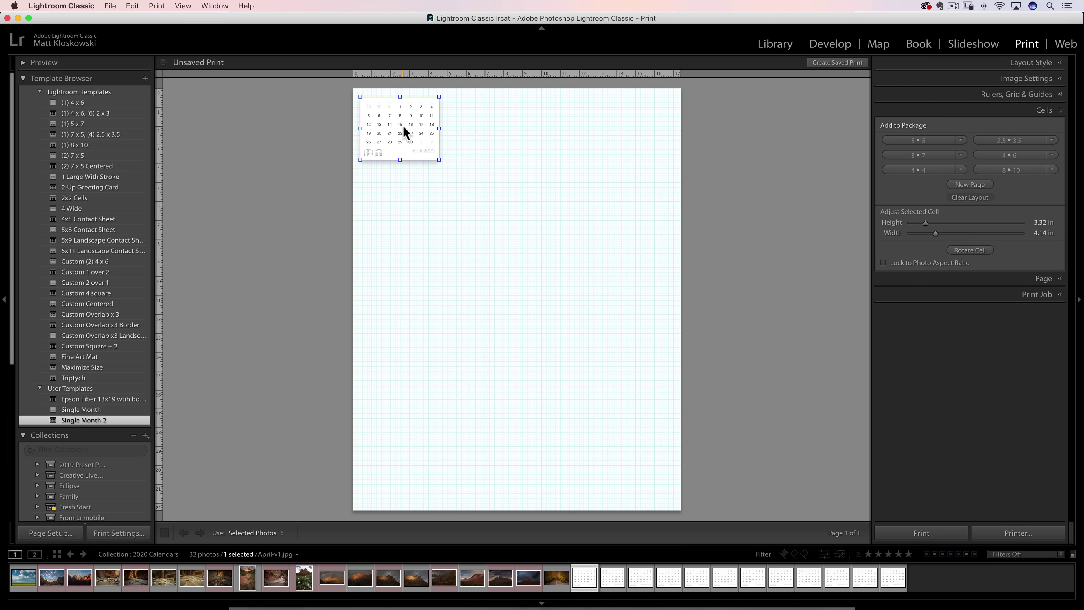
Duplicate the April calendar into a 3 x 3 grid with August and December, adding a 17.39 x 10.50 in sky photo below.
left_click_drag(397, 125, 480, 130)
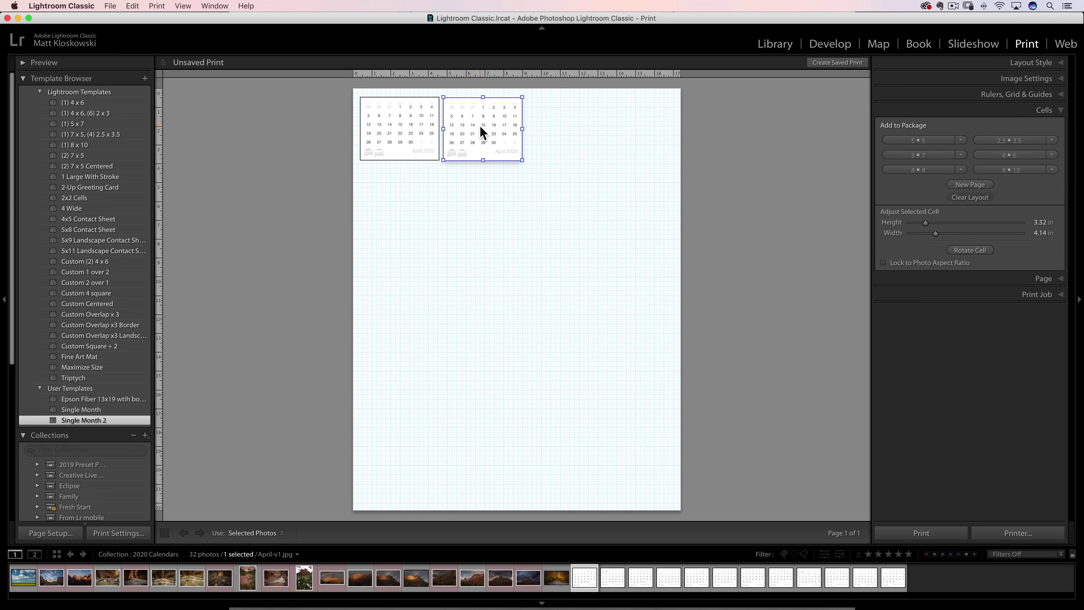
left_click_drag(609, 577, 570, 133)
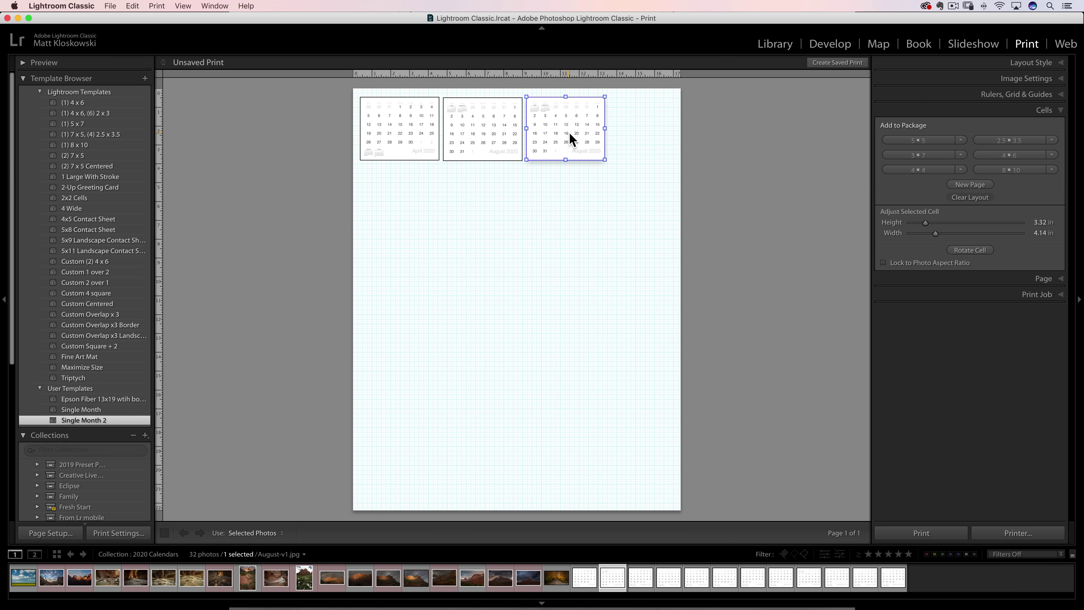
left_click_drag(640, 578, 400, 197)
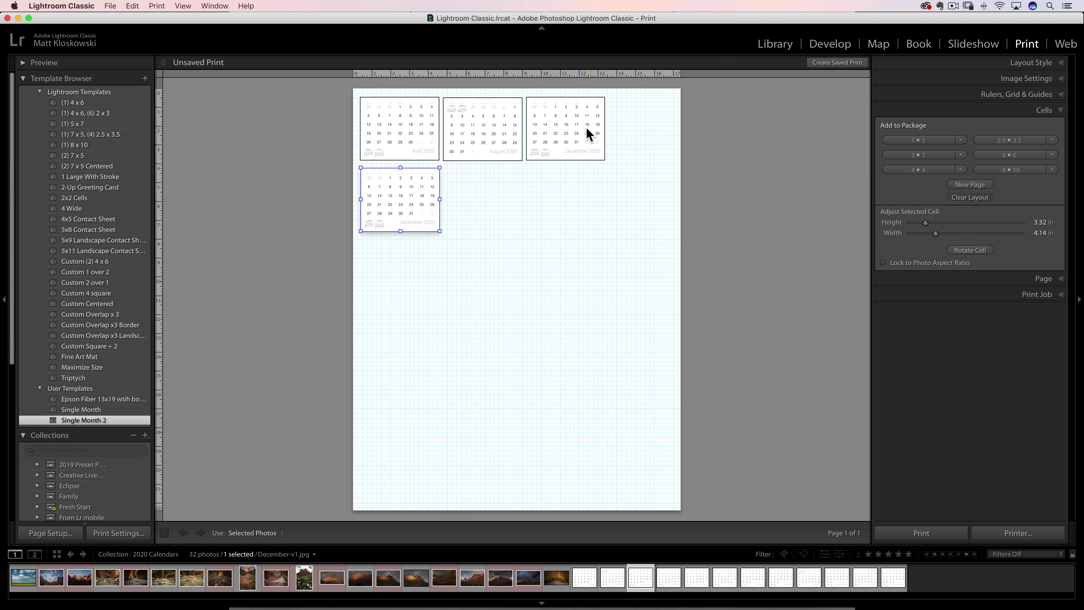
left_click_drag(587, 134, 635, 133)
left_click_drag(481, 124, 508, 119)
left_click_drag(415, 114, 422, 114)
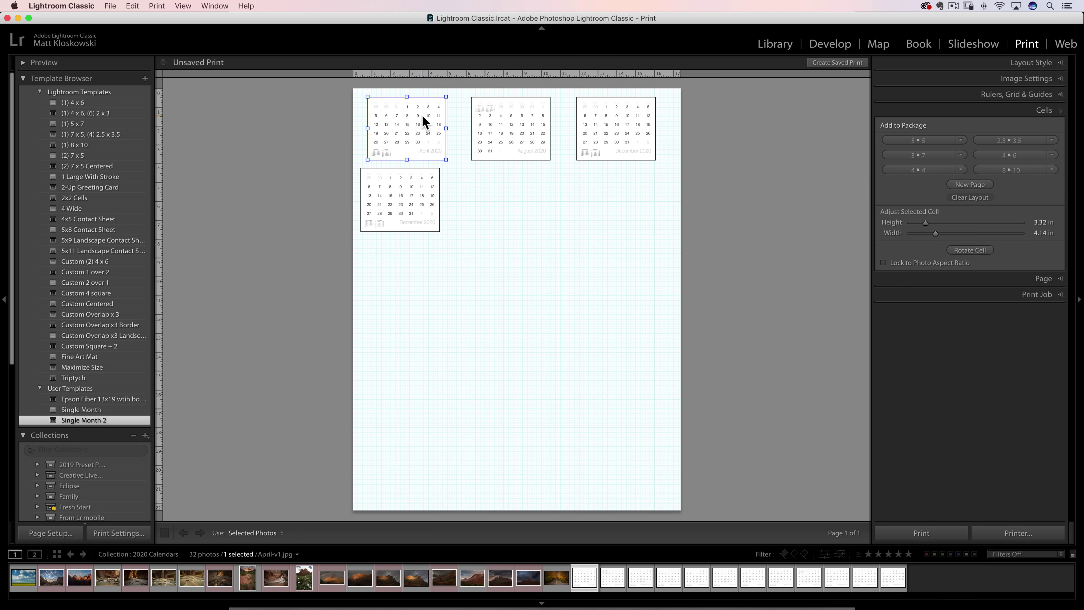
left_click_drag(399, 181, 409, 261)
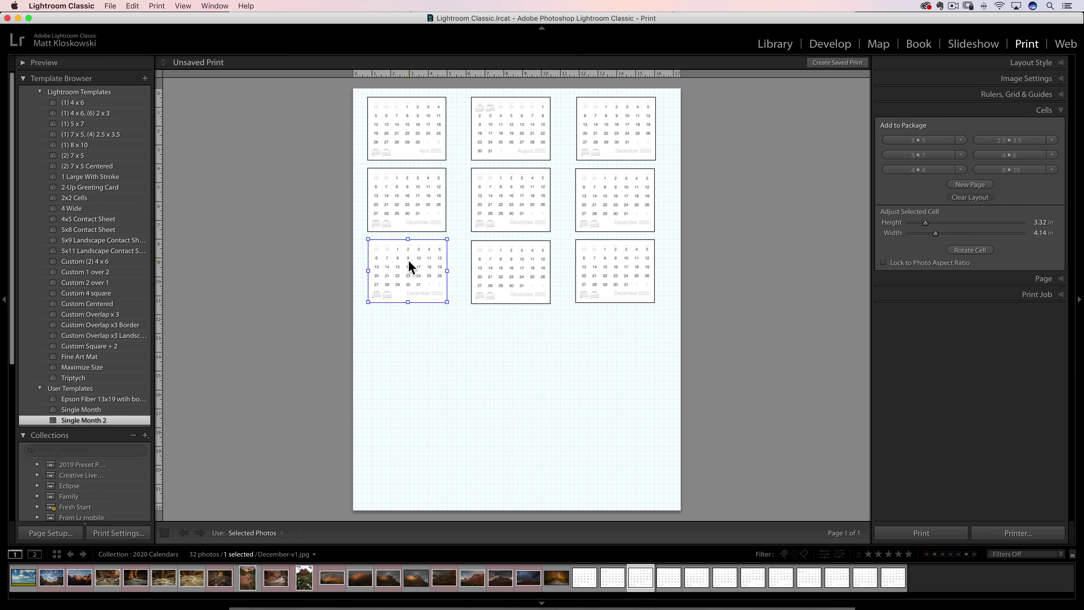
left_click_drag(408, 259, 408, 260)
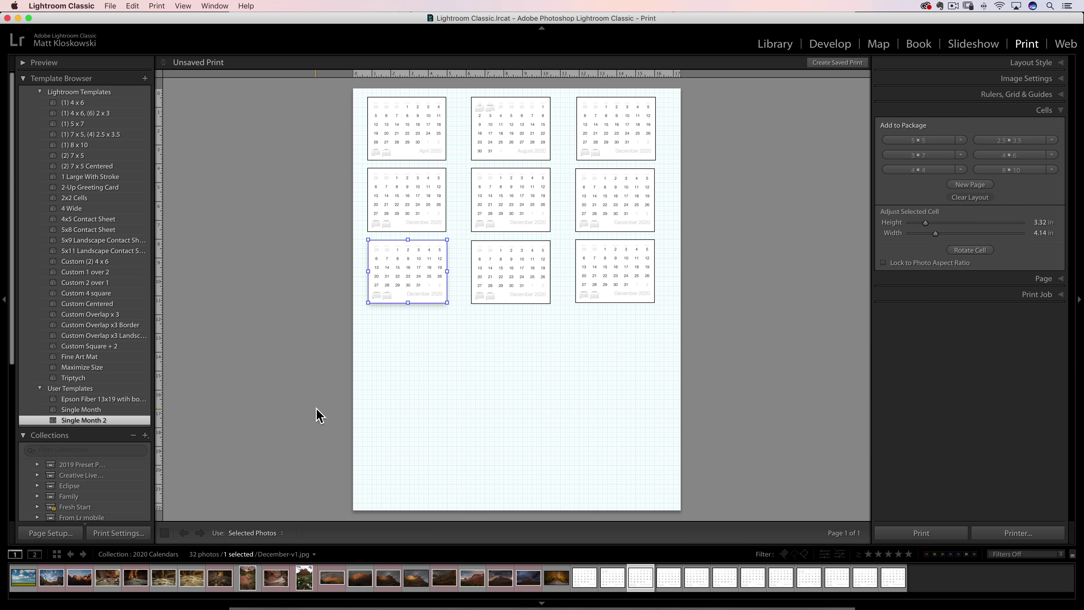
left_click_drag(23, 578, 707, 528)
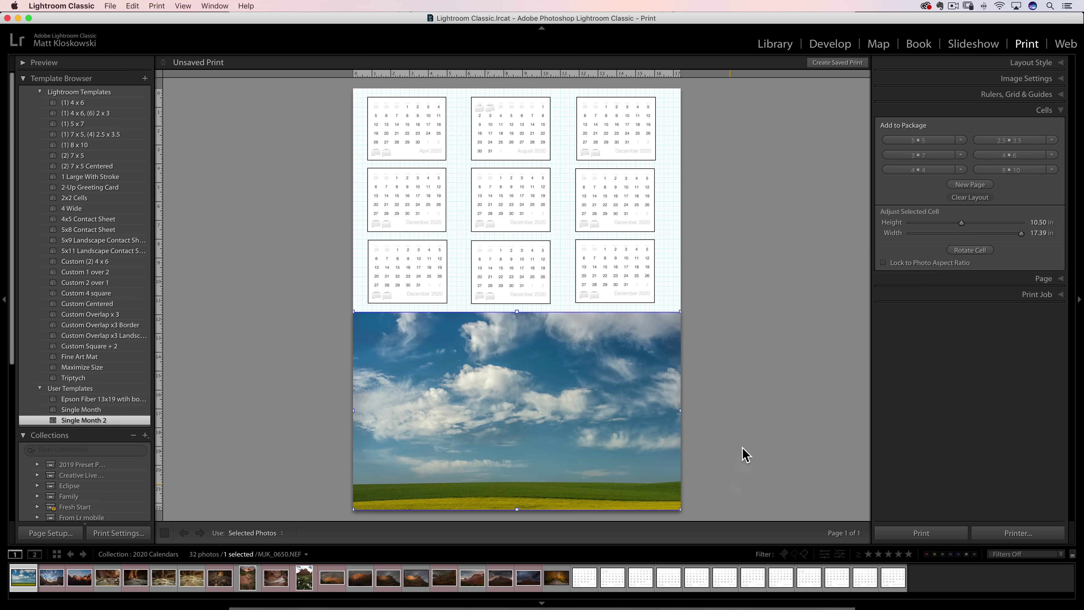
Slide the sky photo up within its frame and hide the page guides and grid.
left_click_drag(573, 414, 583, 363)
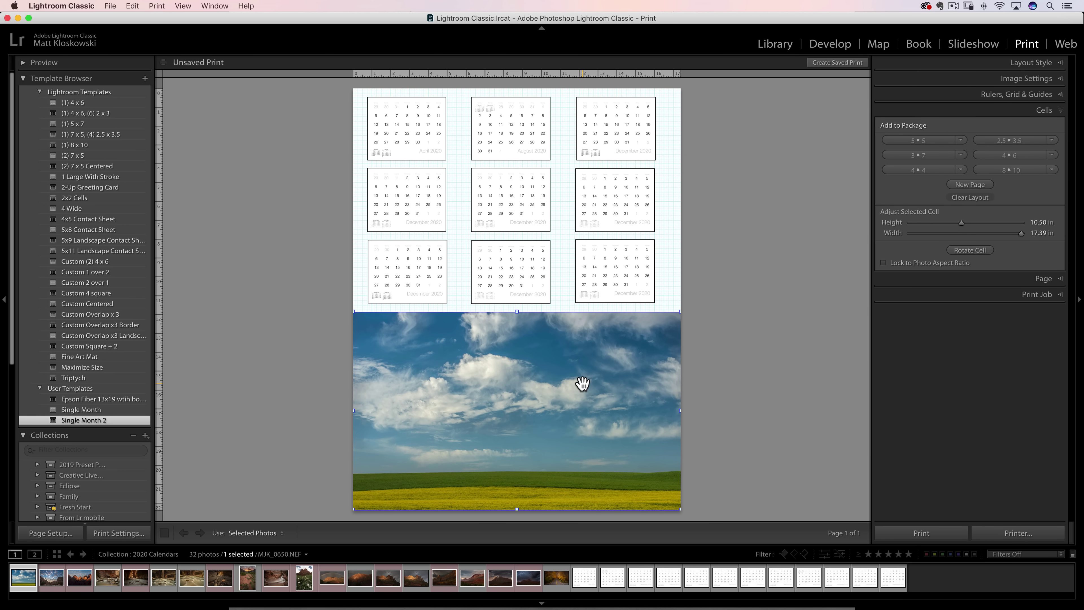
left_click(799, 264)
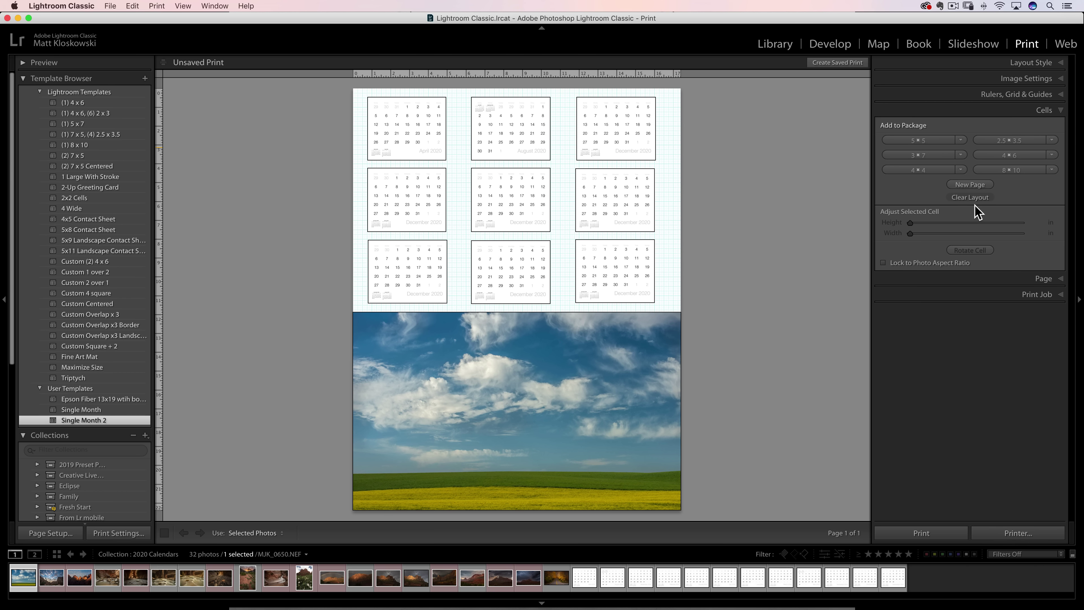
left_click(1023, 95)
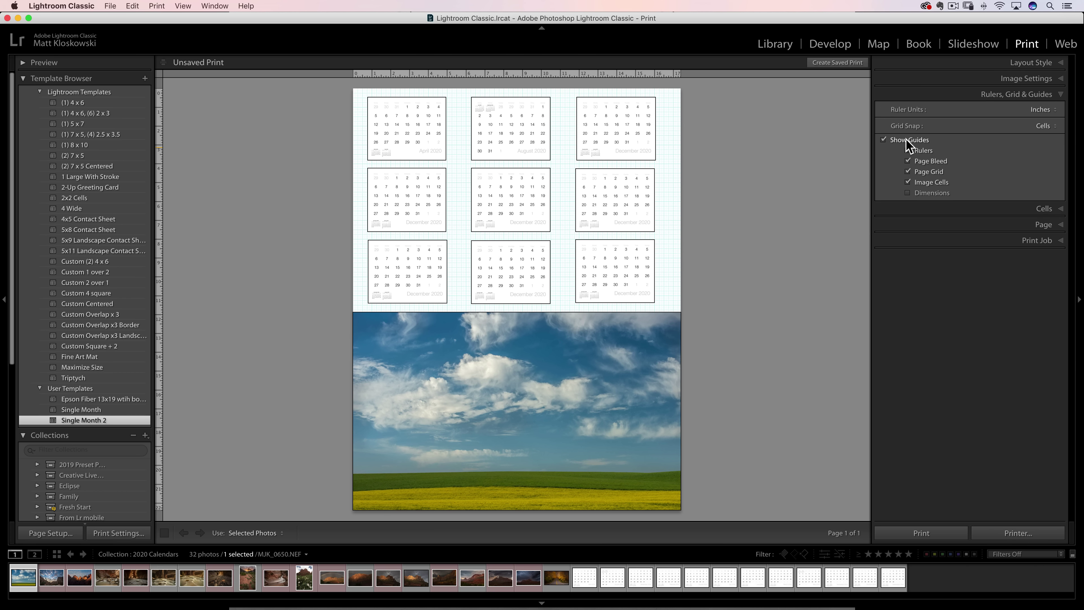
left_click(906, 140)
Rearrange and delete four middle-row calendars, keeping April, August, December and the two bottom corners.
left_click(618, 129)
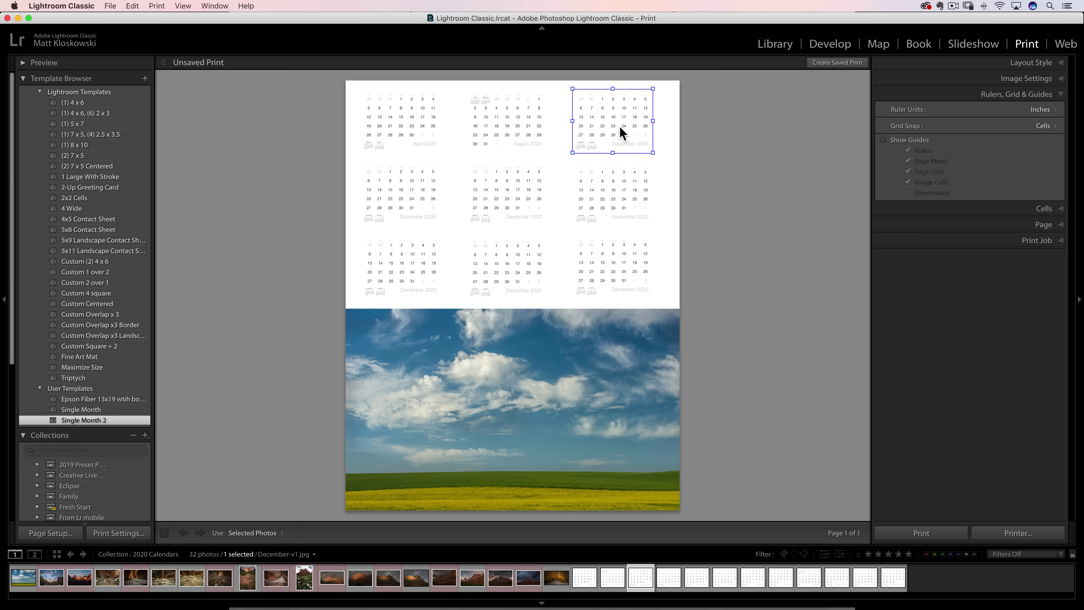
left_click_drag(622, 132, 615, 244)
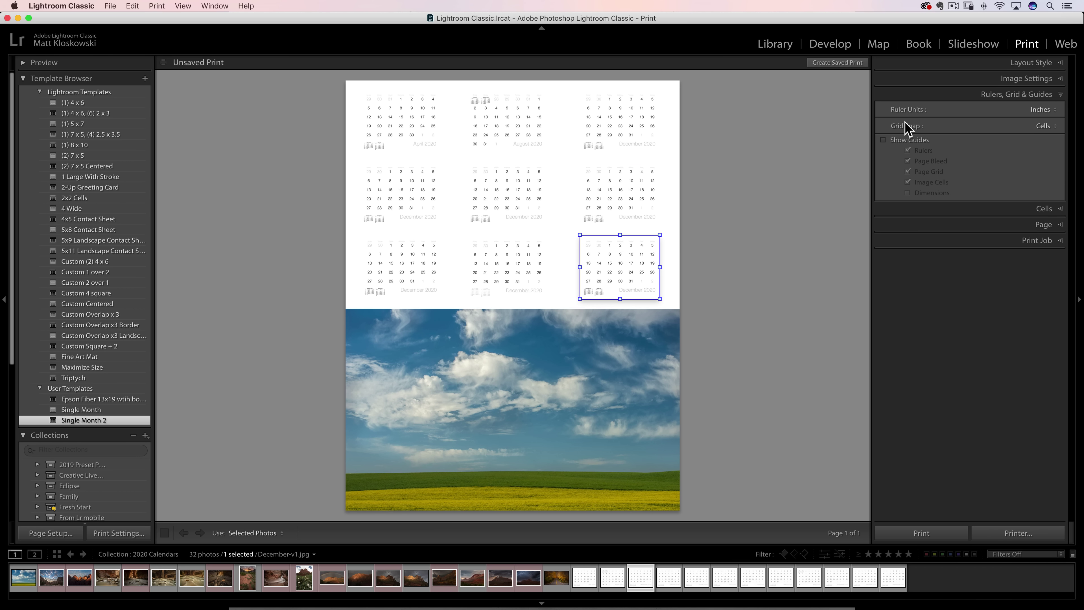
left_click(774, 154)
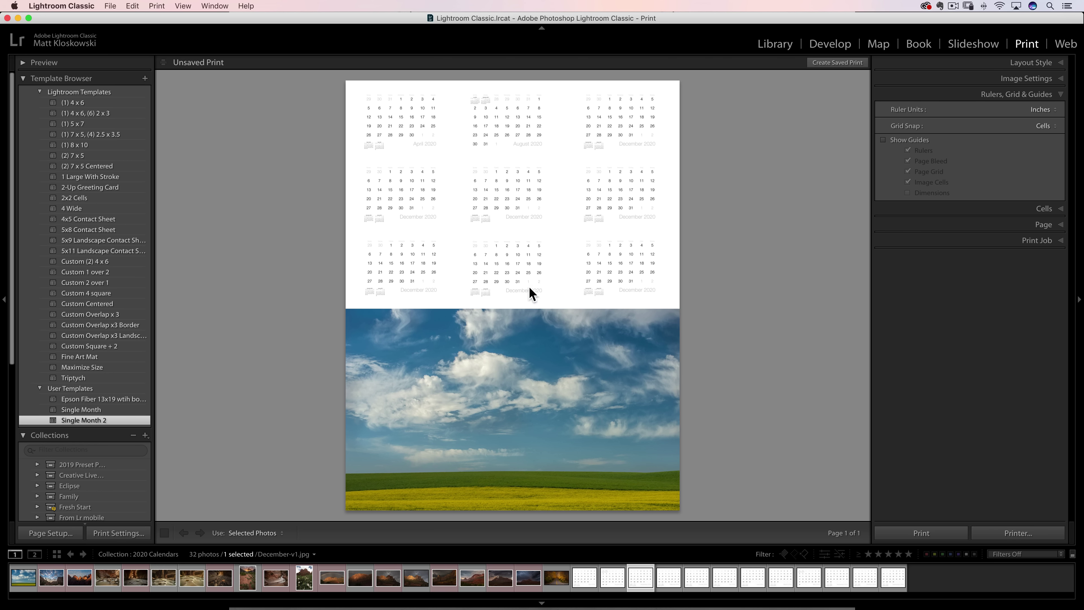
key("Delete")
left_click(477, 201)
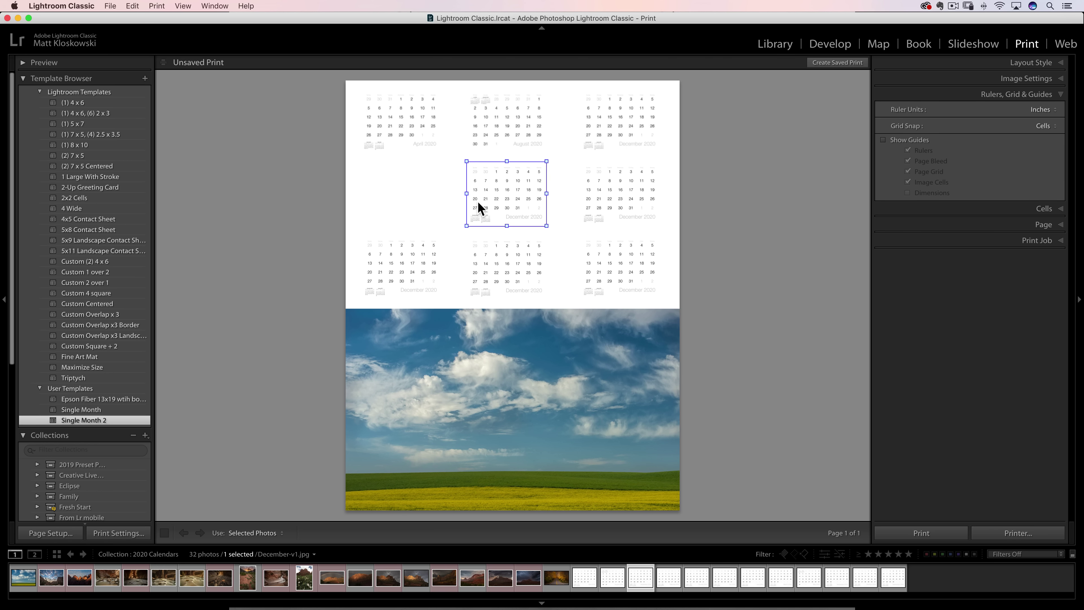
key("Delete")
left_click(596, 186)
key("Delete")
Delete the remaining bottom-row calendar cells.
left_click(605, 247)
left_click(524, 251)
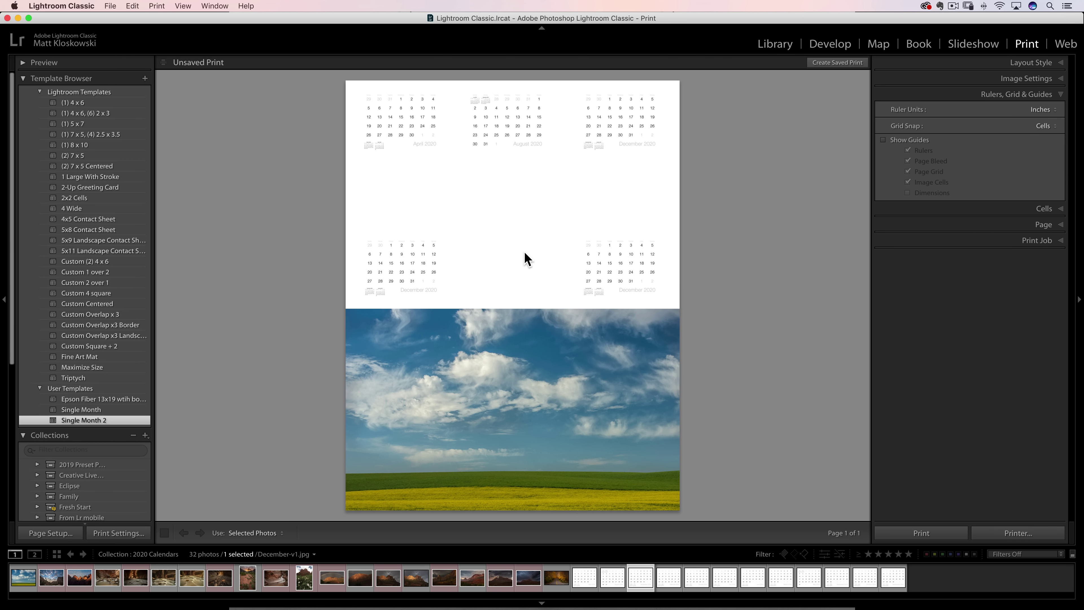
left_click(420, 261)
left_click(635, 253)
key("Delete")
Try moving and enlarging the April calendar, then delete it.
left_click(391, 125)
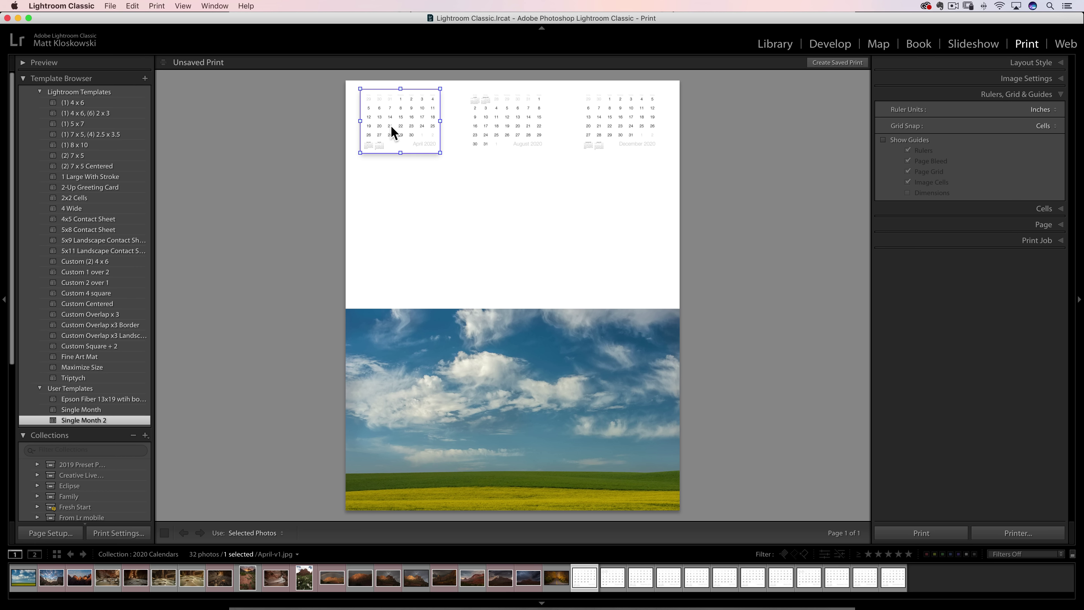
left_click_drag(390, 125, 383, 159)
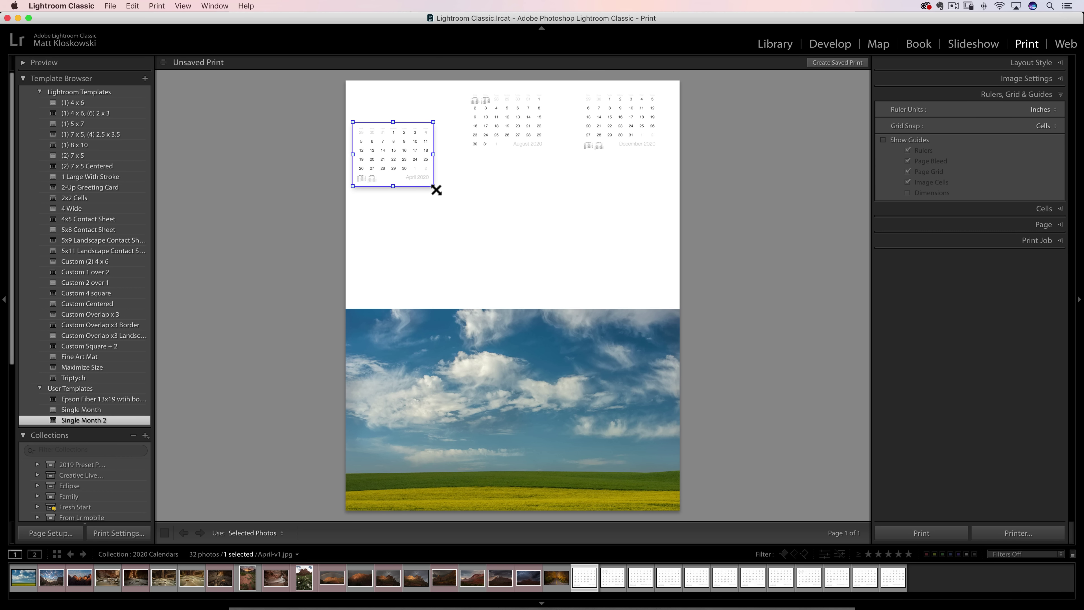
left_click_drag(433, 185, 427, 142)
key("BackSpace")
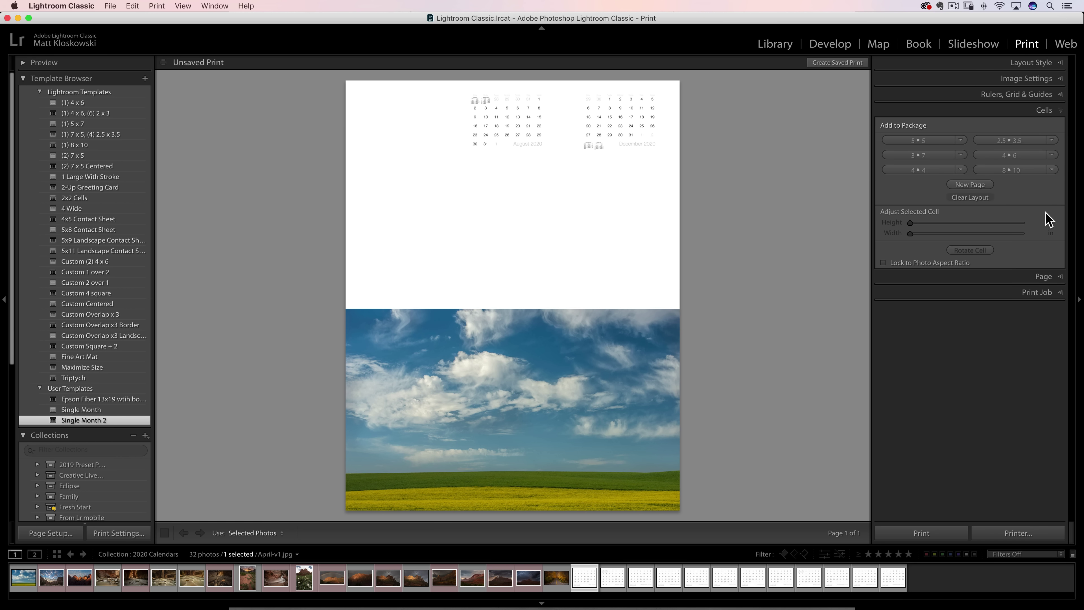
Clear all cells from the layout and set the page to landscape orientation.
left_click(973, 198)
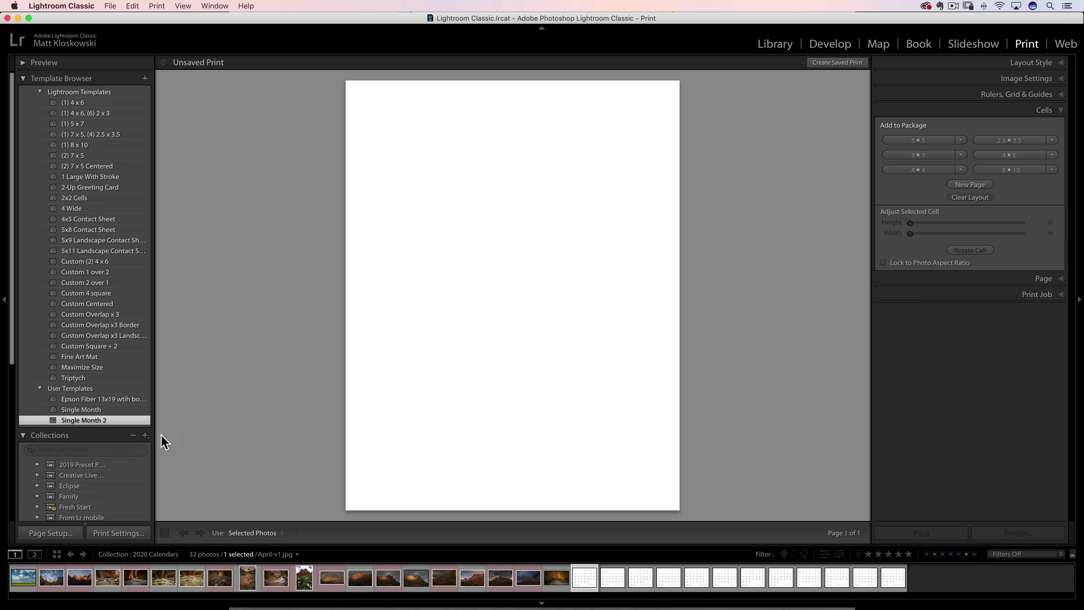
left_click(42, 534)
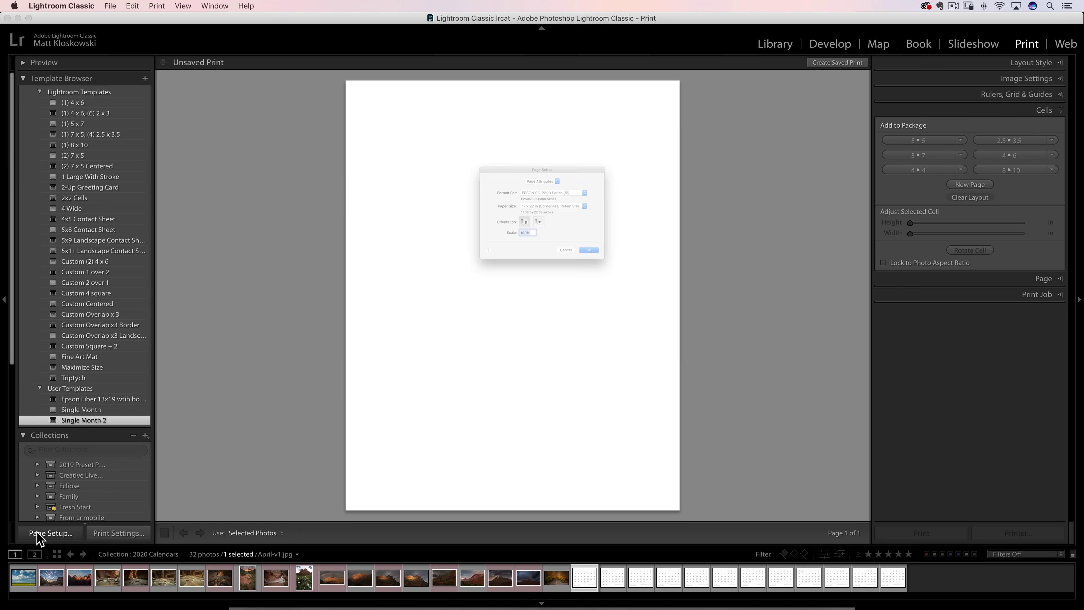
left_click(537, 231)
left_click(630, 284)
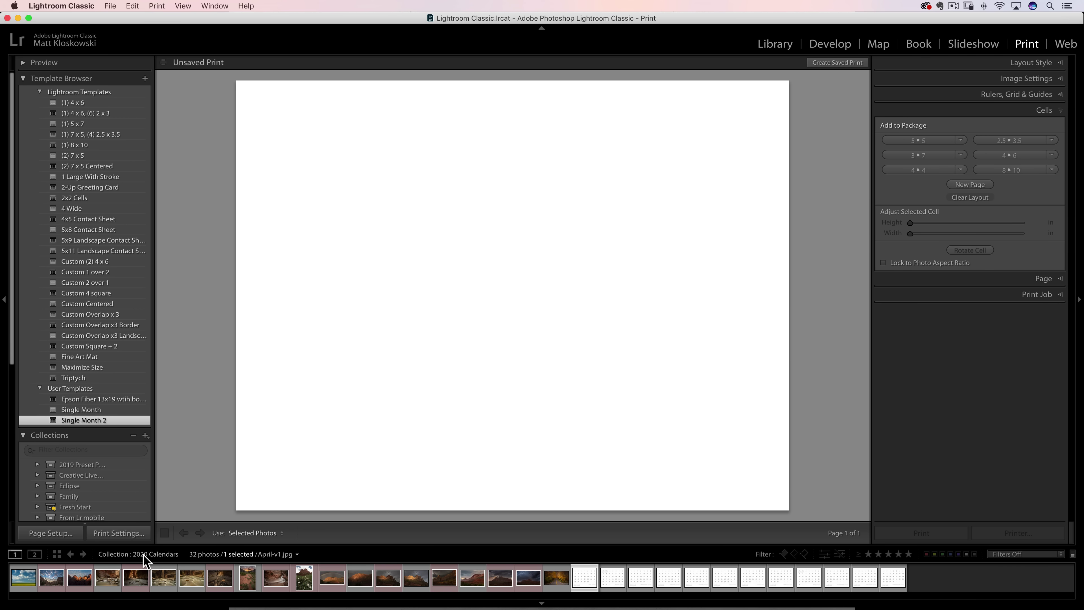
Place a mountain photo at full page height and turn off Rotate to Fit.
left_click(20, 581)
left_click_drag(79, 579, 277, 92)
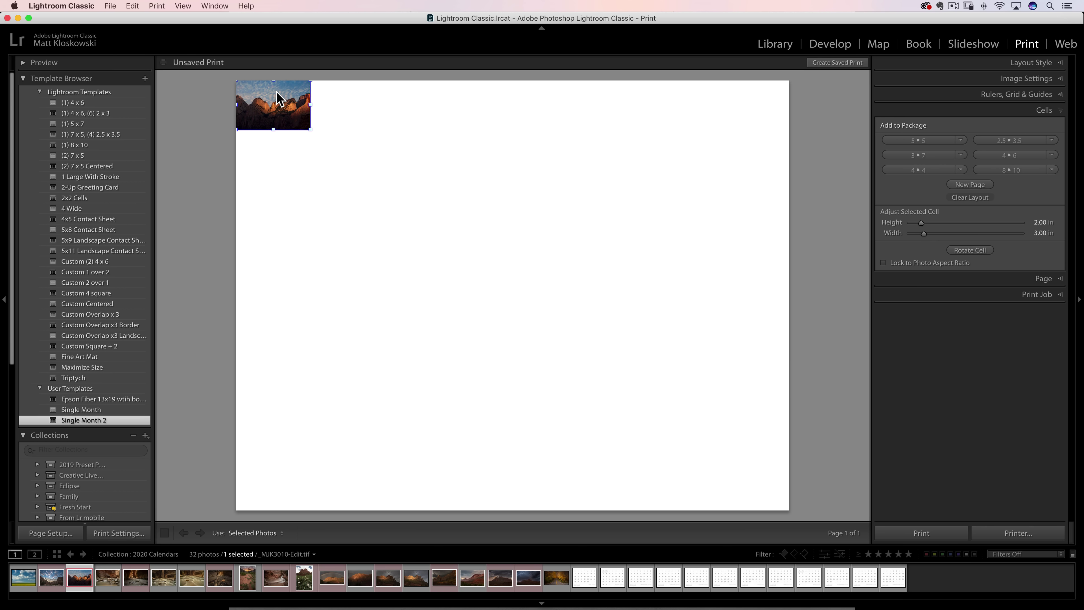
left_click_drag(319, 150, 462, 539)
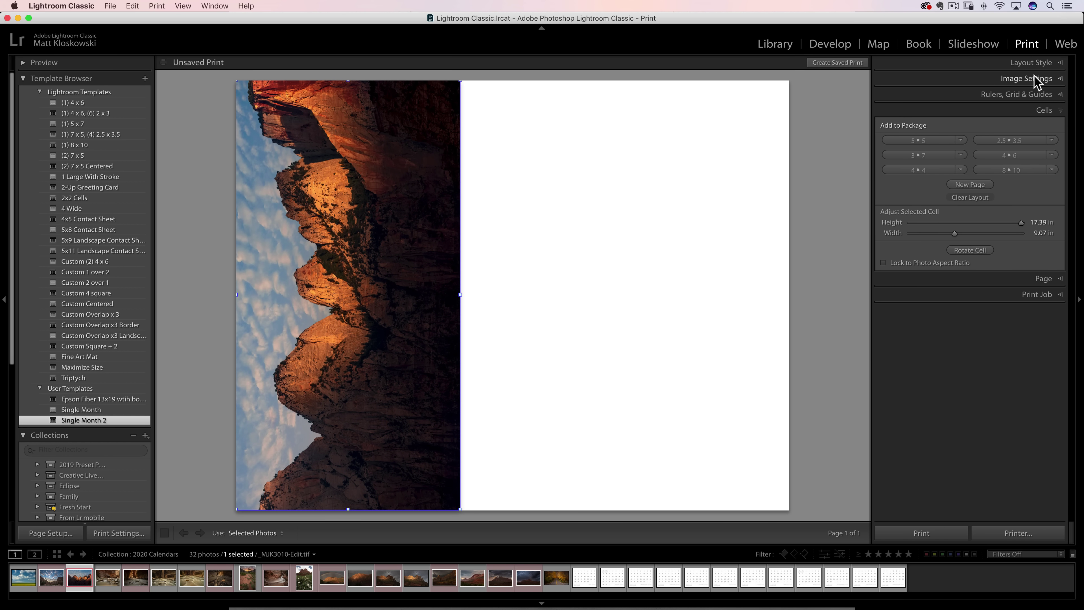
left_click(1044, 79)
left_click(911, 94)
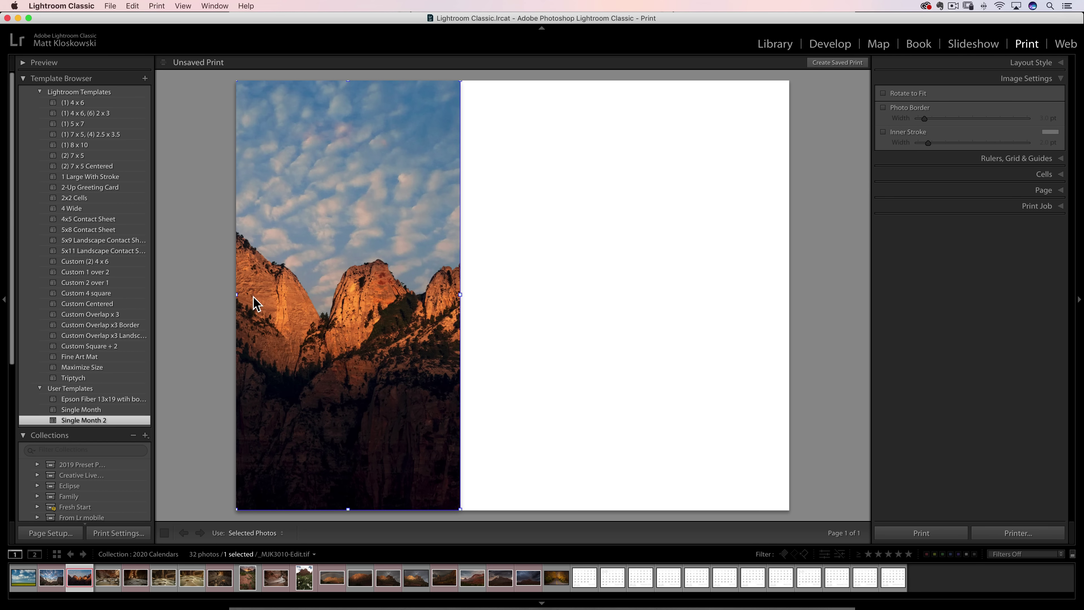
Swap in the stormy red-cliff shot _MJK3701.ARW and widen its cell across the left.
left_click_drag(282, 299, 304, 289)
left_click_drag(356, 293, 540, 295)
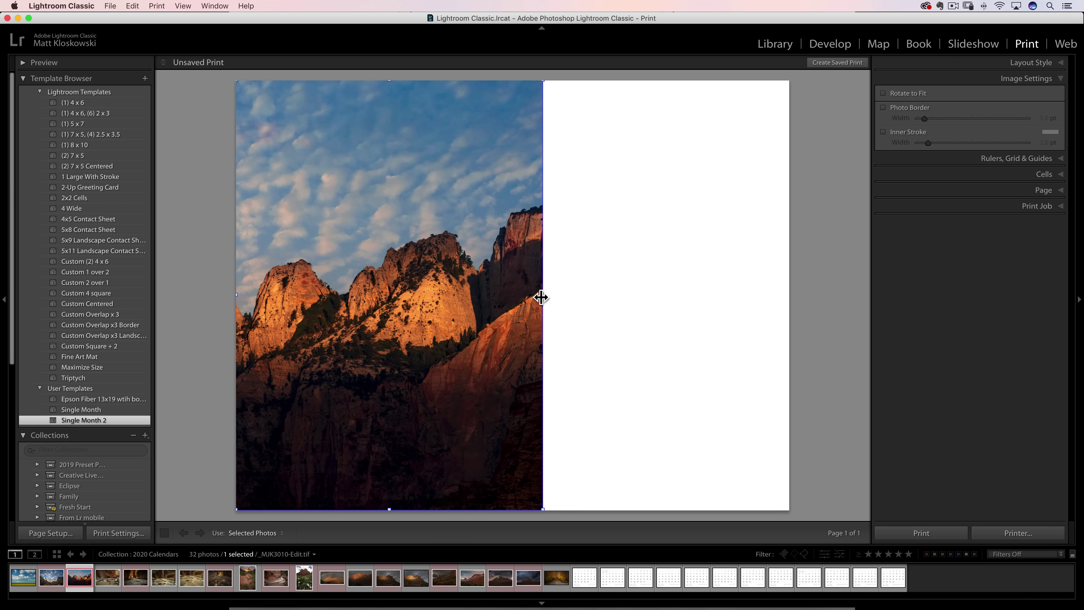
left_click_drag(478, 581, 414, 338)
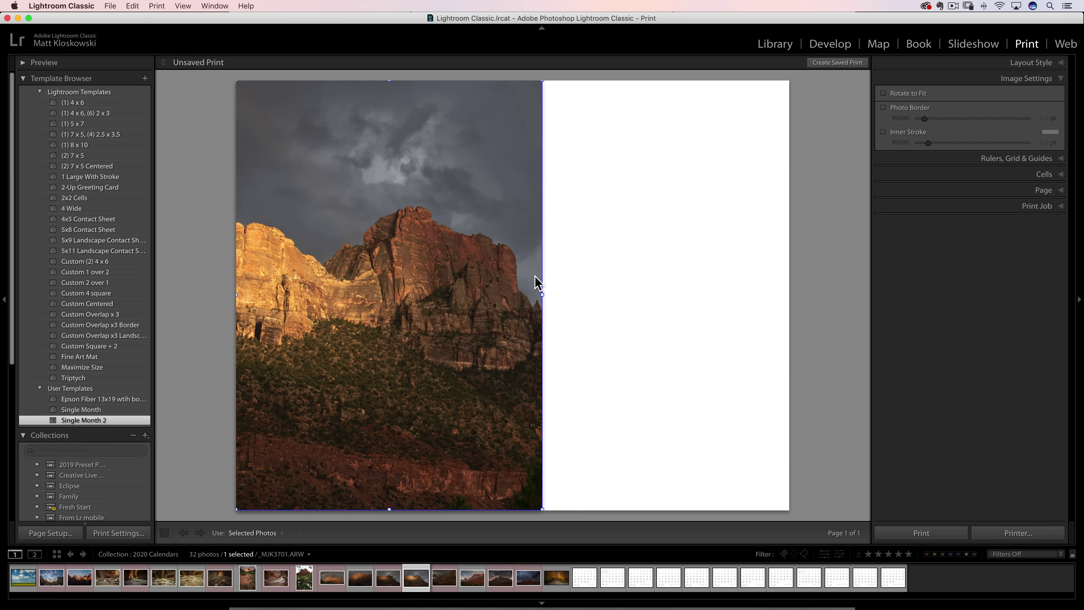
left_click_drag(541, 294, 472, 295)
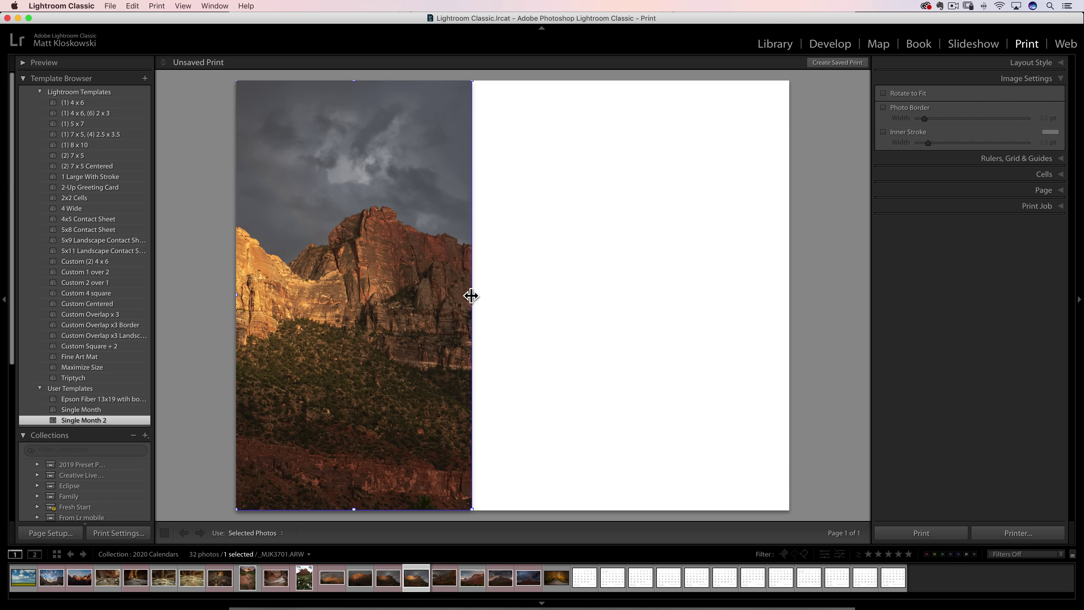
left_click_drag(472, 294, 585, 294)
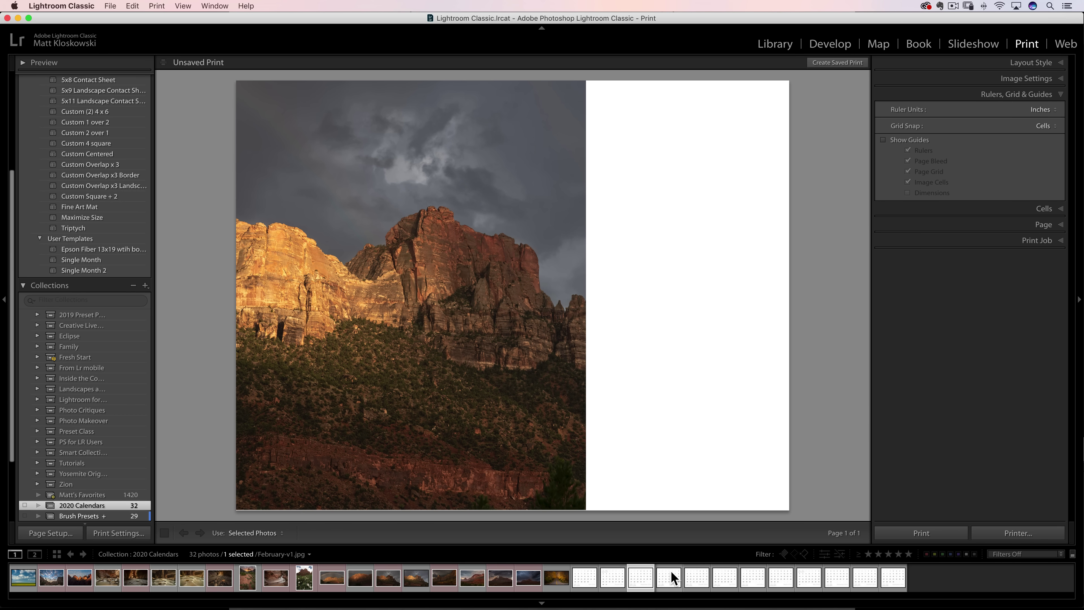
Add a January 2020 calendar, size it, and stack three copies down the right column.
left_click_drag(697, 578, 770, 237)
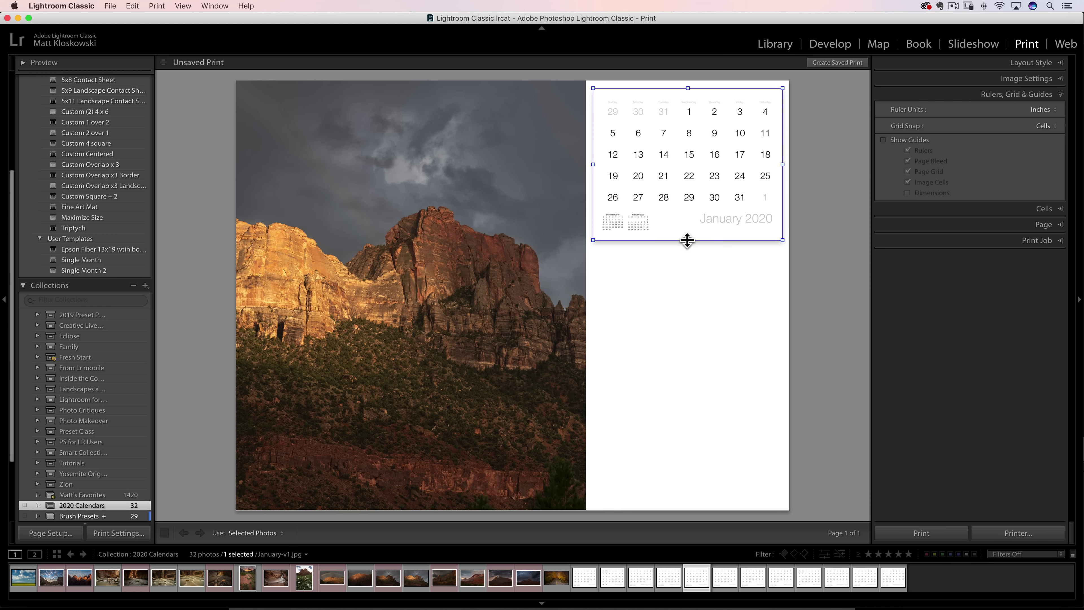
left_click_drag(688, 241, 681, 432)
left_click_drag(682, 331, 680, 324)
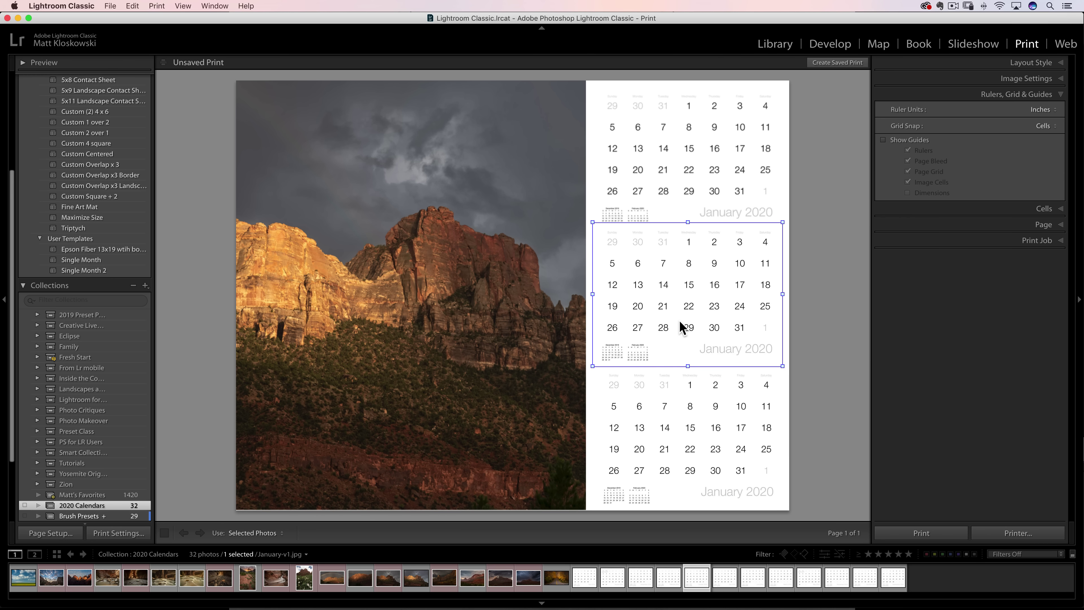
left_click(704, 394)
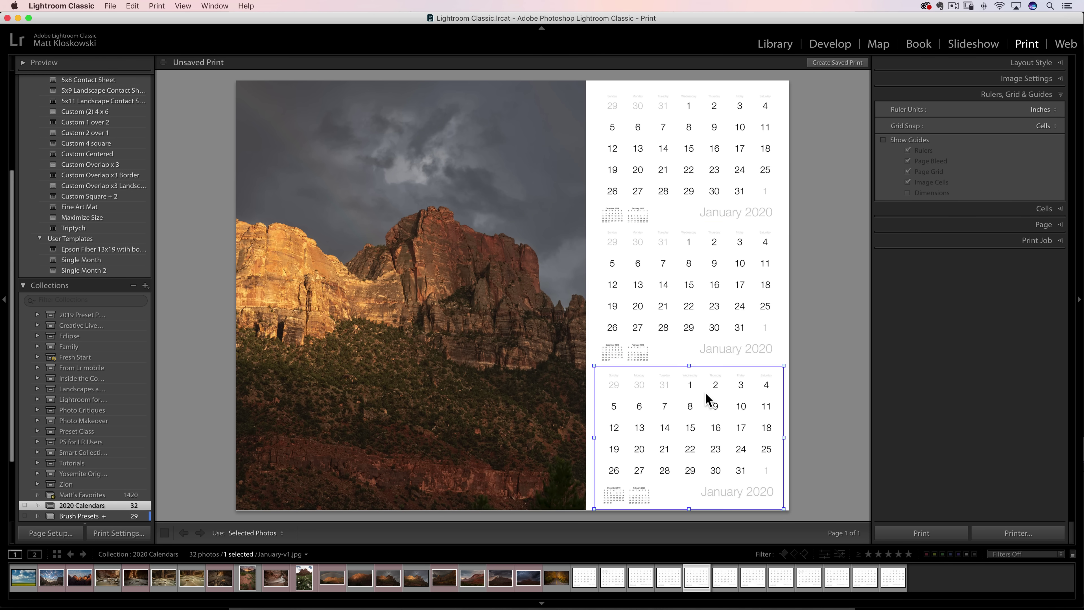
left_click(823, 306)
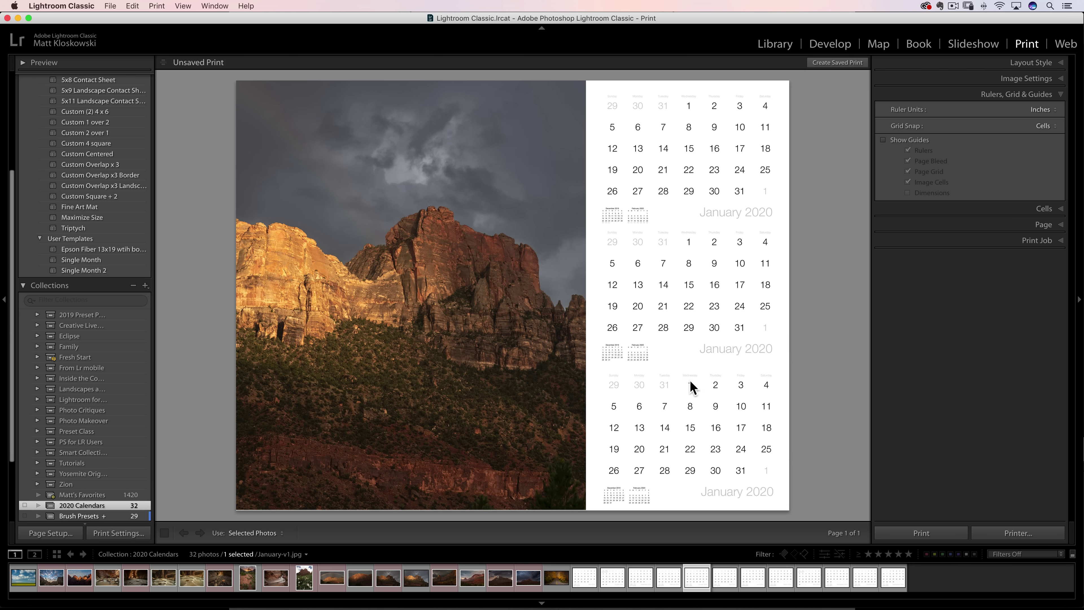
Put February-v1.jpg in the middle cell and March-v1.jpg in the bottom cell.
left_click_drag(669, 578, 692, 294)
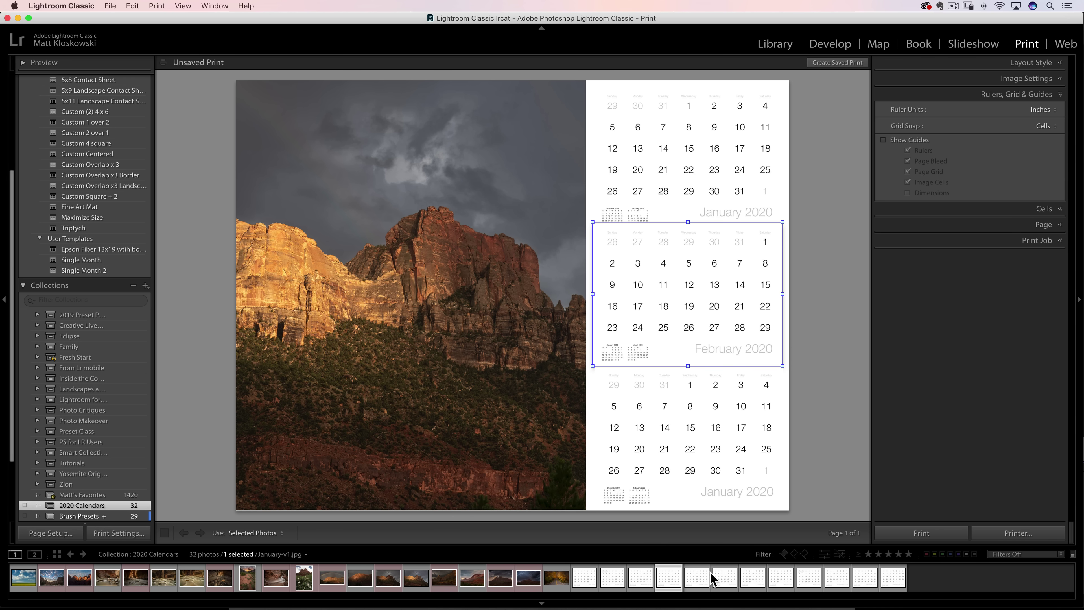
left_click(752, 577)
left_click(720, 579)
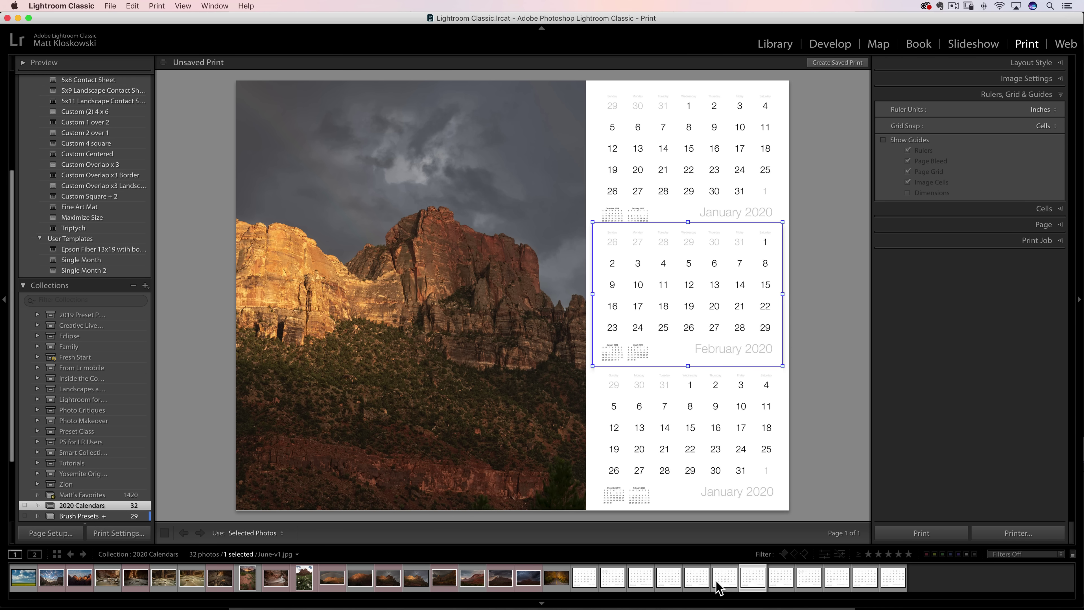
left_click(781, 579)
left_click_drag(798, 579, 703, 439)
left_click(837, 381)
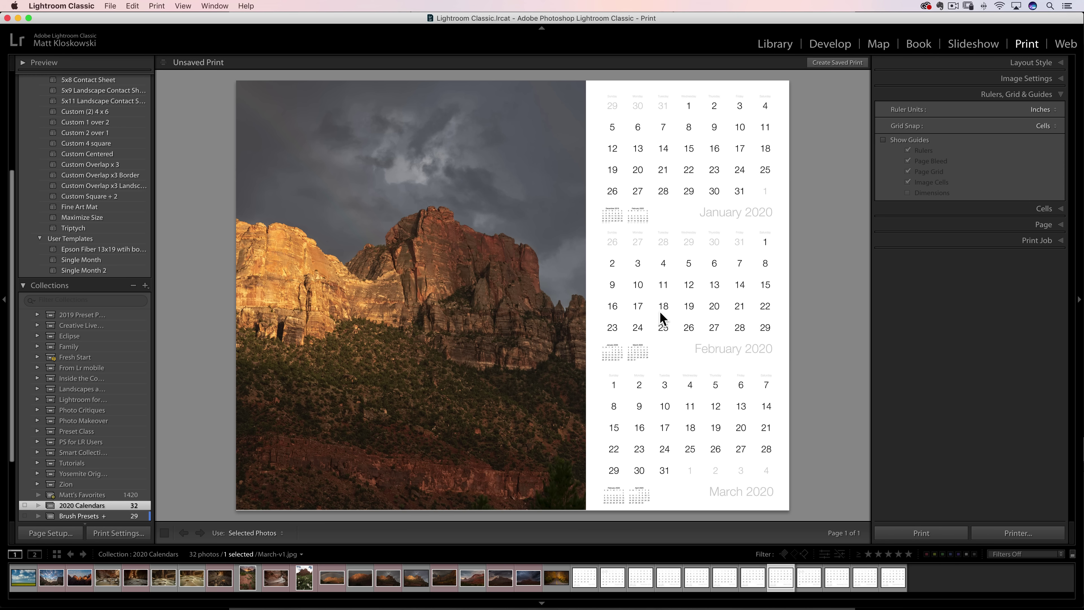
Create a User Templates print template named '3 Months' from the current layout.
scroll(116, 164, "up", 8)
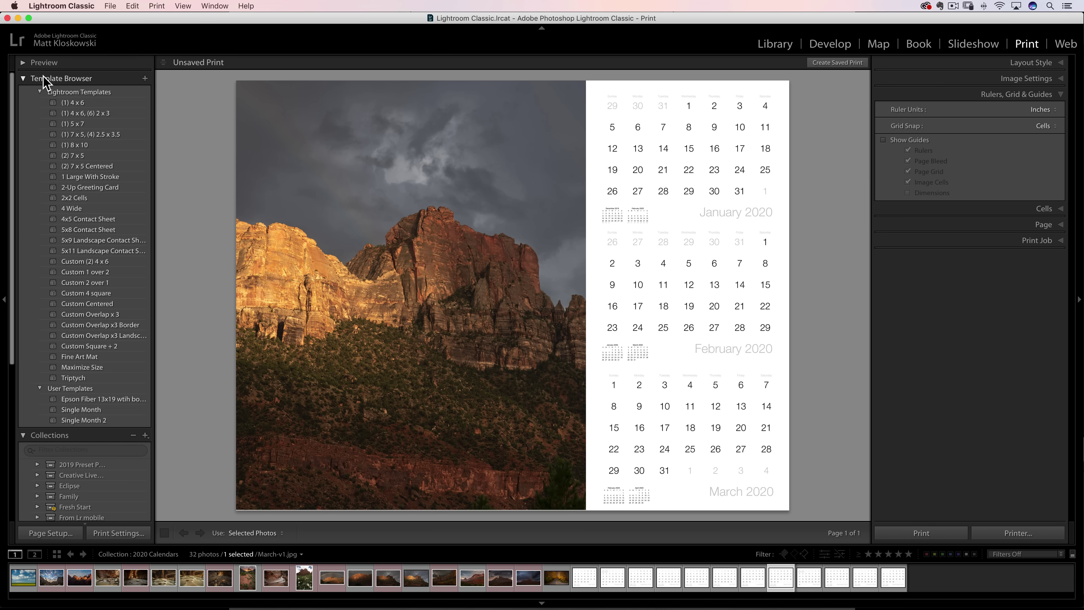
left_click(145, 78)
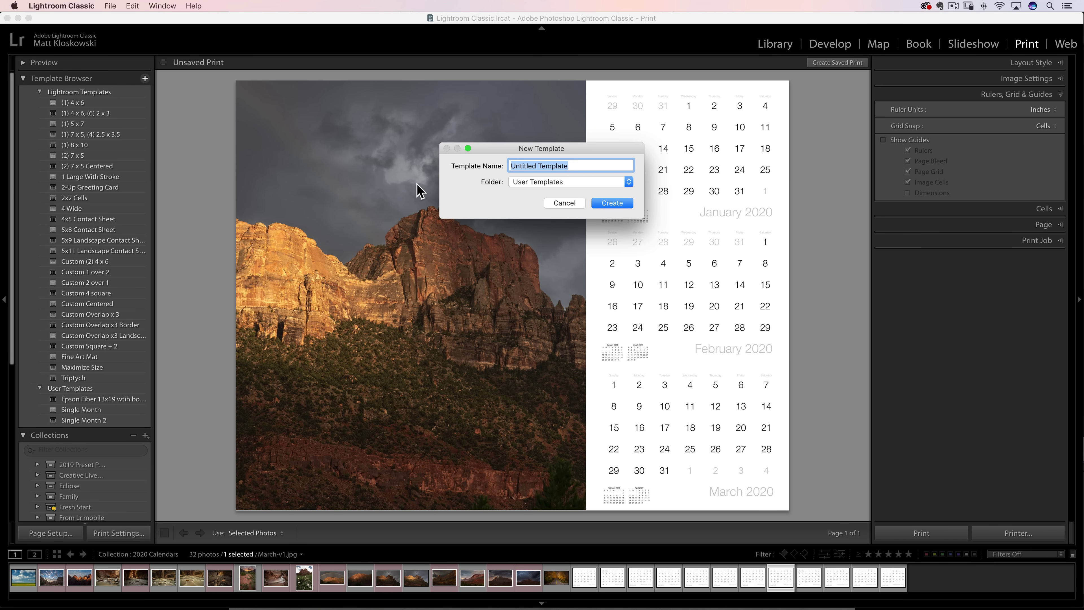
type("3 Months")
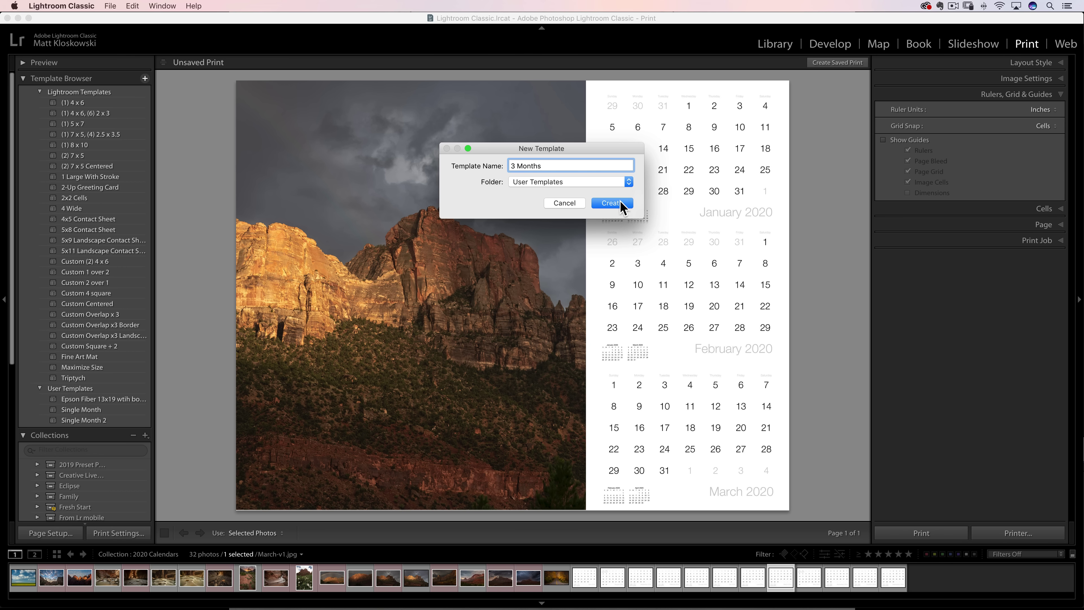
left_click(621, 203)
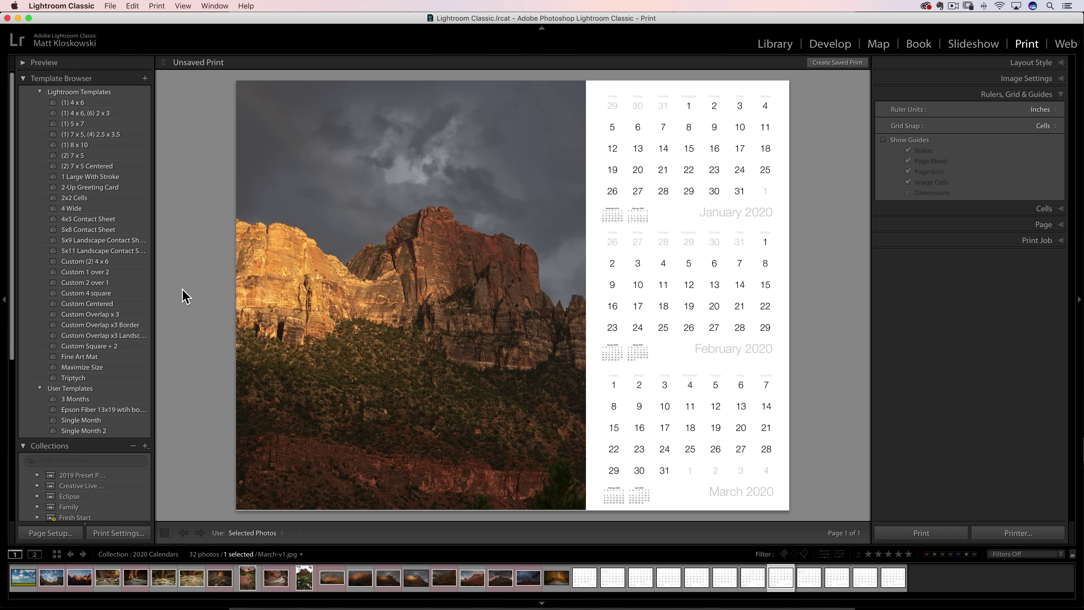
Reapply the 3 Months template and place the cloudy-sky canyon photo in the left cell.
left_click(85, 357)
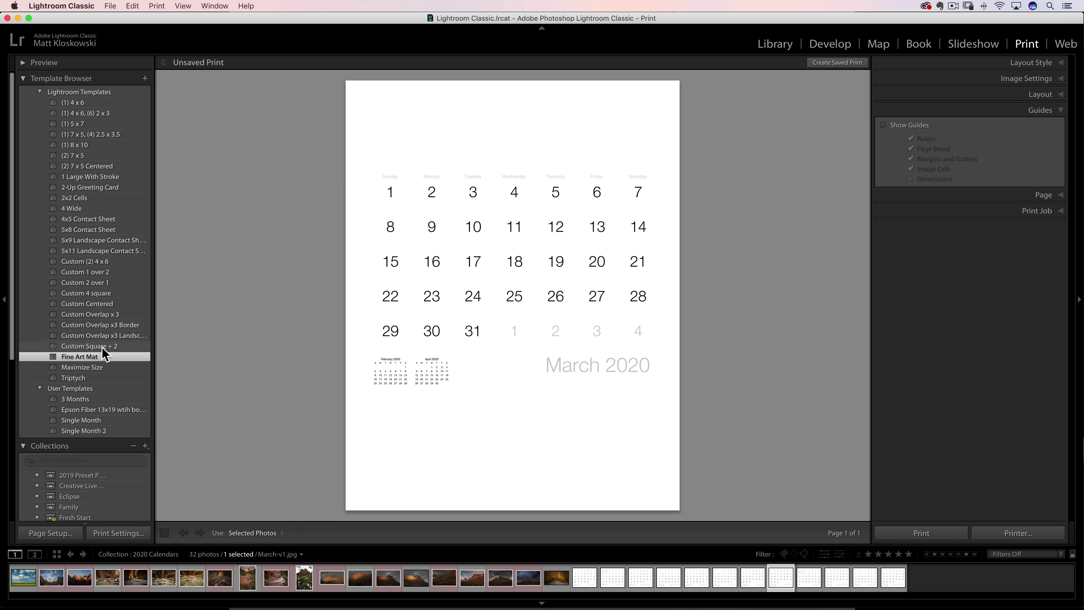
left_click(87, 400)
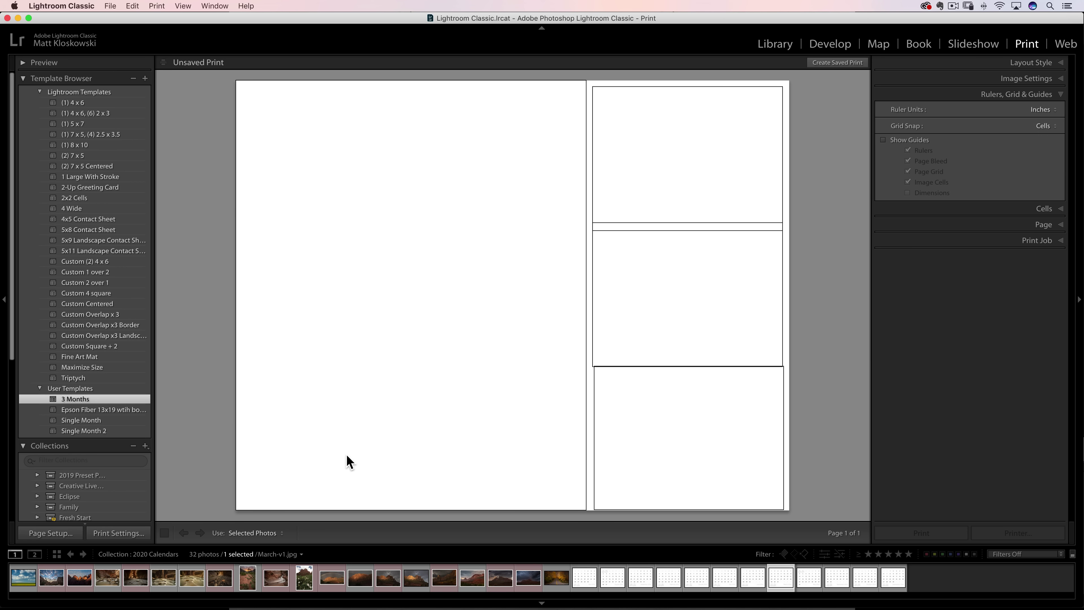
left_click_drag(107, 578, 321, 378)
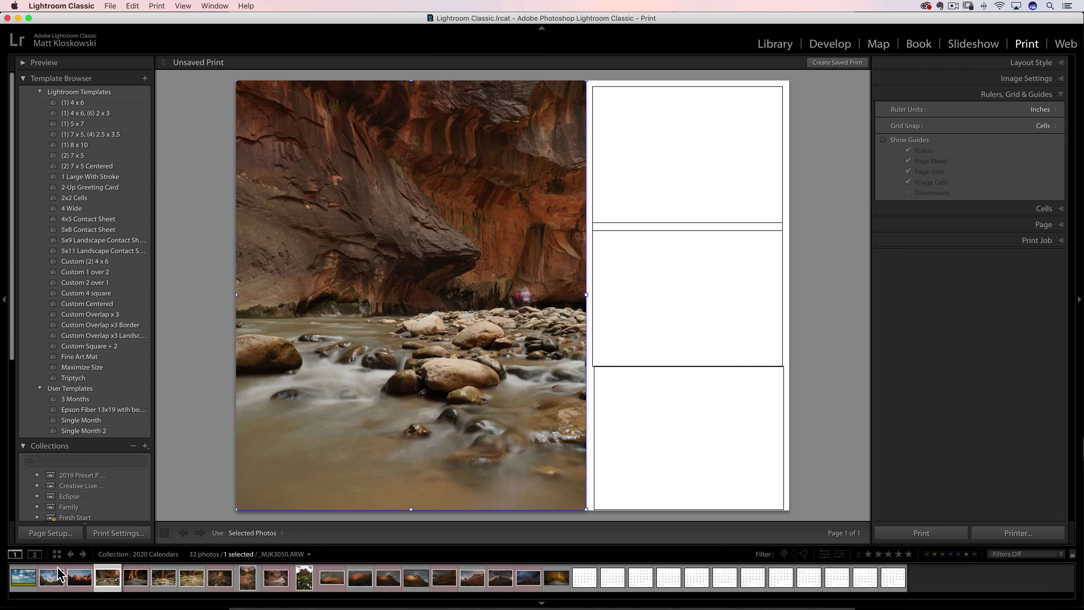
left_click_drag(51, 577, 337, 366)
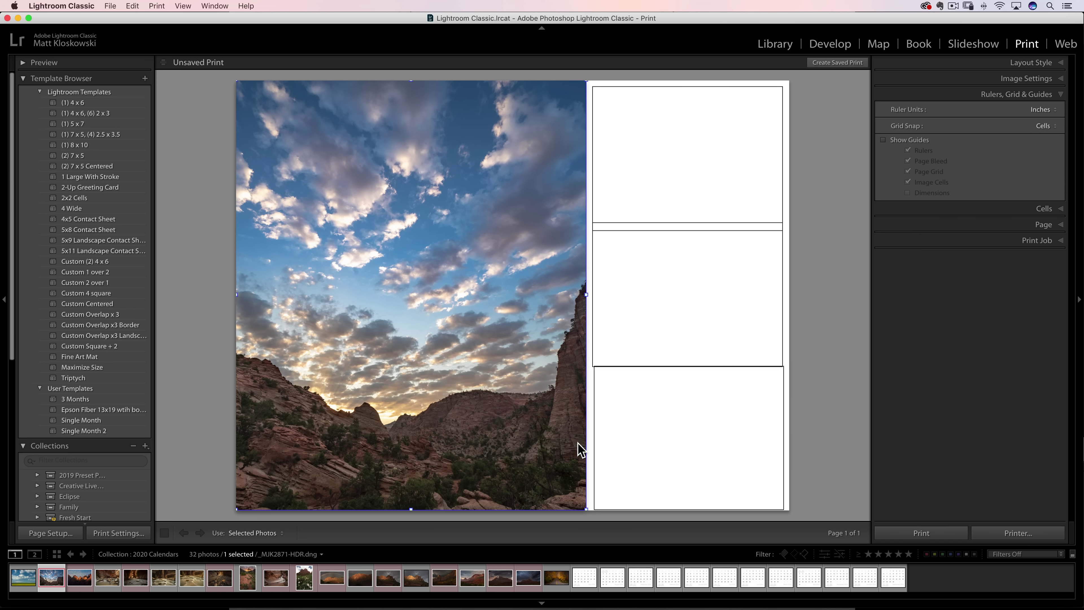
mouse_move(448, 274)
left_mouse_down()
mouse_move(370, 274)
mouse_move(510, 274)
mouse_move(455, 274)
left_mouse_up()
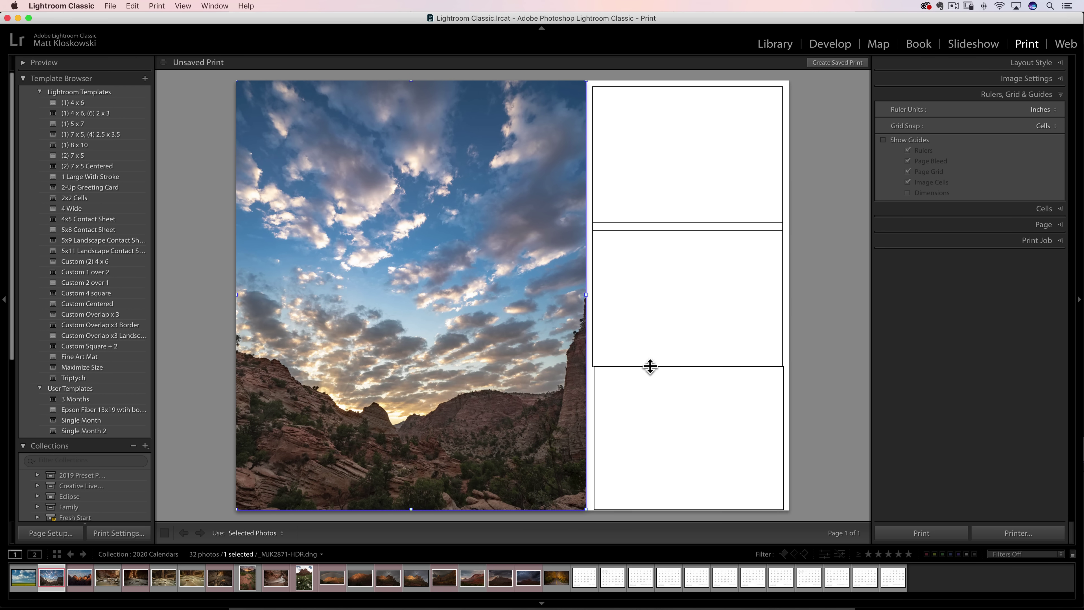
left_click(647, 385)
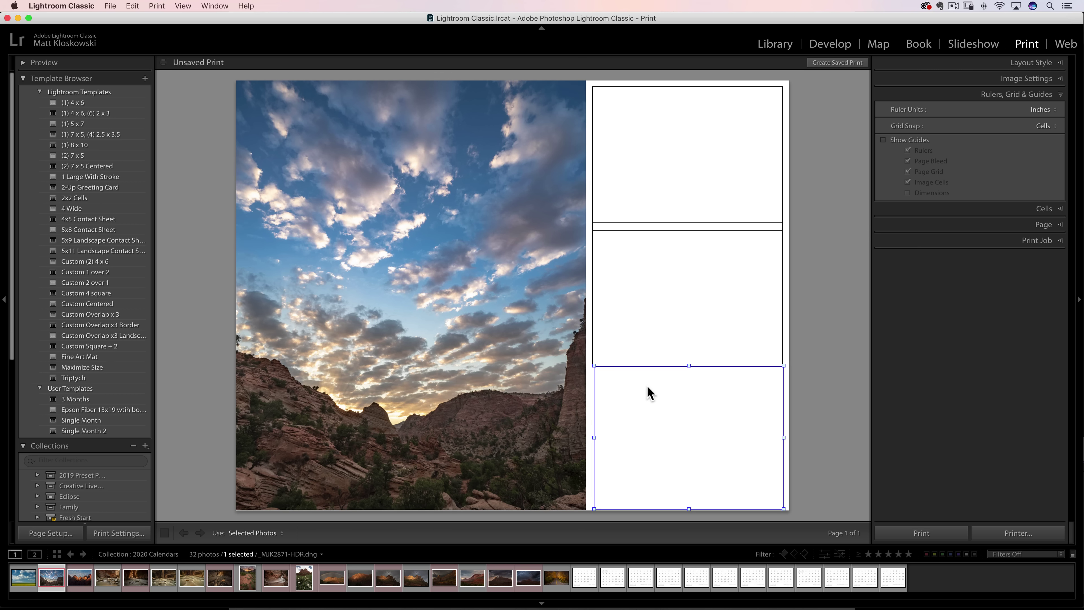
Place April, August and December 2020 in the bottom, middle and top month cells.
left_click(657, 308)
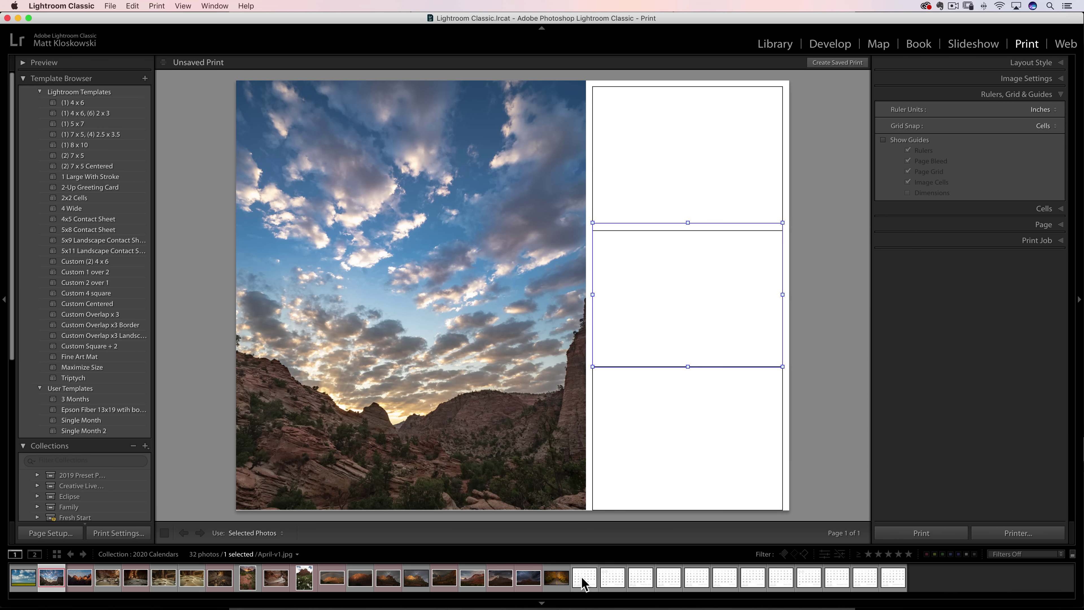
left_click_drag(585, 577, 640, 440)
left_click_drag(612, 580, 651, 337)
left_click_drag(643, 571, 711, 143)
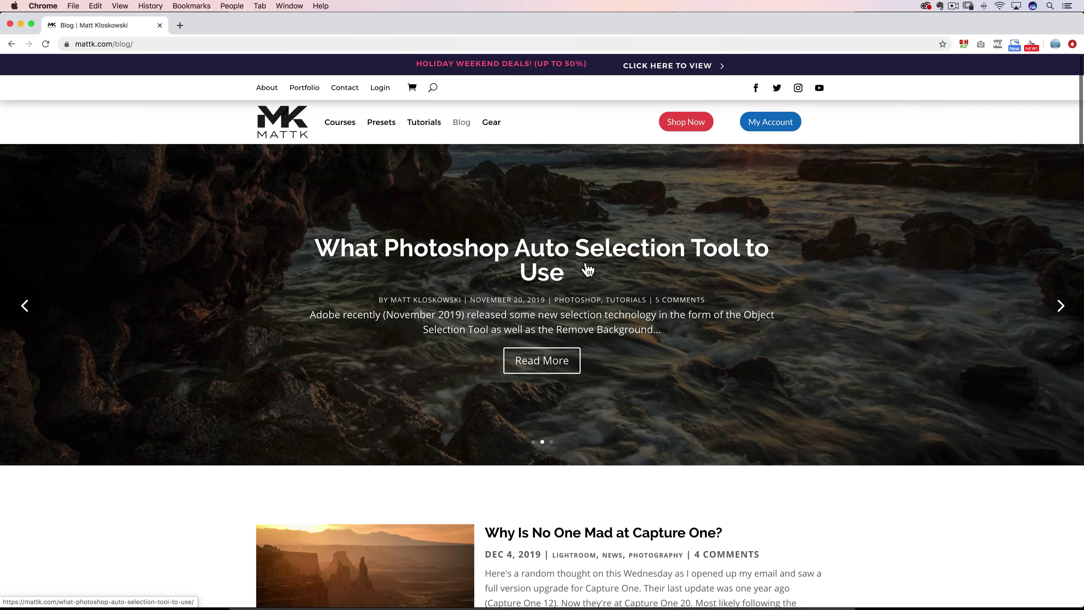
Open the '2020 Calendar Templates for Lightroom and ON1 Photo' post from the mattk.com blog.
scroll(585, 271, "down", 15)
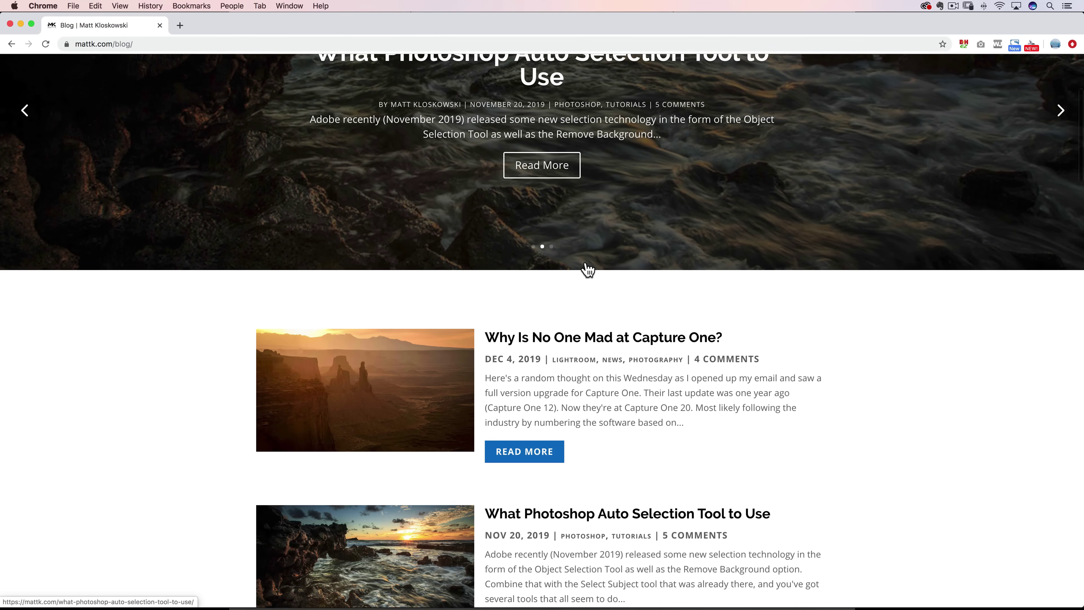
scroll(587, 269, "down", 6)
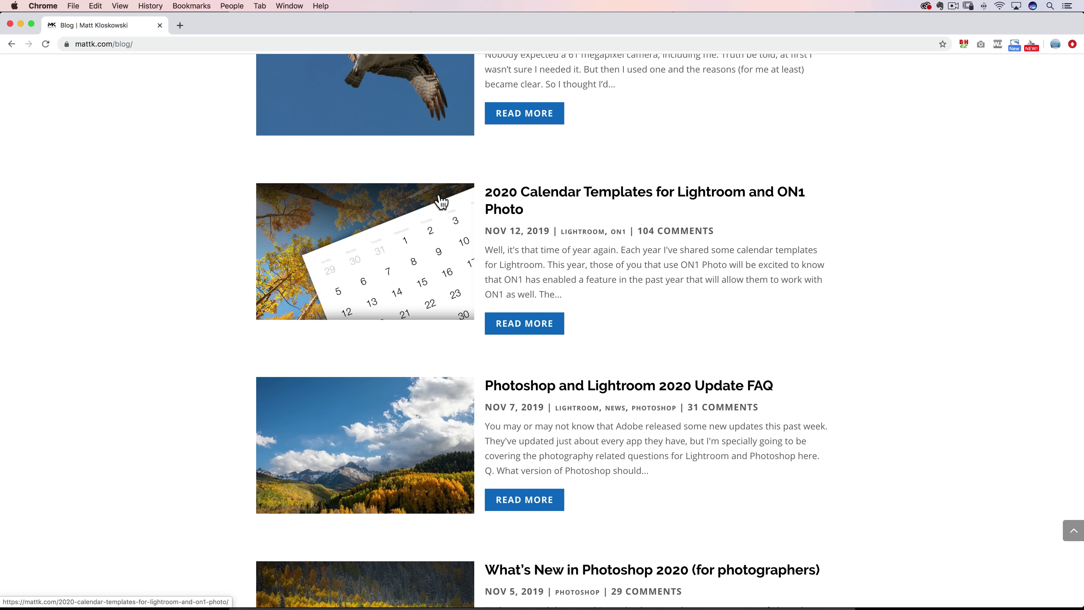
left_click(500, 193)
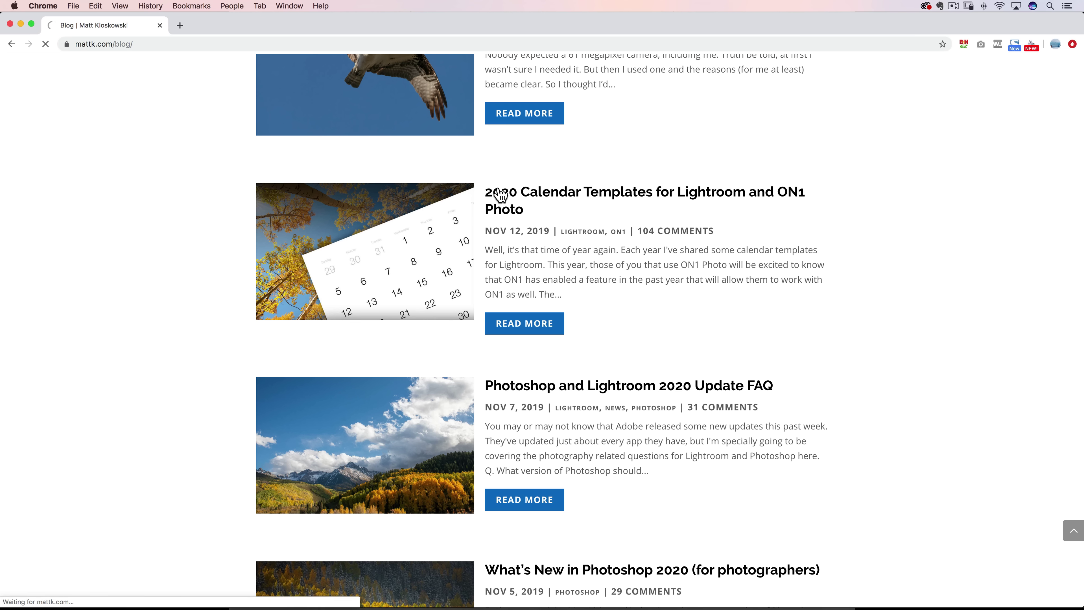
scroll(499, 193, "down", 3)
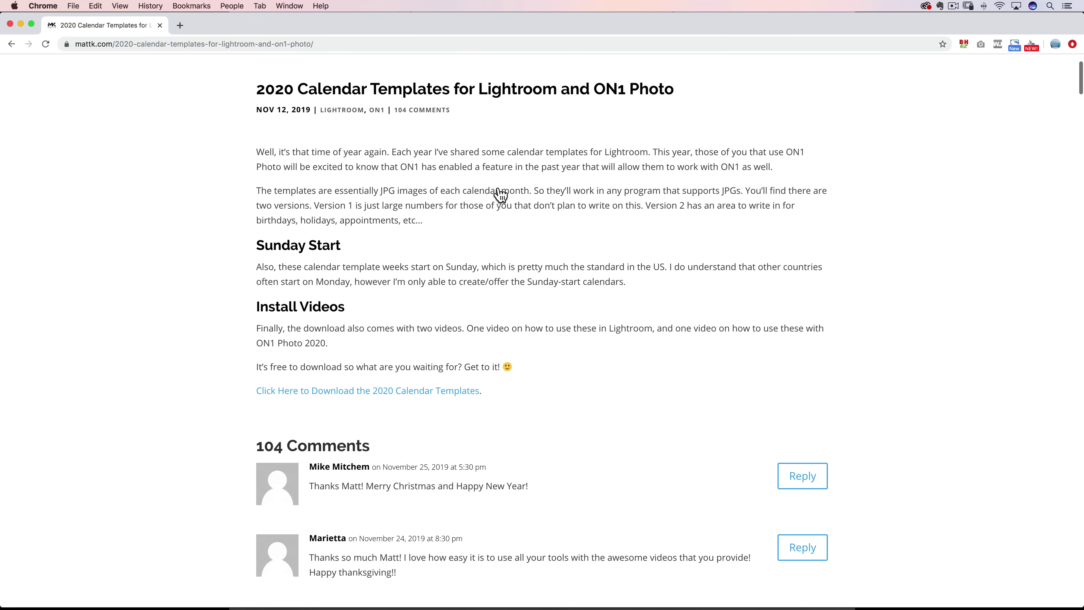